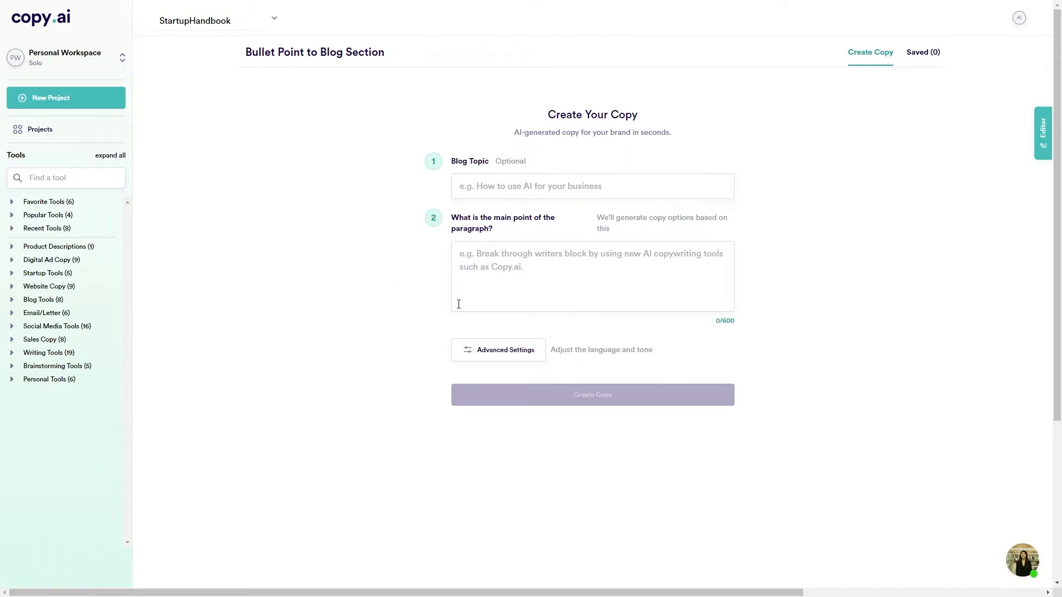
# Open the Blog Ideas tool among the blog tools and enter StartupHandbook as the product/brand name.
pyautogui.click(12, 301)
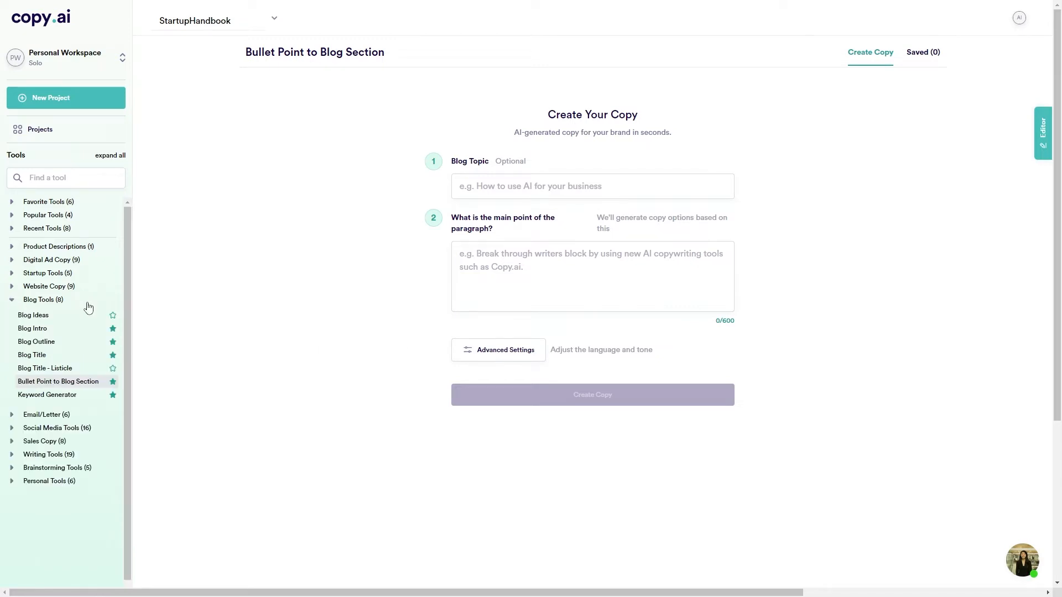
pyautogui.click(38, 318)
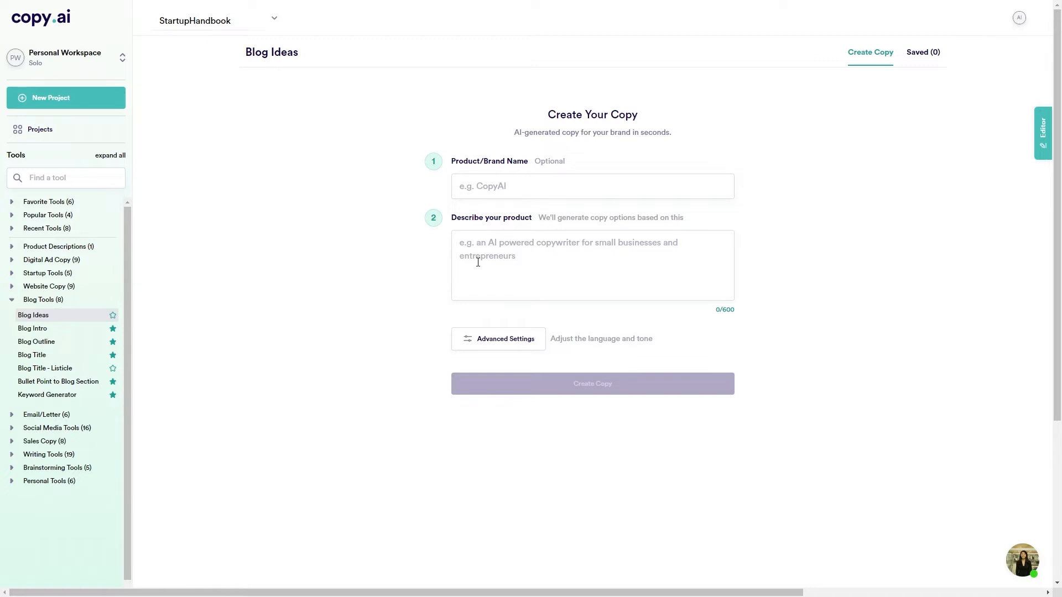
pyautogui.click(506, 182)
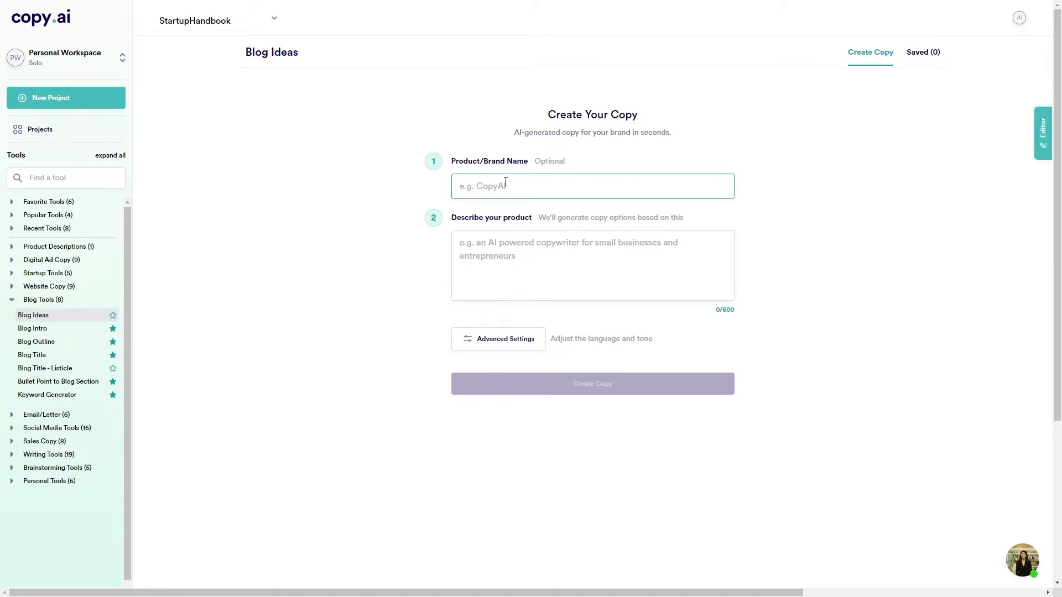
pyautogui.write('StartupHandbook')
pyautogui.click(512, 213)
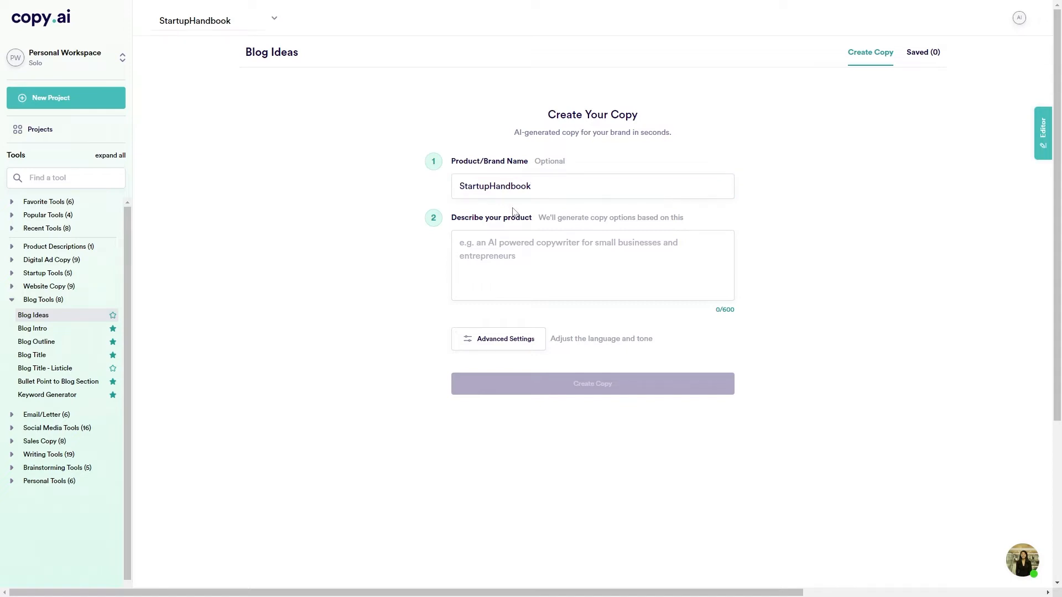
# Describe the product as a blog for entrepreneurs and startup founders, explaining how startups work, what starting a company requires, and the challenges along the way.
pyautogui.click(522, 265)
pyautogui.write('StartupHandbook is a blog for entrepreneurs and startup founders.  Our goal is to help people understand how startups work, what they need to do in order to start their own company, and the challenges that they will face along the way.')
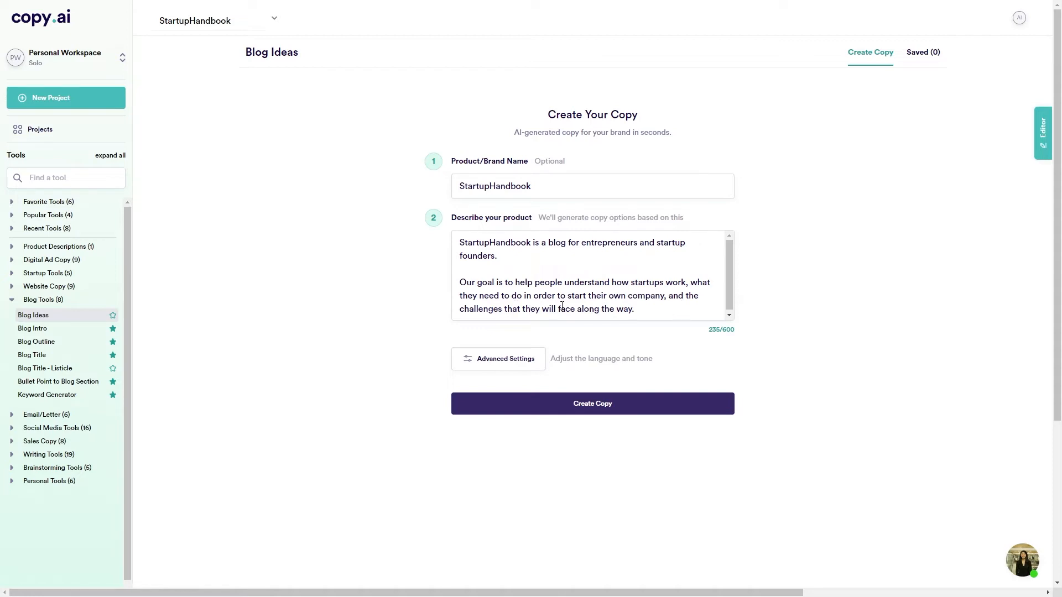
pyautogui.scroll(-1, 551, 289)
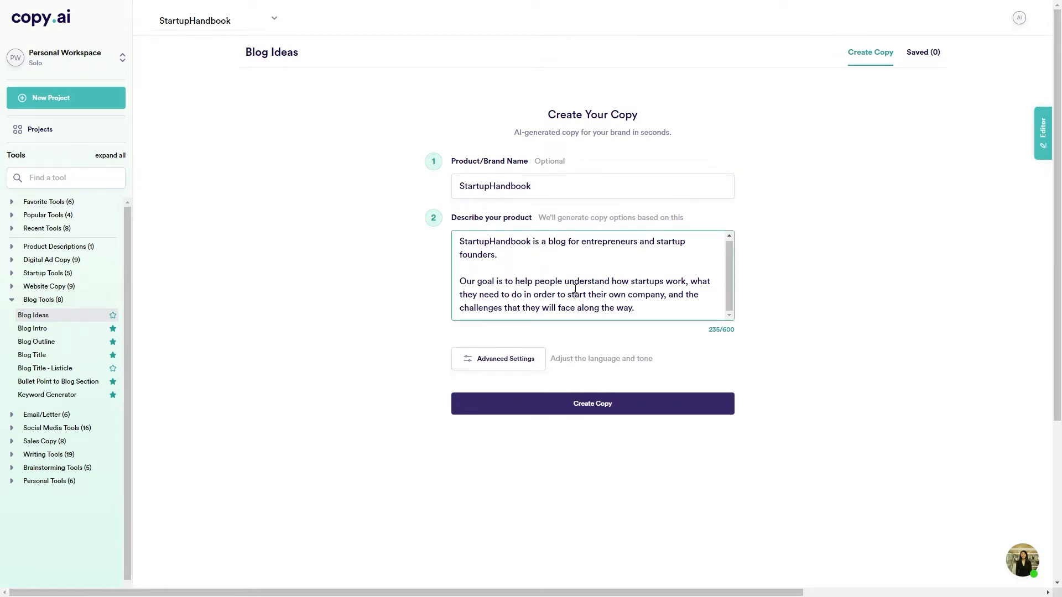
# Apply the advanced settings with American English and the Friendly tone, and generate the blog ideas.
pyautogui.click(492, 356)
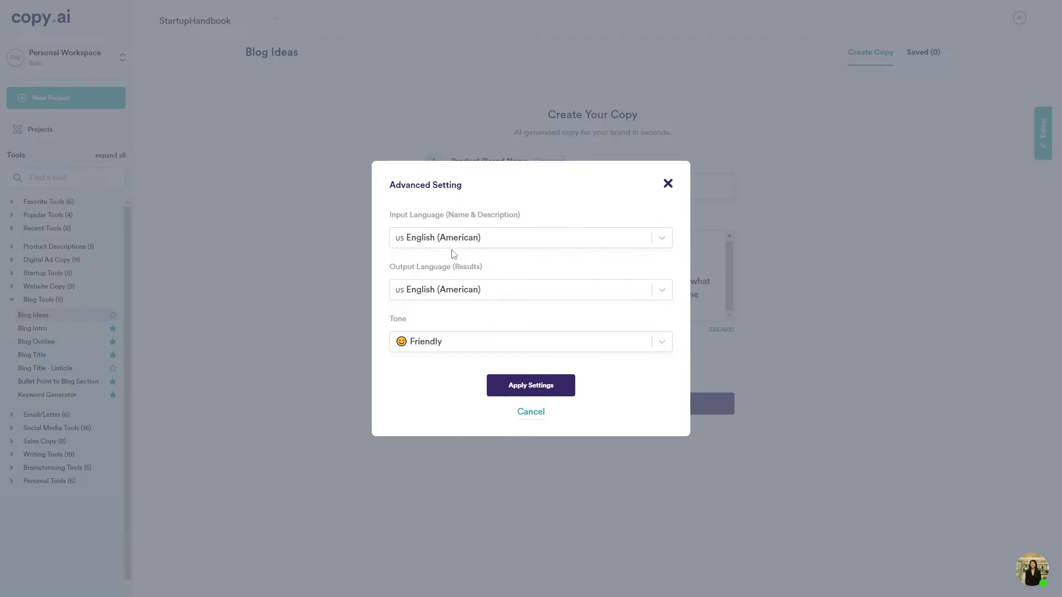
pyautogui.click(664, 340)
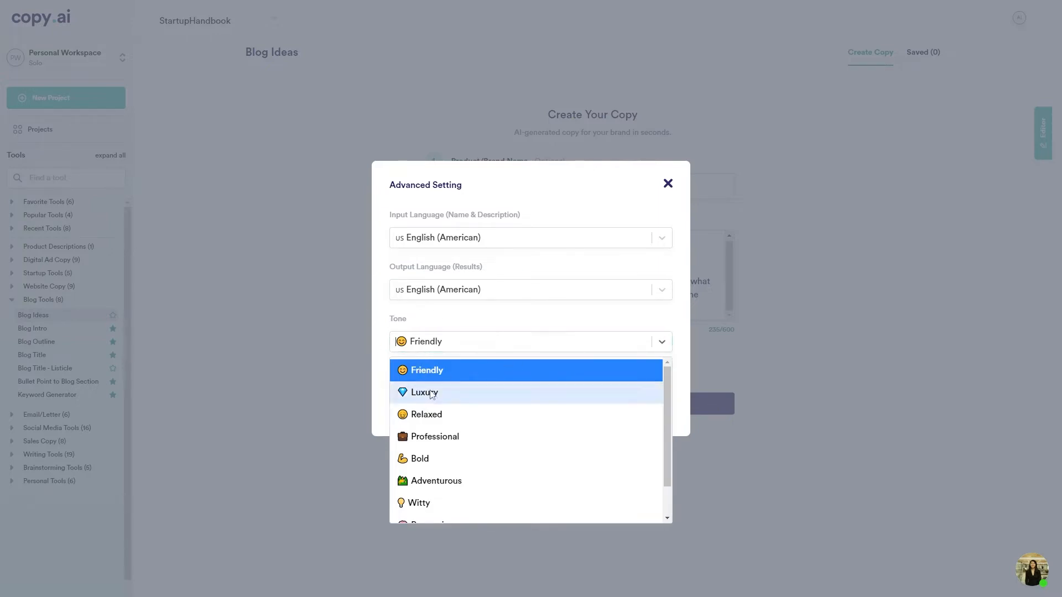
pyautogui.scroll(-2, 431, 394)
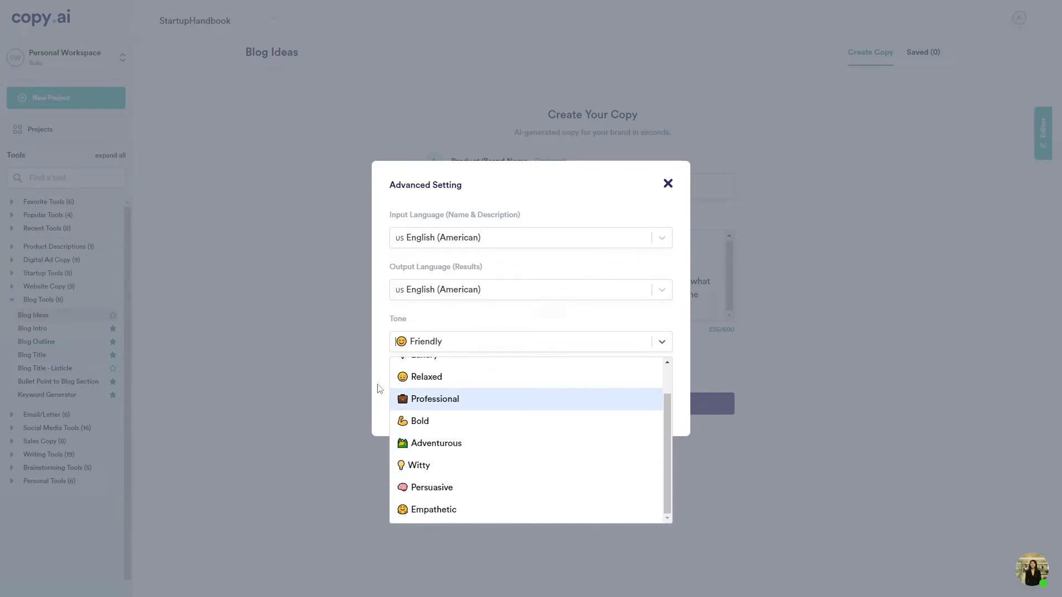
pyautogui.click(384, 366)
pyautogui.click(520, 384)
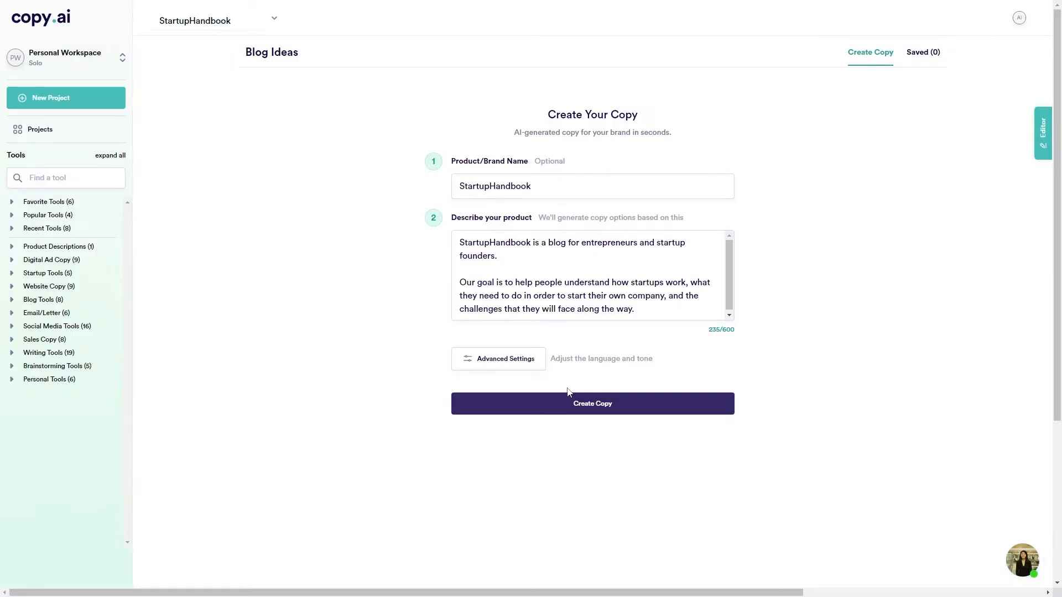
pyautogui.click(583, 403)
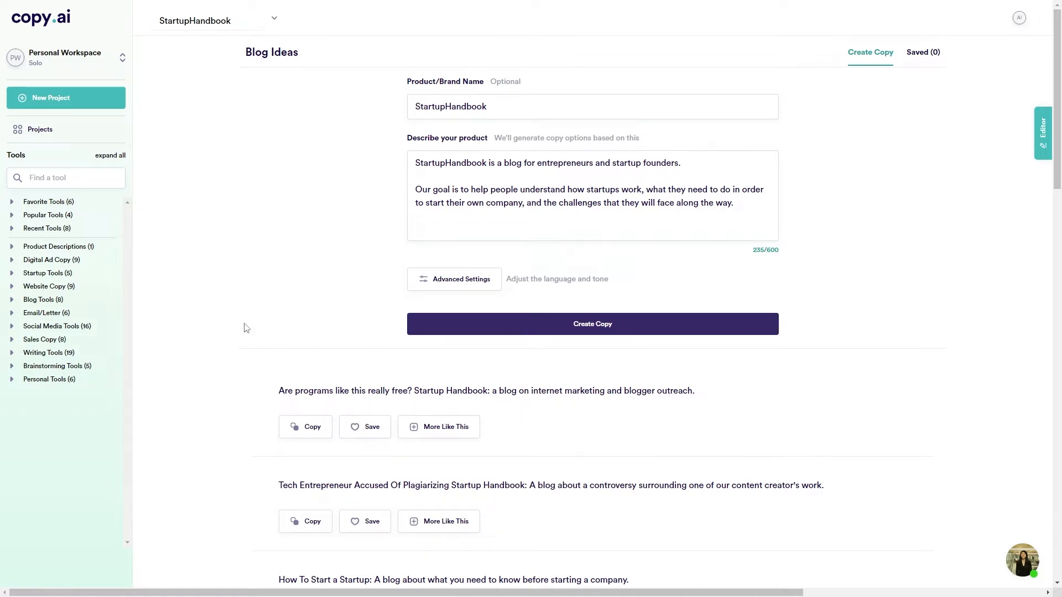
# Save the blog idea "What Everyone Should Know Before Starting Their Own Business" from the generated results.
pyautogui.scroll(-6, 247, 328)
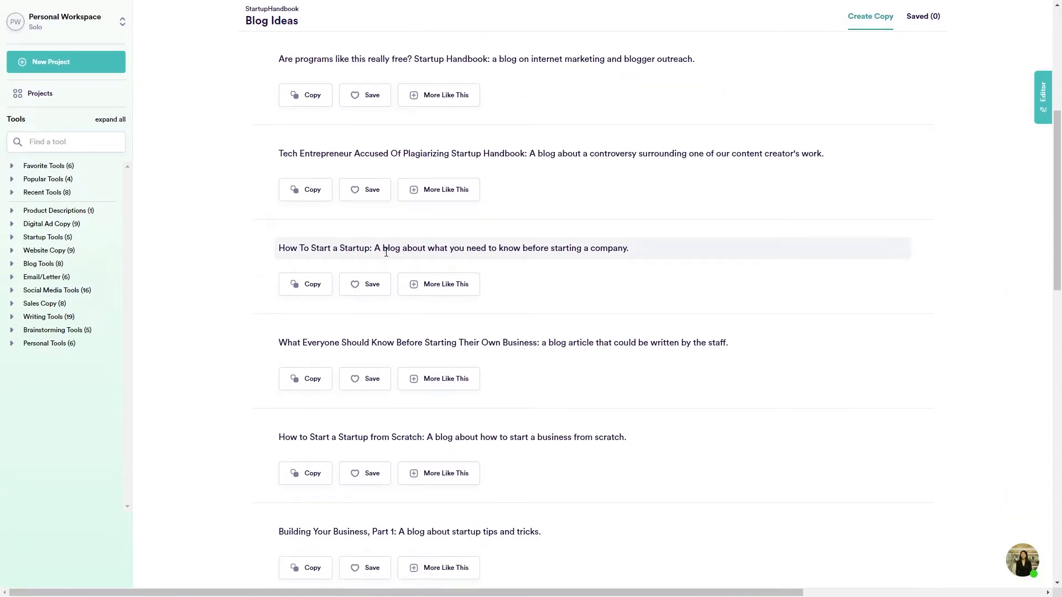
pyautogui.scroll(-2, 383, 254)
pyautogui.moveTo(311, 232); pyautogui.dragTo(268, 230)
pyautogui.click(253, 230)
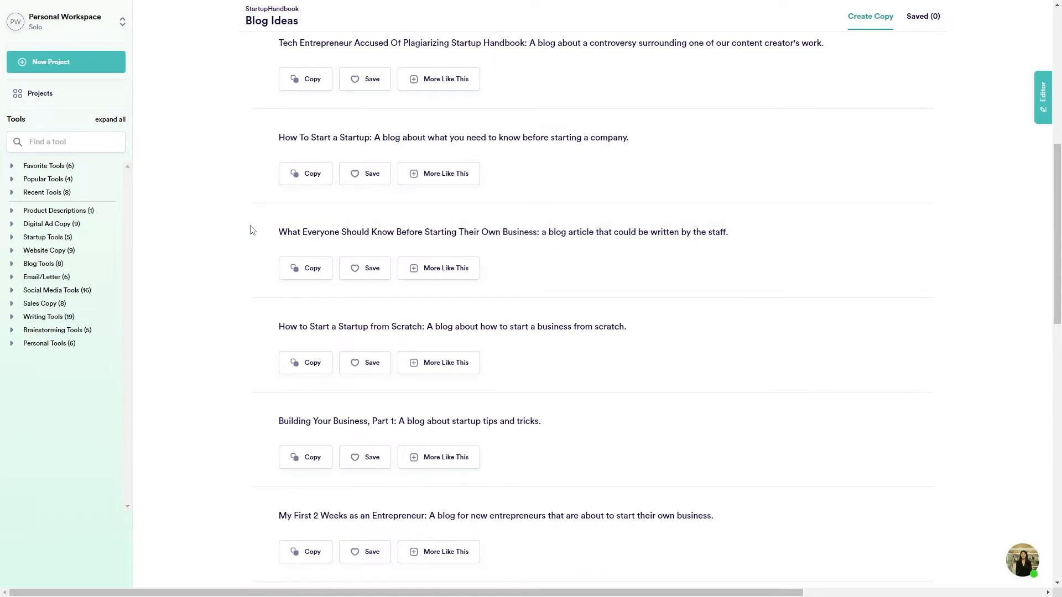
pyautogui.click(366, 272)
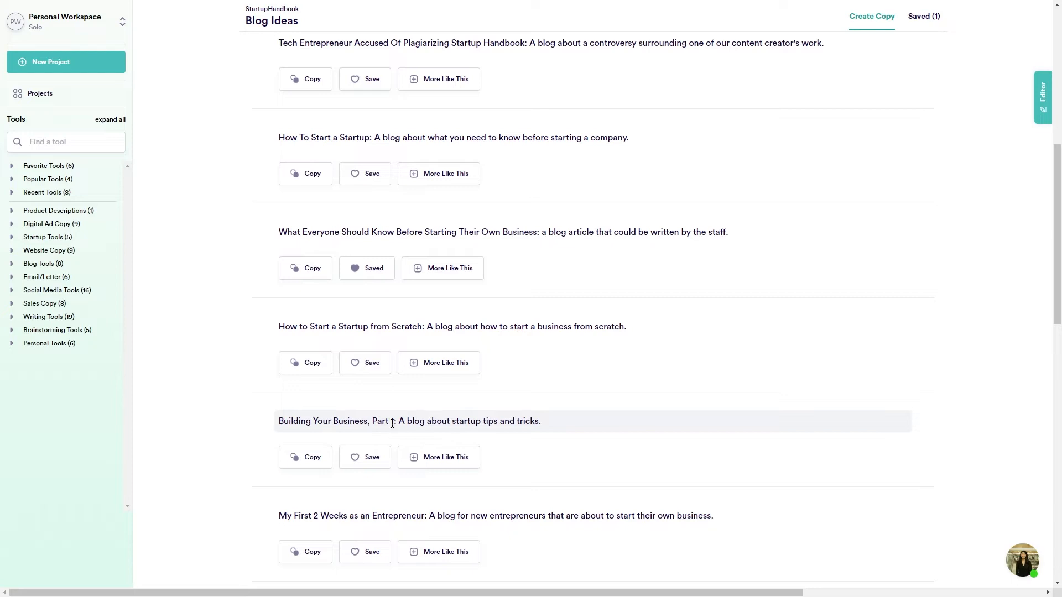
# Generate more blog ideas after reviewing the first batch, and save the new idea "Why Do Startups Fail? 5 reasons why startups fail that you should know about".
pyautogui.scroll(-5, 249, 339)
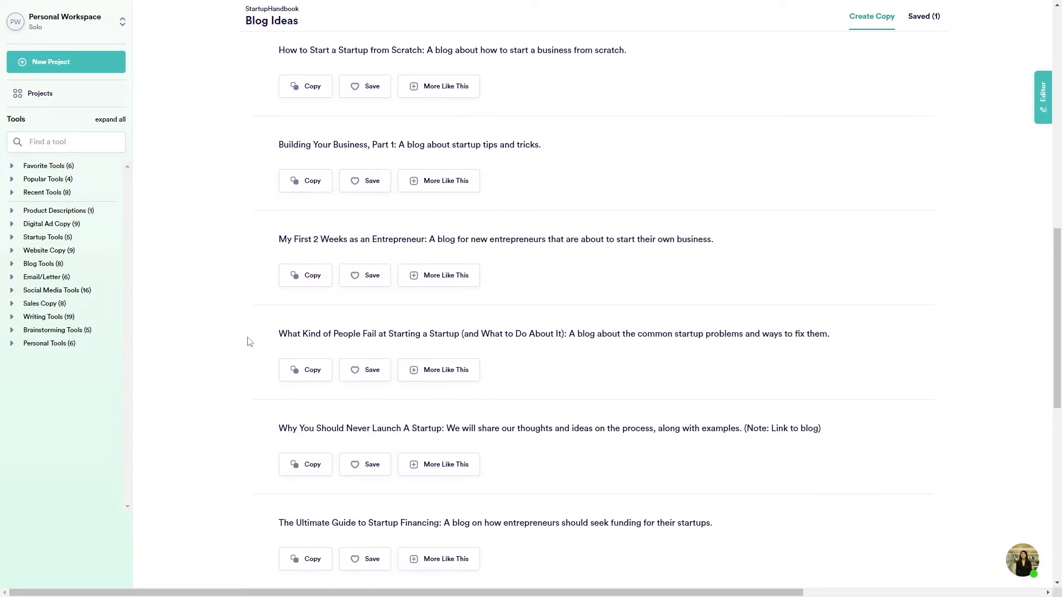
pyautogui.scroll(-3, 249, 339)
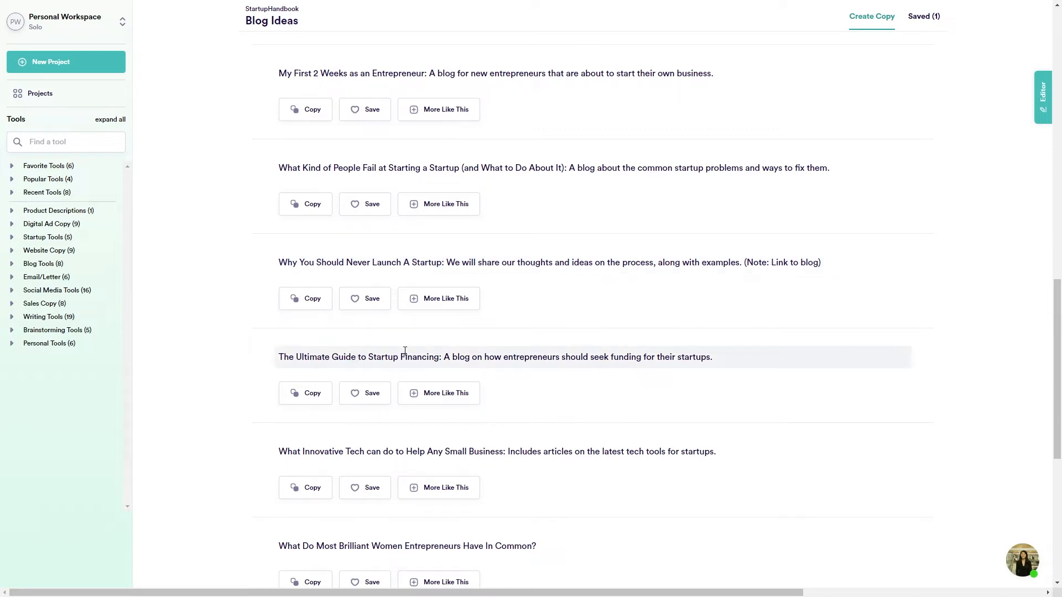
pyautogui.scroll(-5, 405, 352)
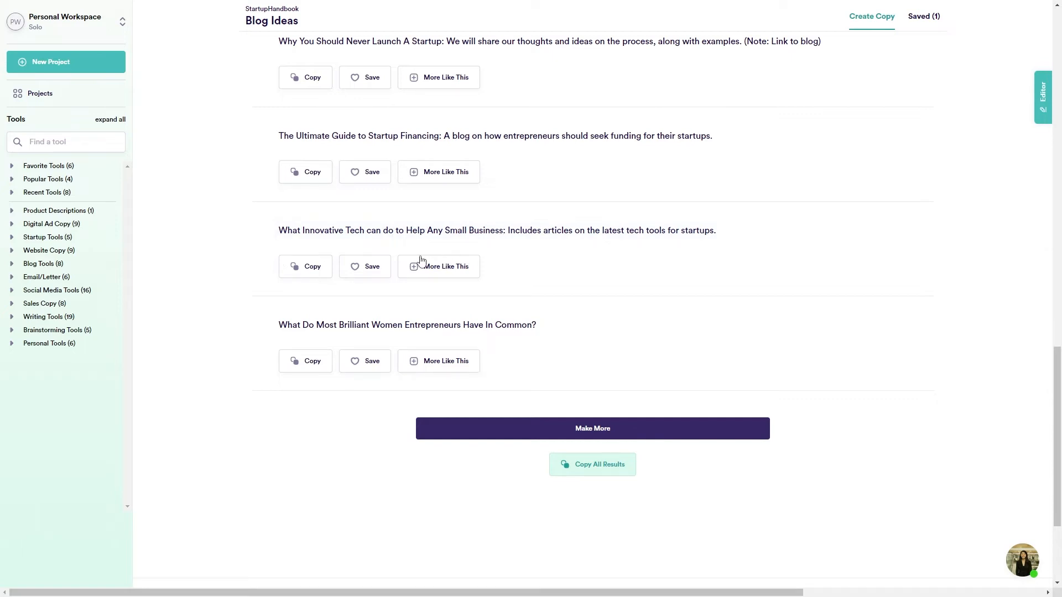
pyautogui.scroll(9, 382, 343)
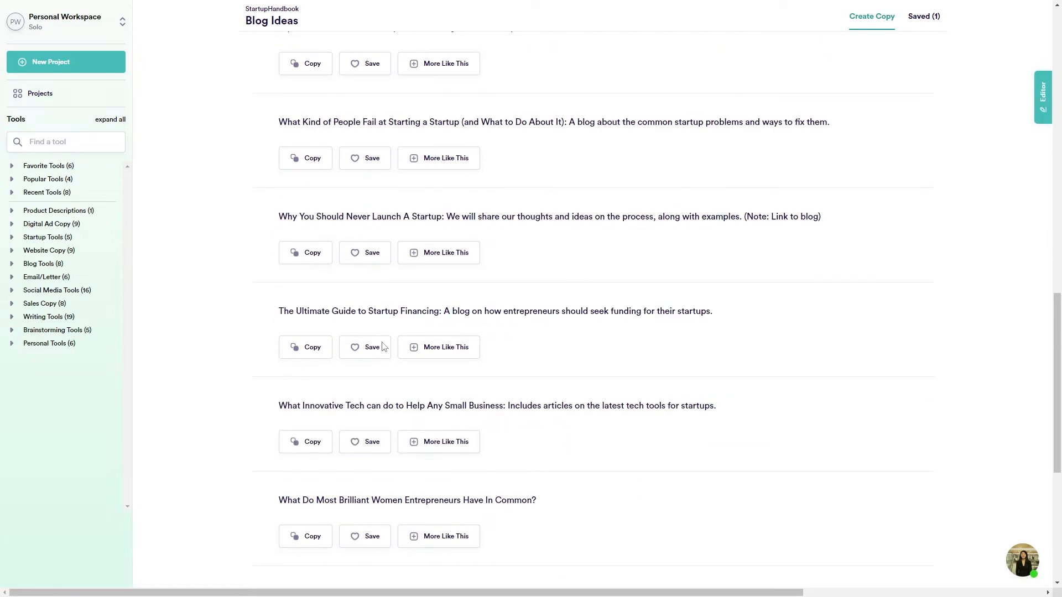
pyautogui.scroll(-10, 298, 254)
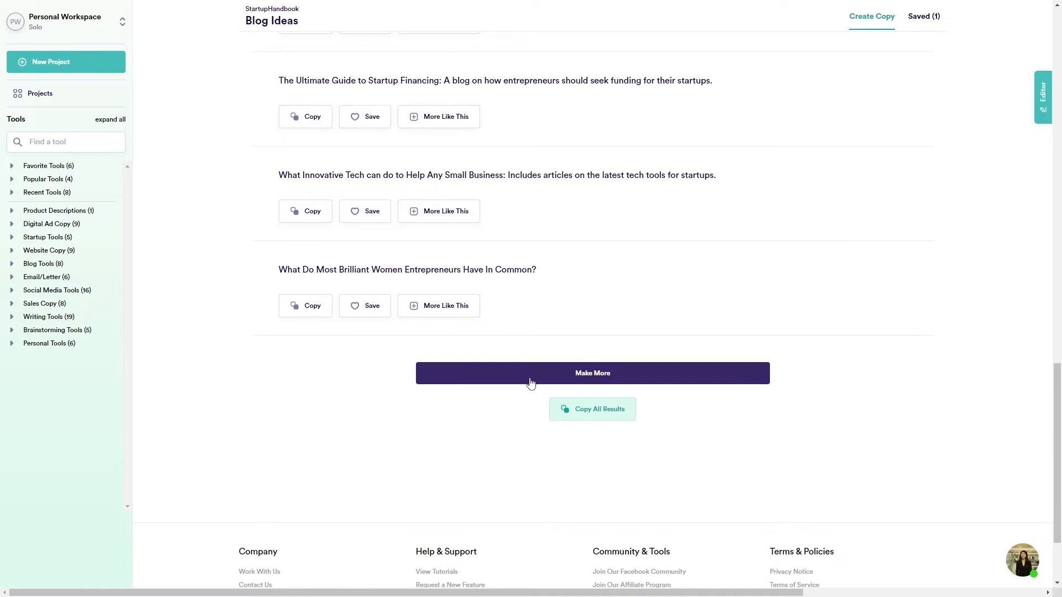
pyautogui.click(598, 382)
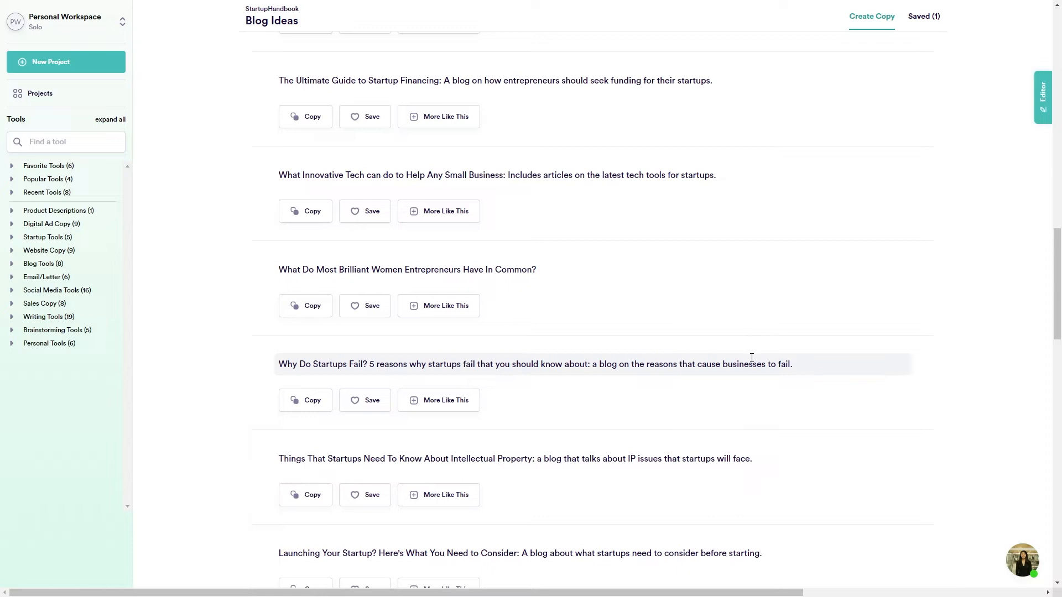
pyautogui.click(366, 401)
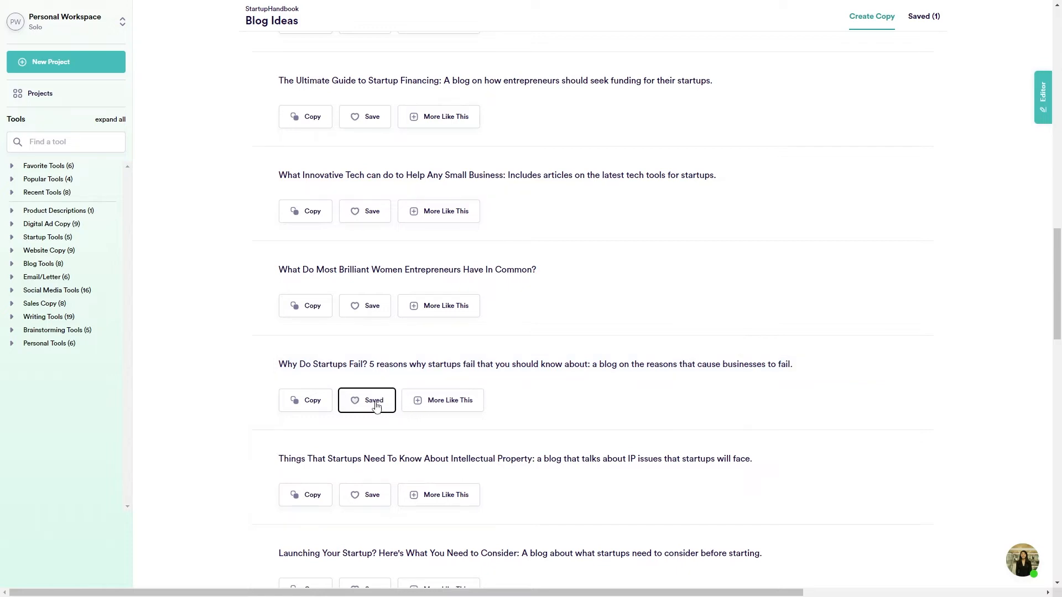
pyautogui.click(206, 390)
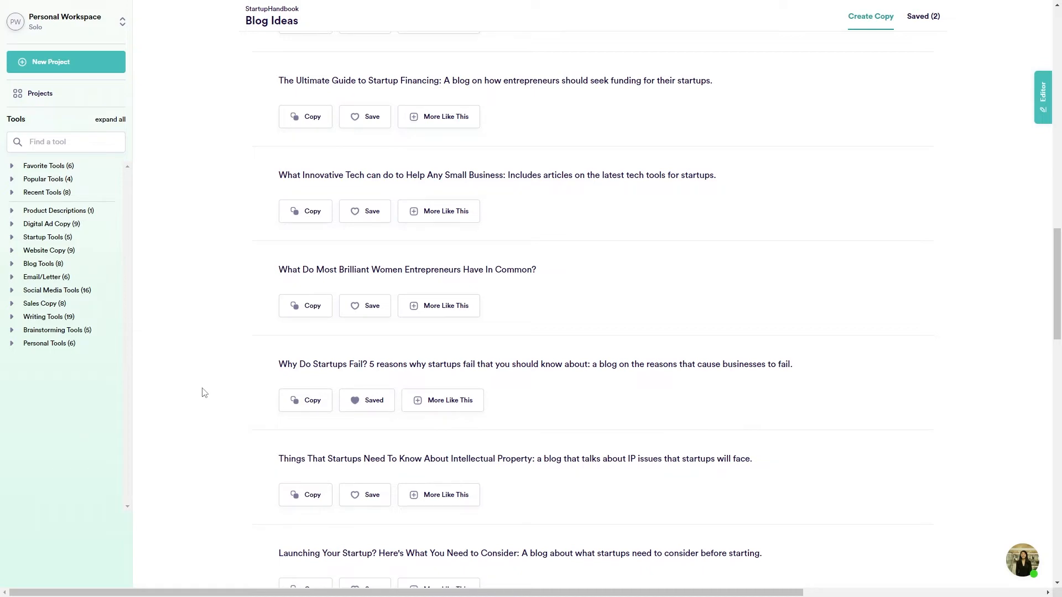
# Save and copy the blog idea "5 Reasons Why Your Startup May Fail: A blog highlighting startup pitfalls and ways to avoid them.".
pyautogui.scroll(-2, 204, 393)
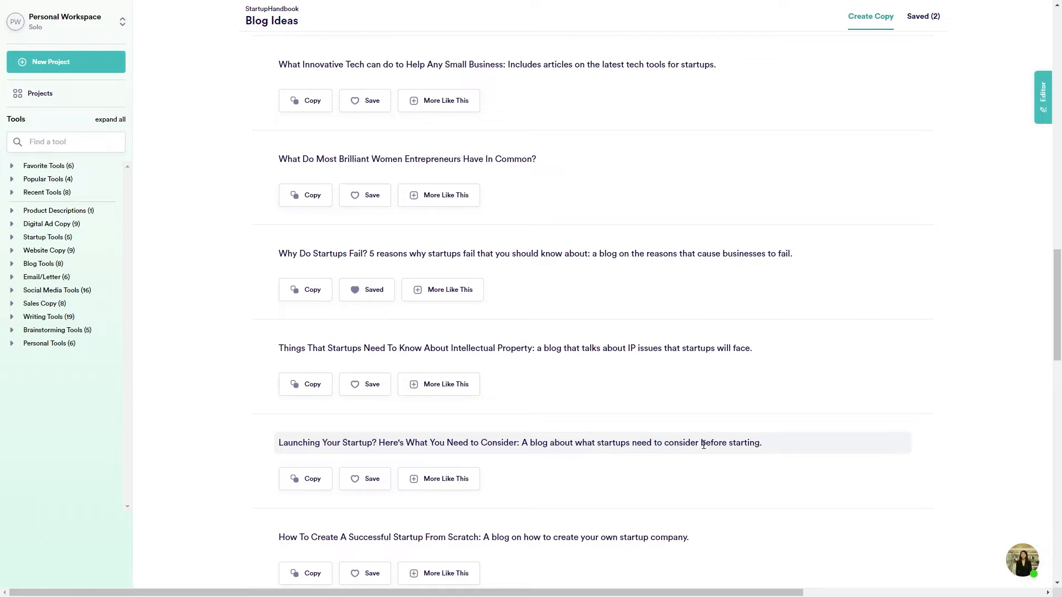
pyautogui.scroll(-6, 330, 346)
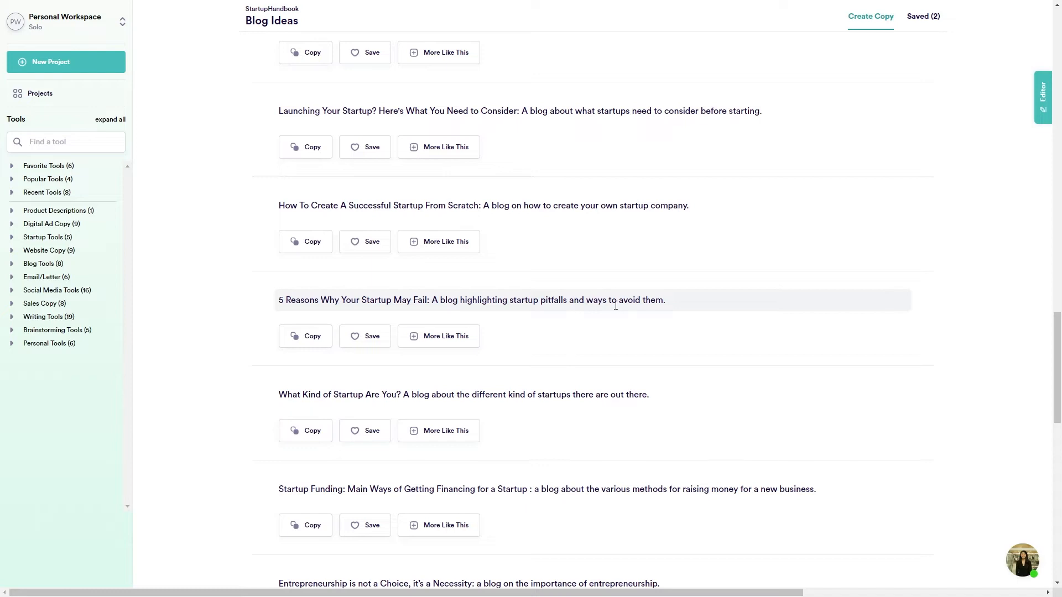
pyautogui.click(363, 337)
pyautogui.click(303, 335)
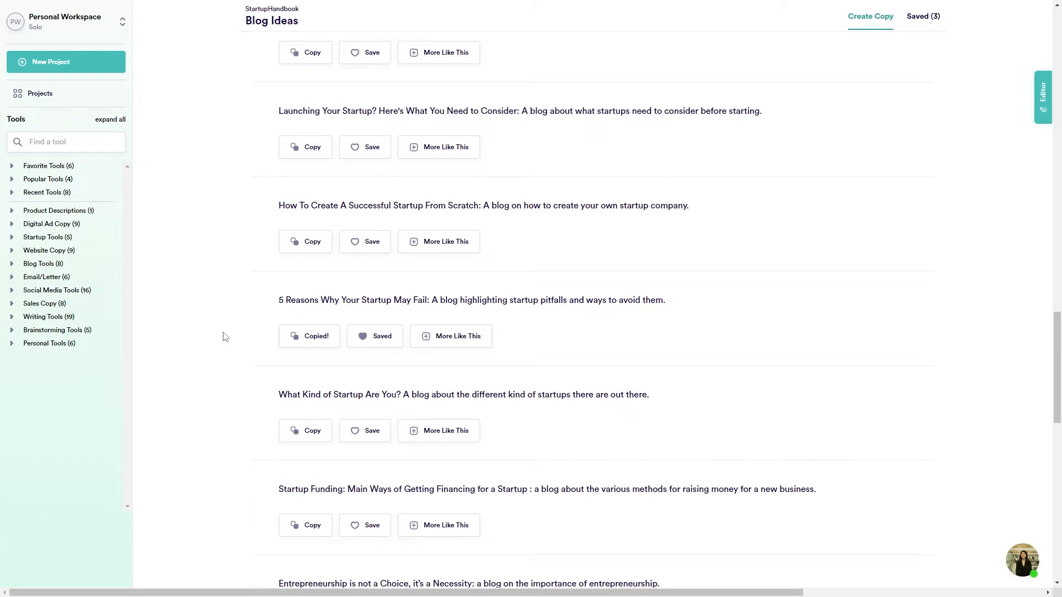
# In the Blog Title tool, keep StartupHandbook as the brand, replace the description with the copied "5 Reasons Why Your Startup May Fail" idea, and generate titles.
pyautogui.click(13, 265)
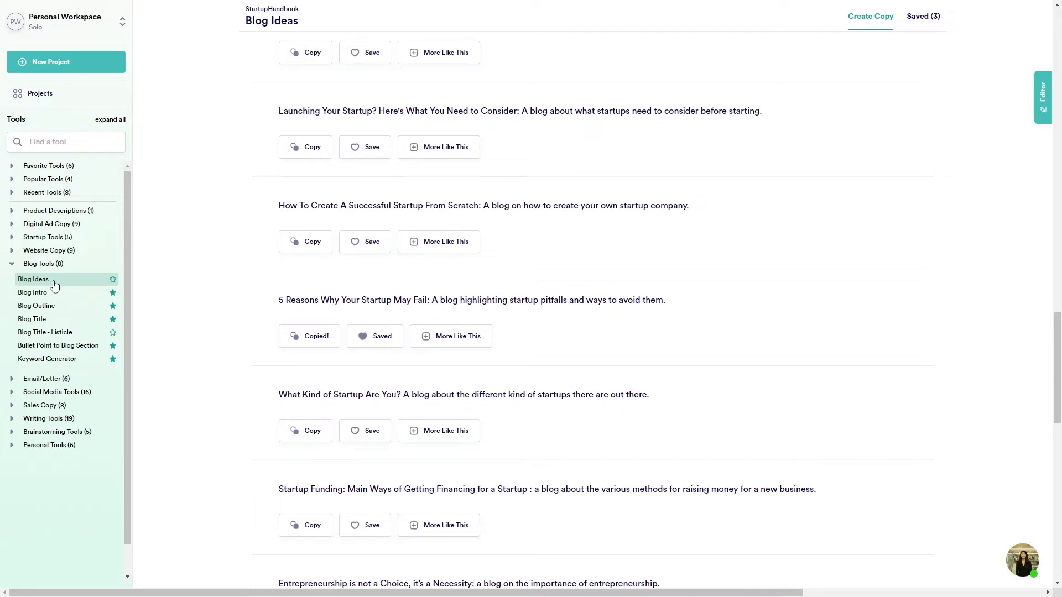
pyautogui.click(44, 323)
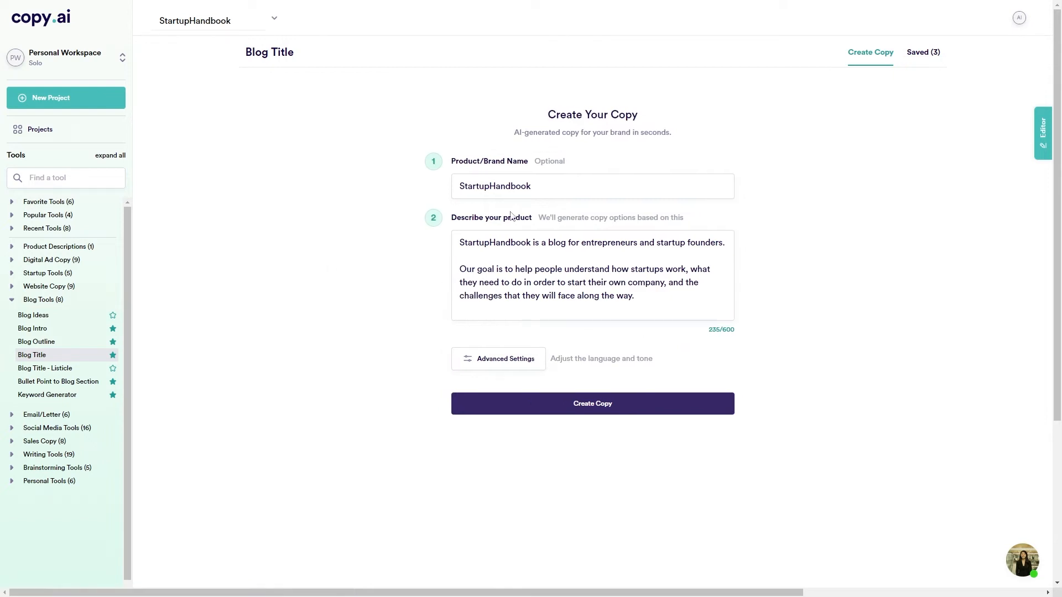
pyautogui.doubleClick(520, 185)
pyautogui.press('BackSpace')
pyautogui.moveTo(636, 297); pyautogui.dragTo(405, 231)
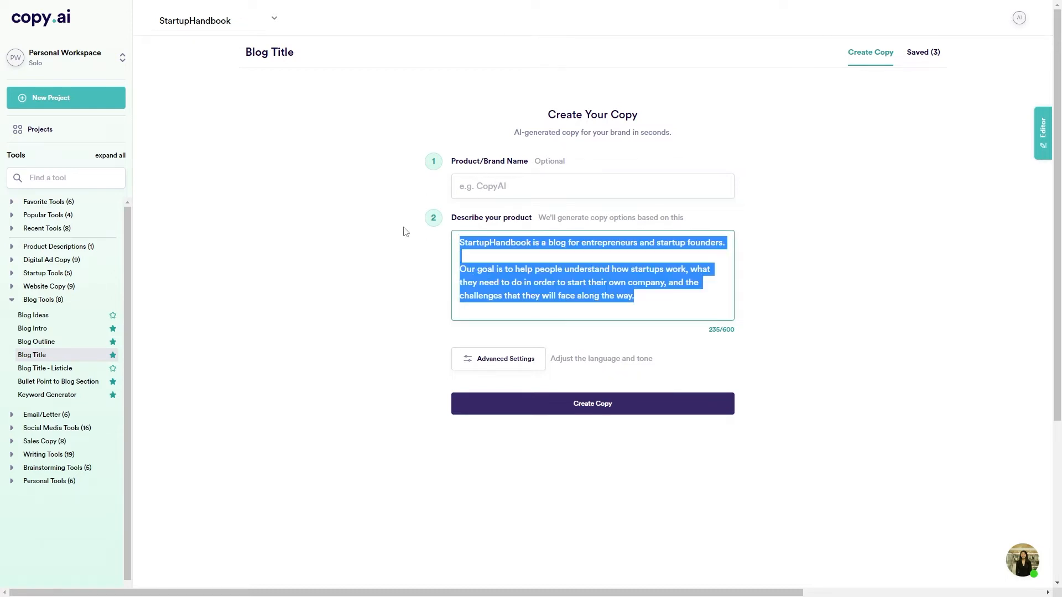
pyautogui.press('BackSpace')
pyautogui.hotkey('ctrl', 'v')
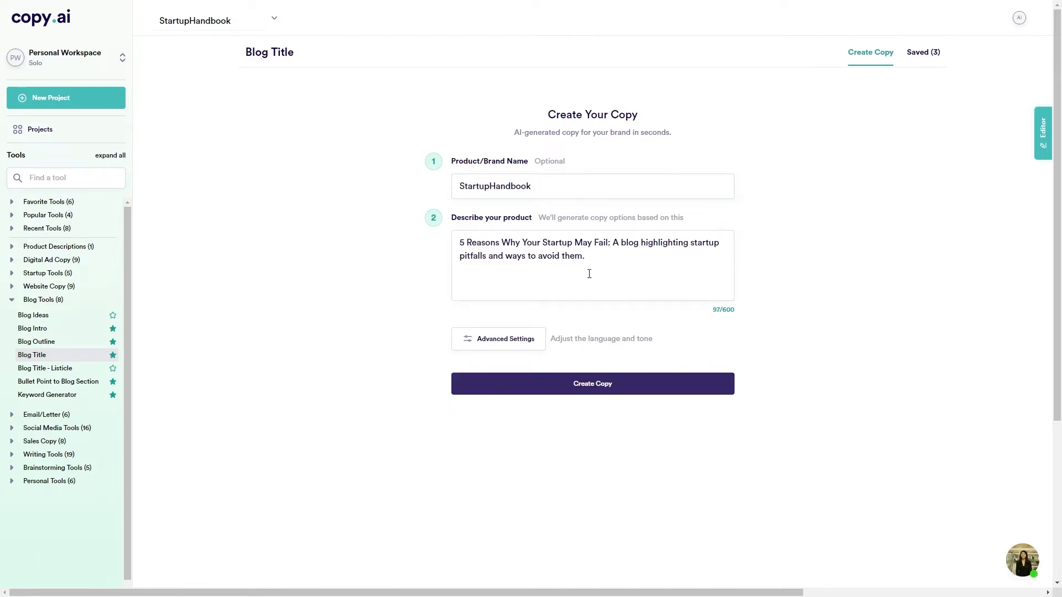
pyautogui.click(598, 390)
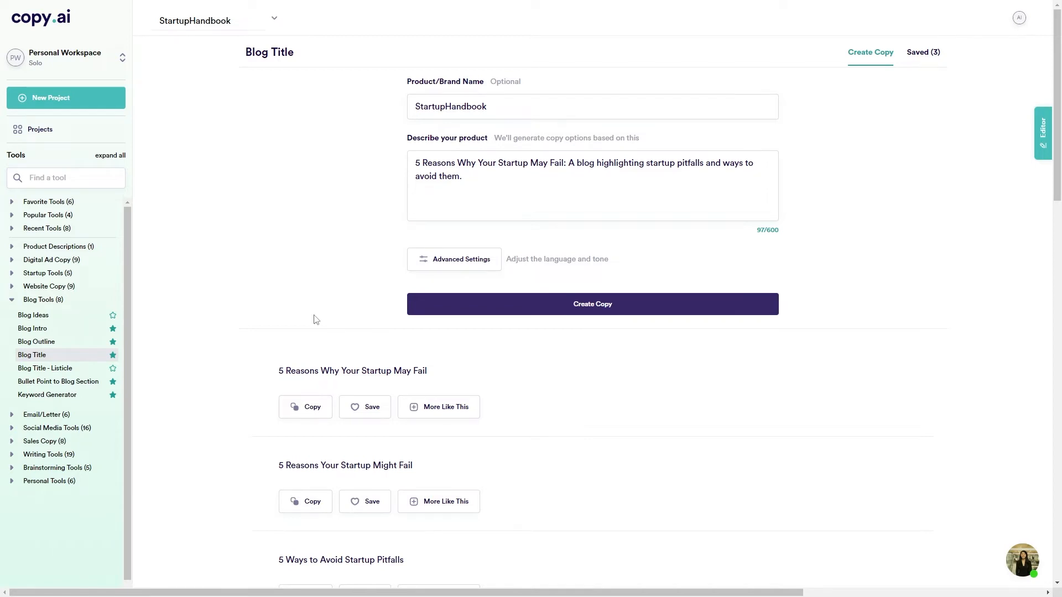
# Review the generated blog titles and copy "5 Reasons Why Your Startup May Fail".
pyautogui.scroll(-4, 310, 316)
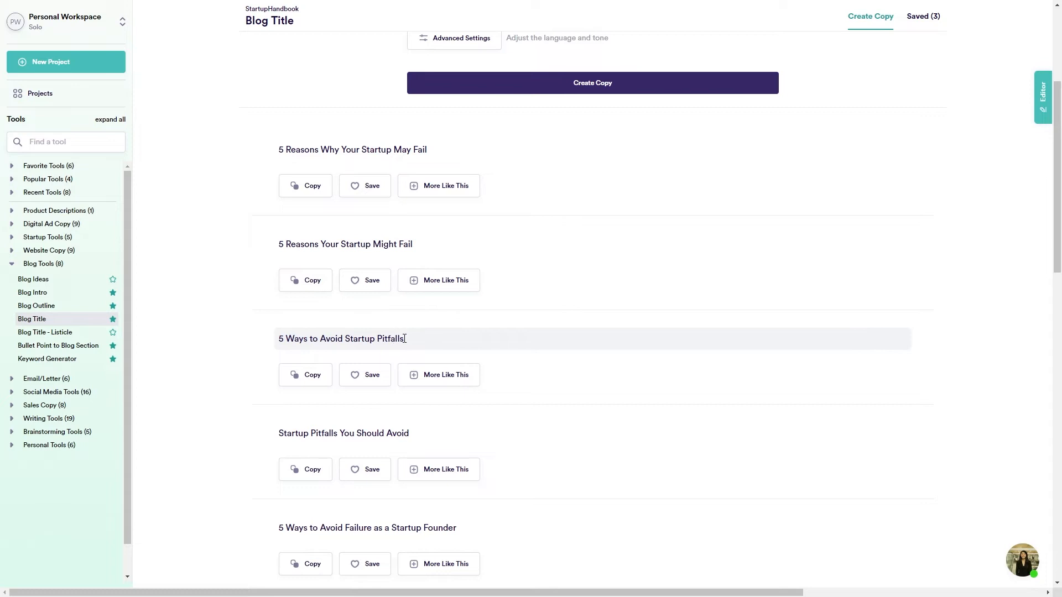
pyautogui.scroll(-3, 247, 303)
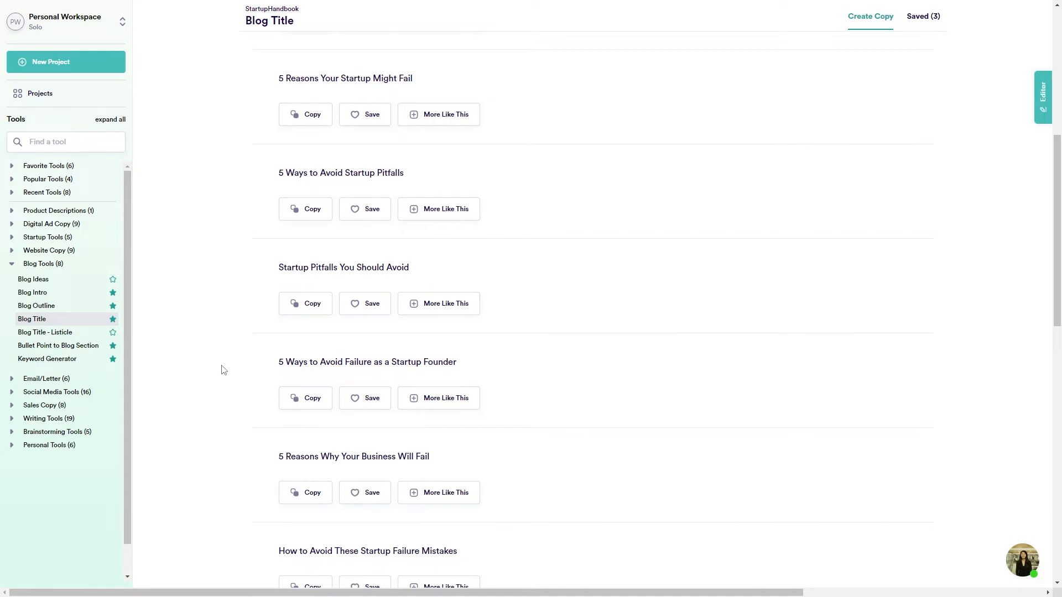
pyautogui.scroll(-5, 224, 370)
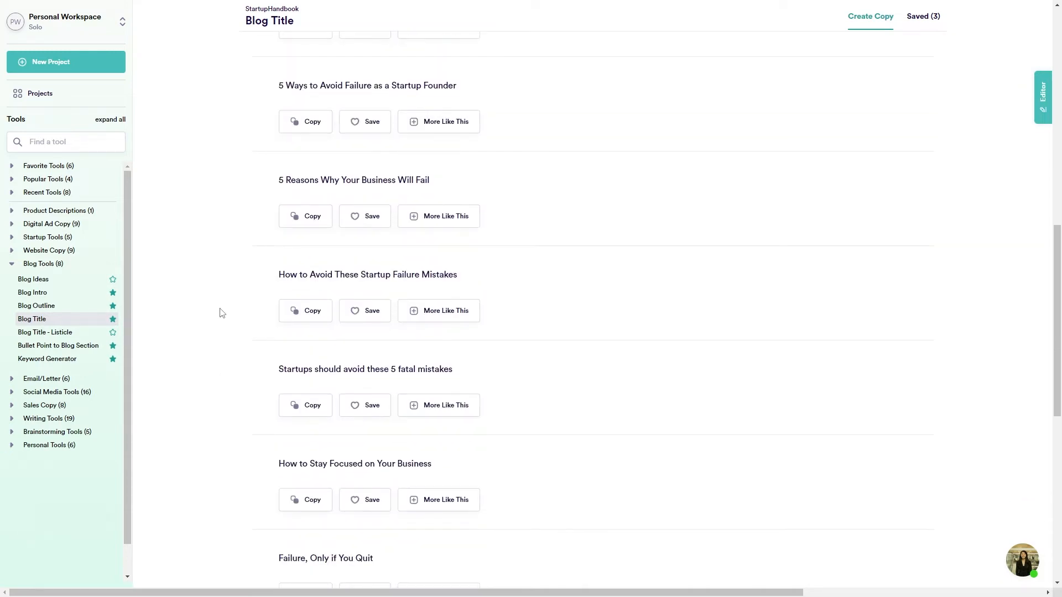
pyautogui.scroll(-4, 222, 313)
pyautogui.scroll(10, 238, 367)
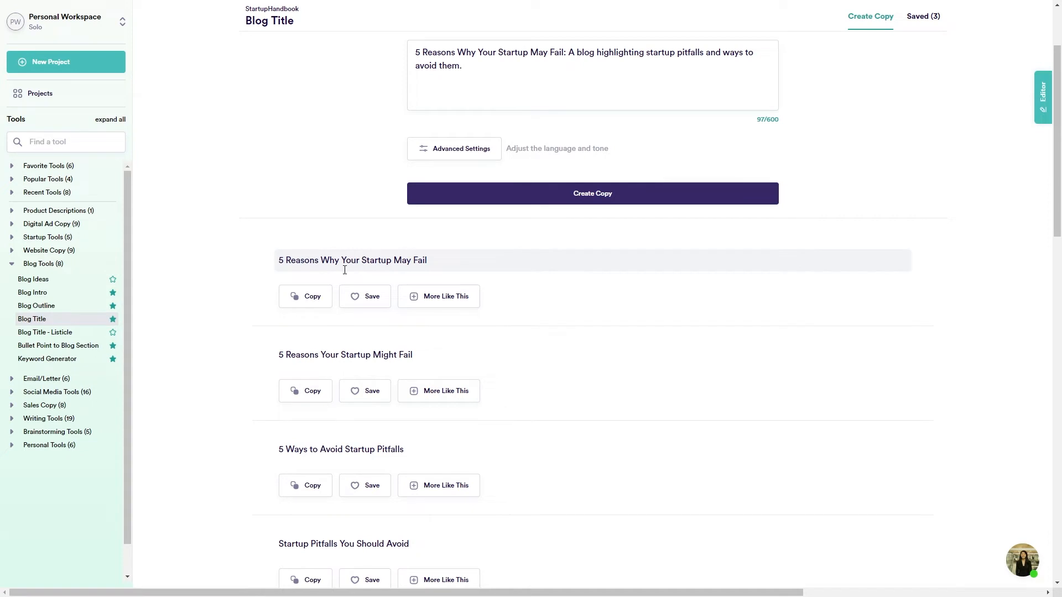
pyautogui.click(302, 298)
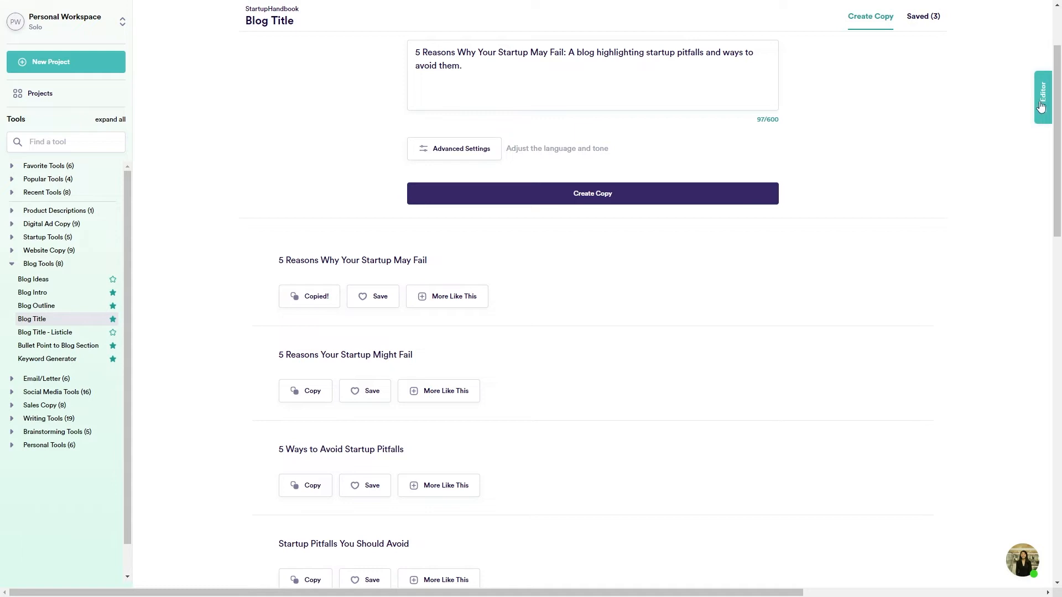
# Open the document editor, paste the copied title "5 Reasons Why Your Startup May Fail" and format it as an H1 heading.
pyautogui.click(1041, 105)
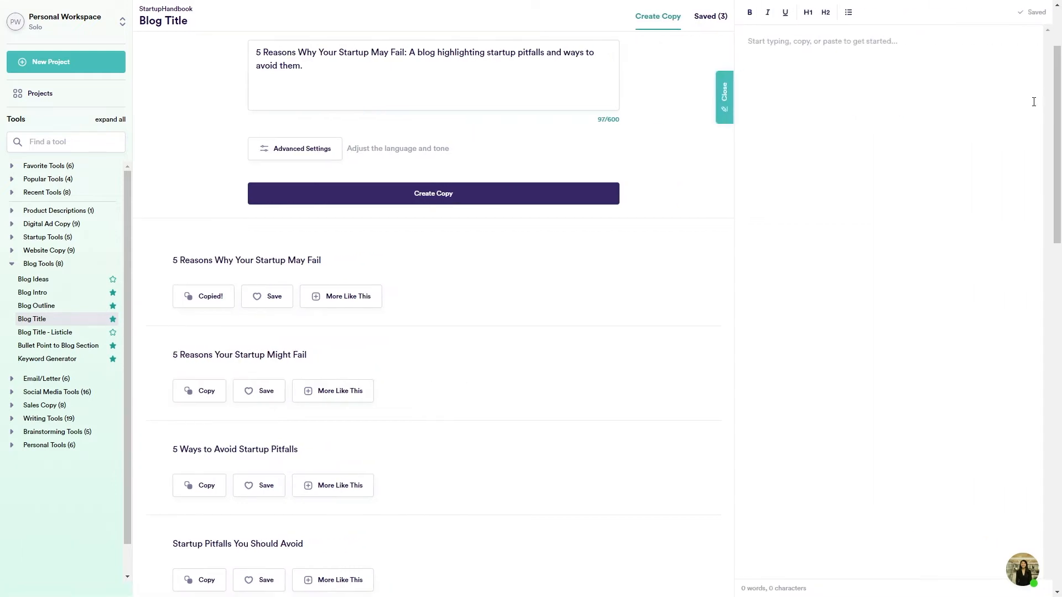
pyautogui.hotkey('ctrl', 'v')
pyautogui.tripleClick(809, 46)
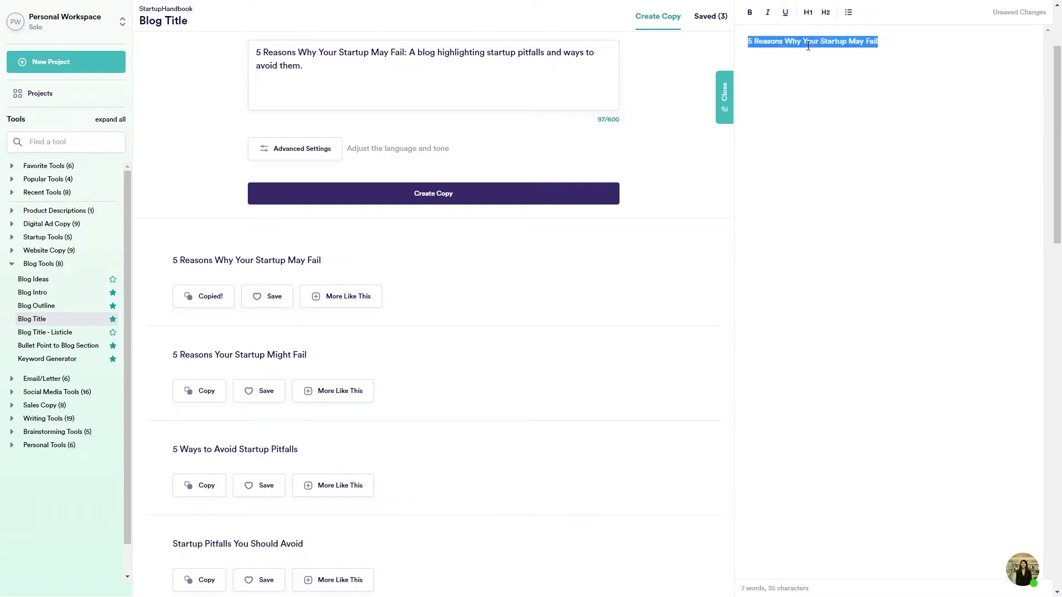
pyautogui.click(808, 12)
pyautogui.click(858, 72)
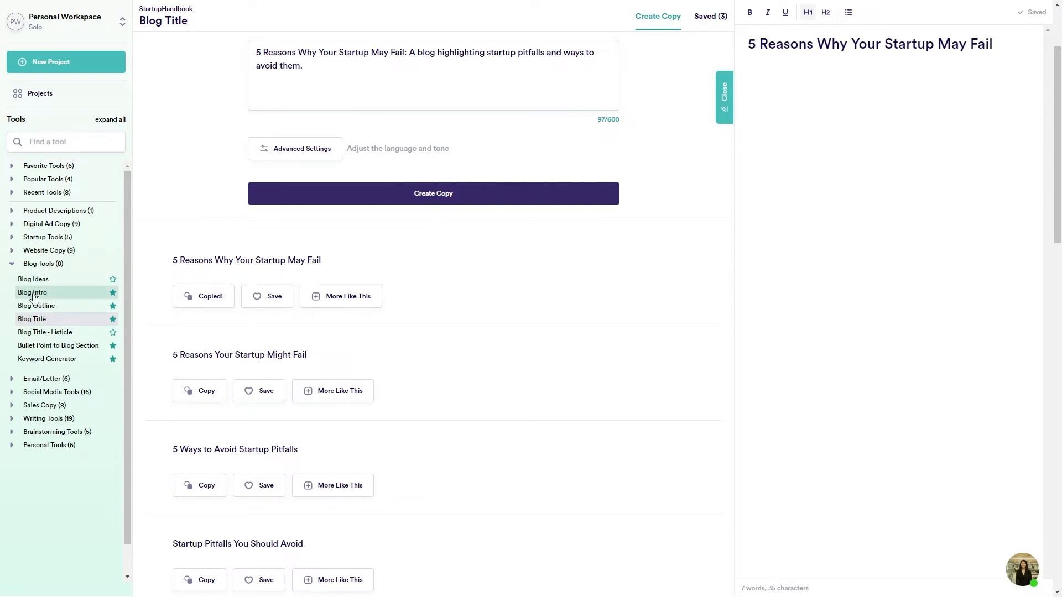
# In the Blog Intro tool, replace the blog title with "5 Reasons Why Your Startup May Fail", keep the language and tone settings, and generate intros.
pyautogui.click(35, 293)
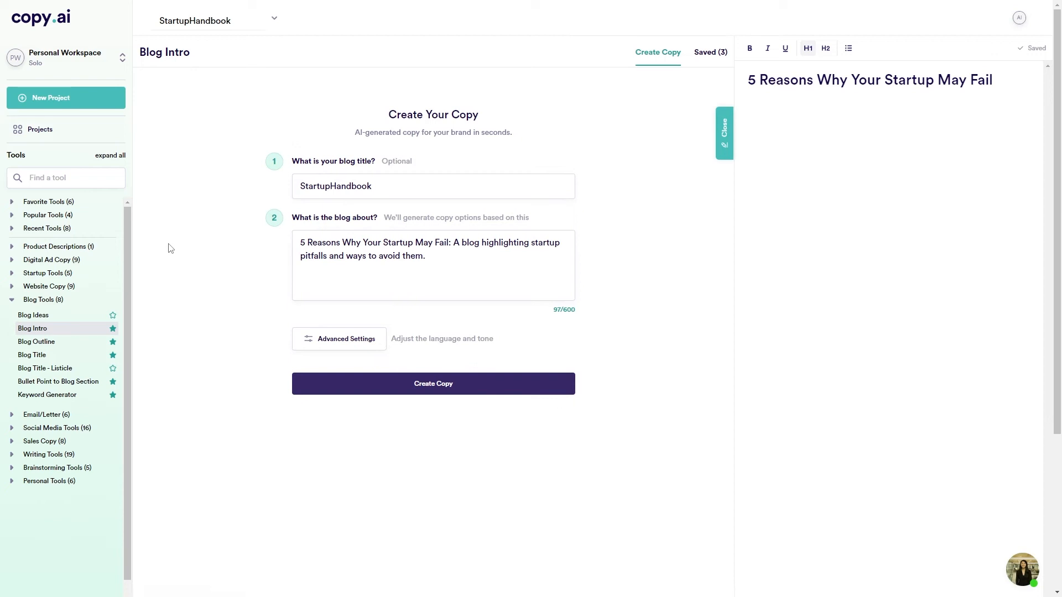
pyautogui.doubleClick(369, 184)
pyautogui.hotkey('ctrl', 'v')
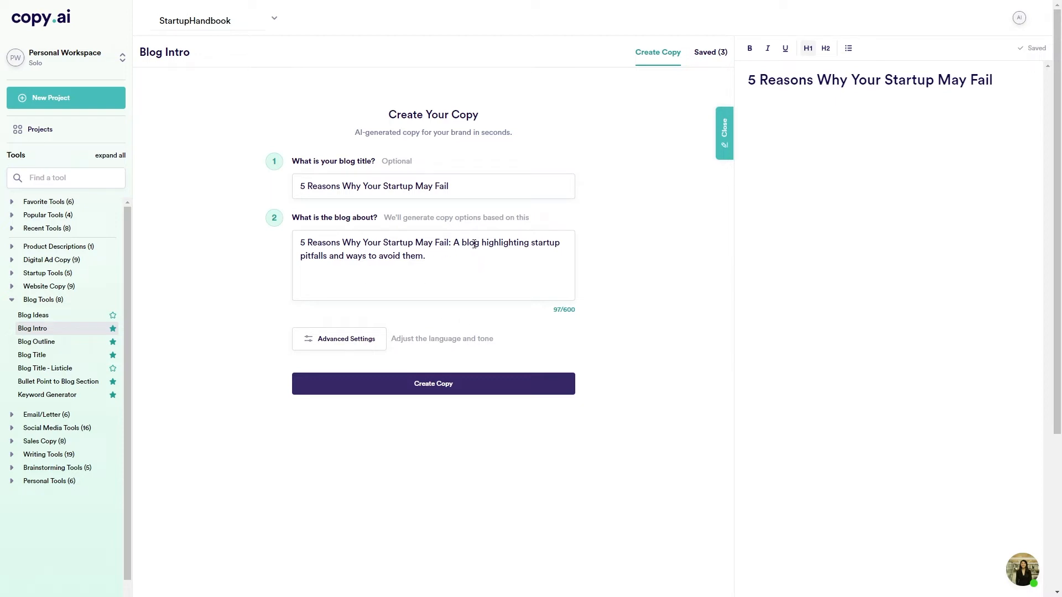
pyautogui.click(373, 339)
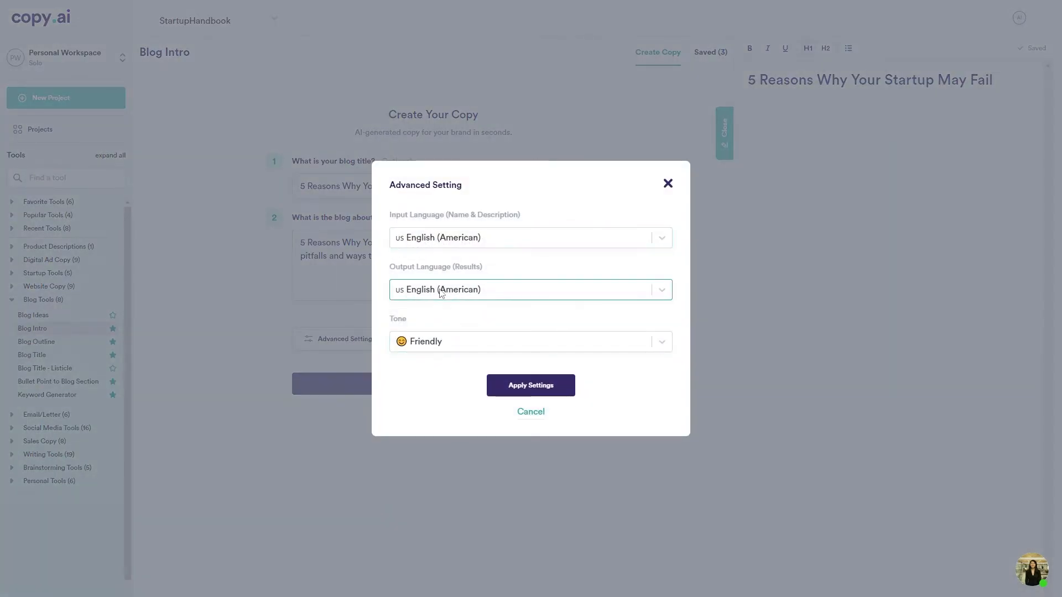
pyautogui.click(669, 184)
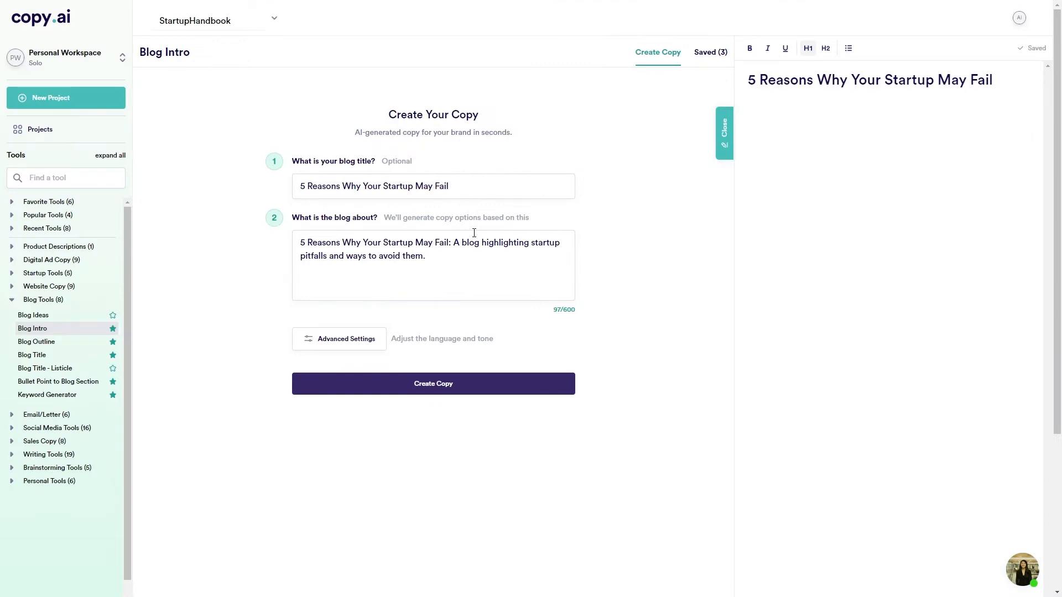
pyautogui.click(421, 386)
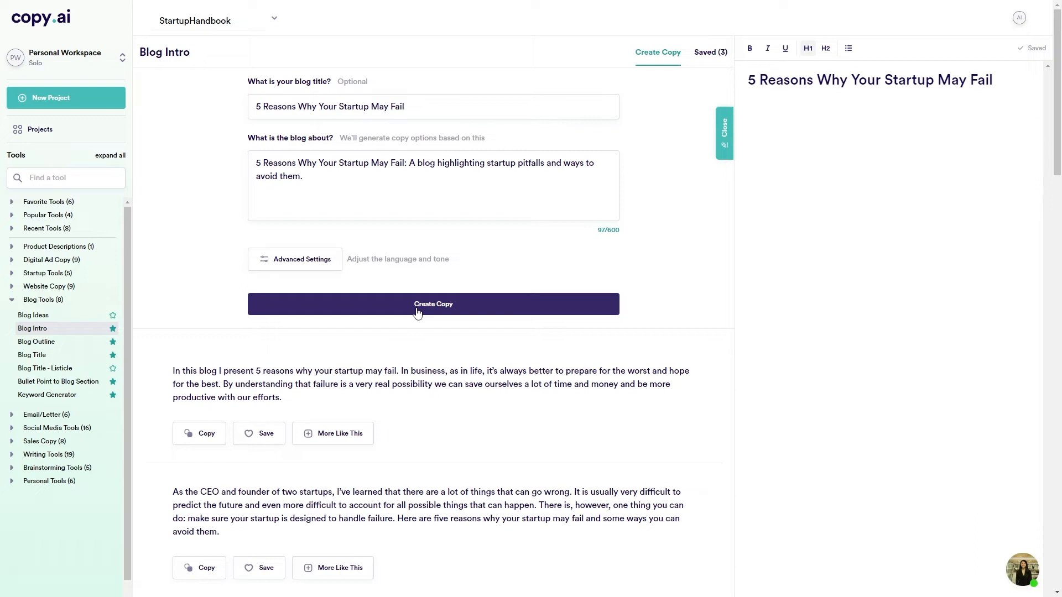
# Copy the intro from "Trying to be successful at something can be scary" through "this particular coin" and paste it under the draft's title.
pyautogui.scroll(-12, 417, 313)
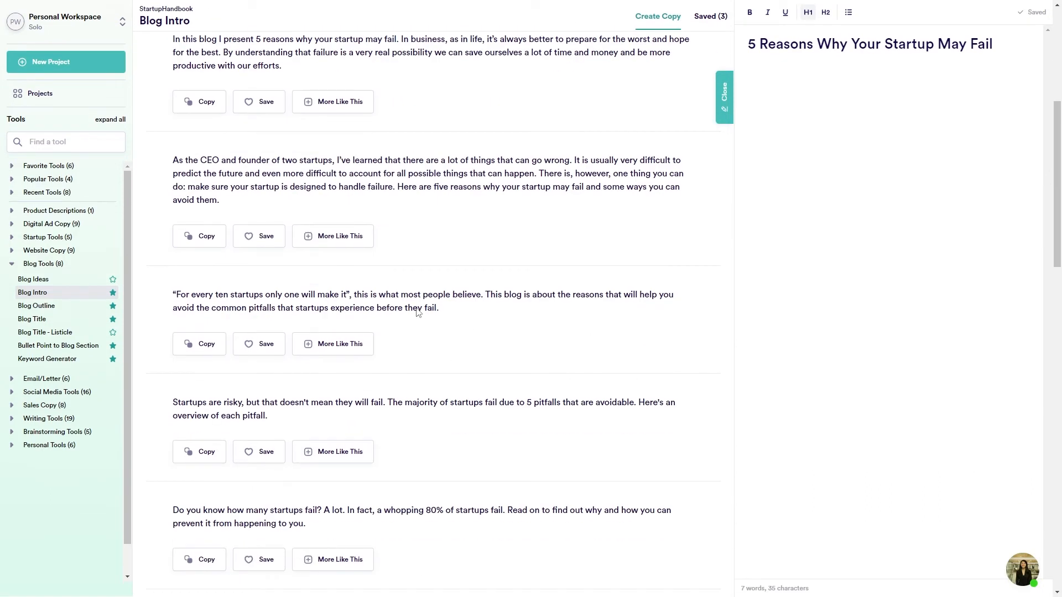
pyautogui.scroll(-5, 418, 314)
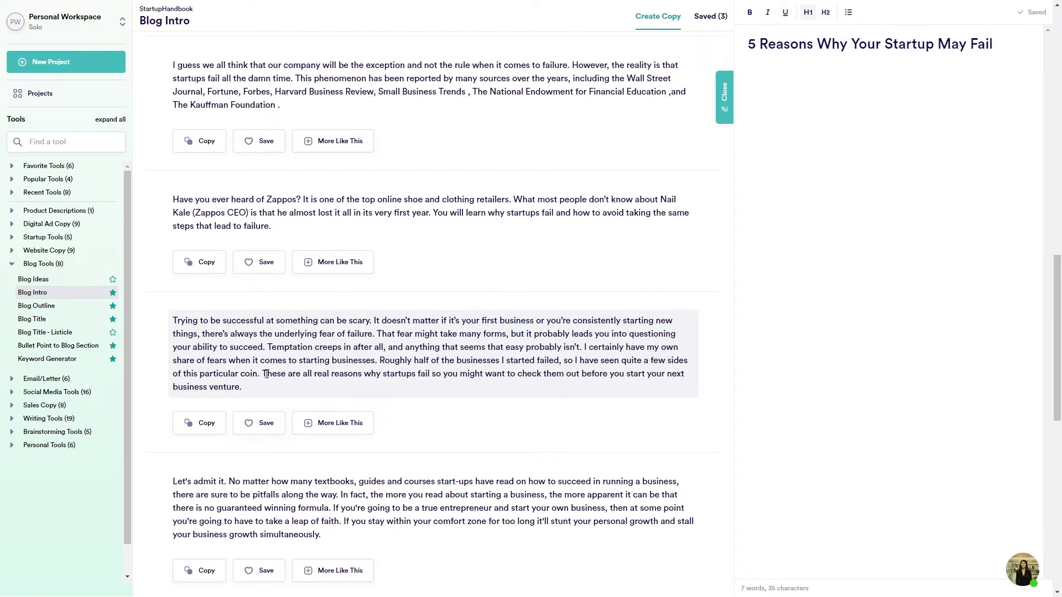
pyautogui.click(261, 377)
pyautogui.moveTo(261, 376); pyautogui.dragTo(163, 326)
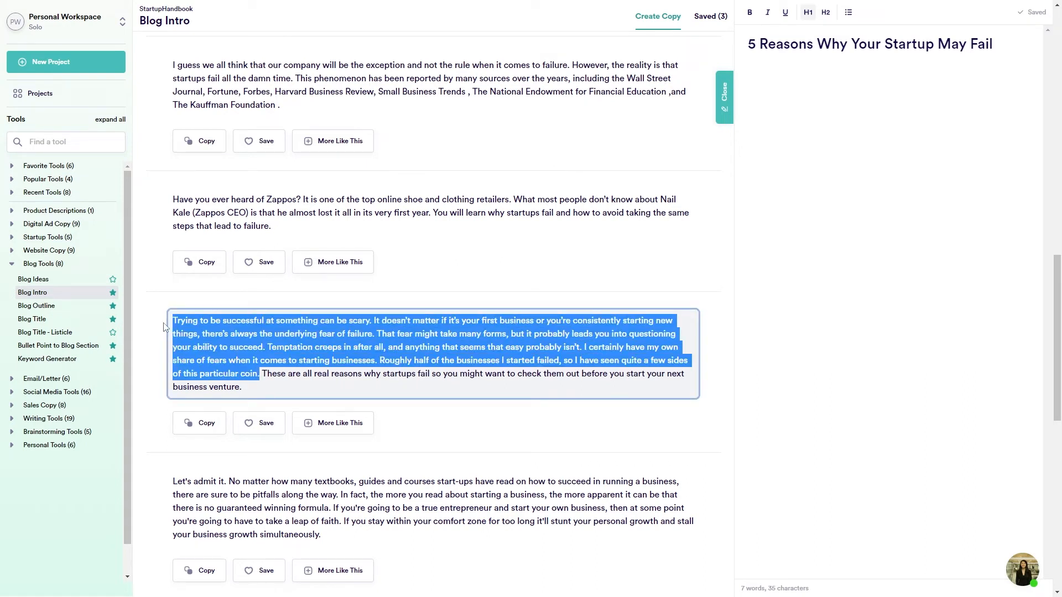
pyautogui.hotkey('ctrl', 'c')
pyautogui.click(807, 112)
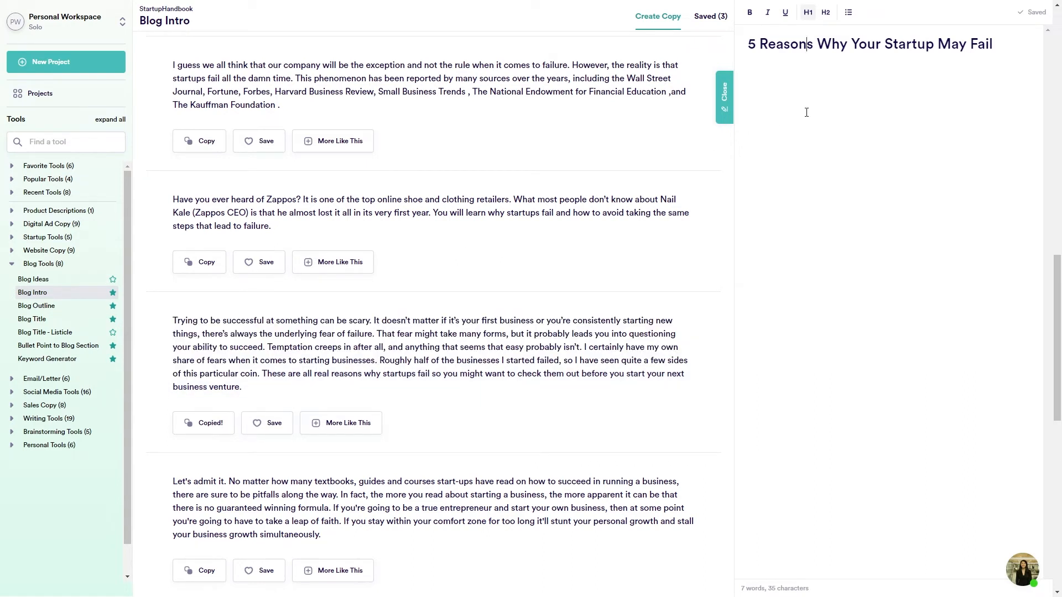
pyautogui.press('Return')
pyautogui.hotkey('ctrl', 'v')
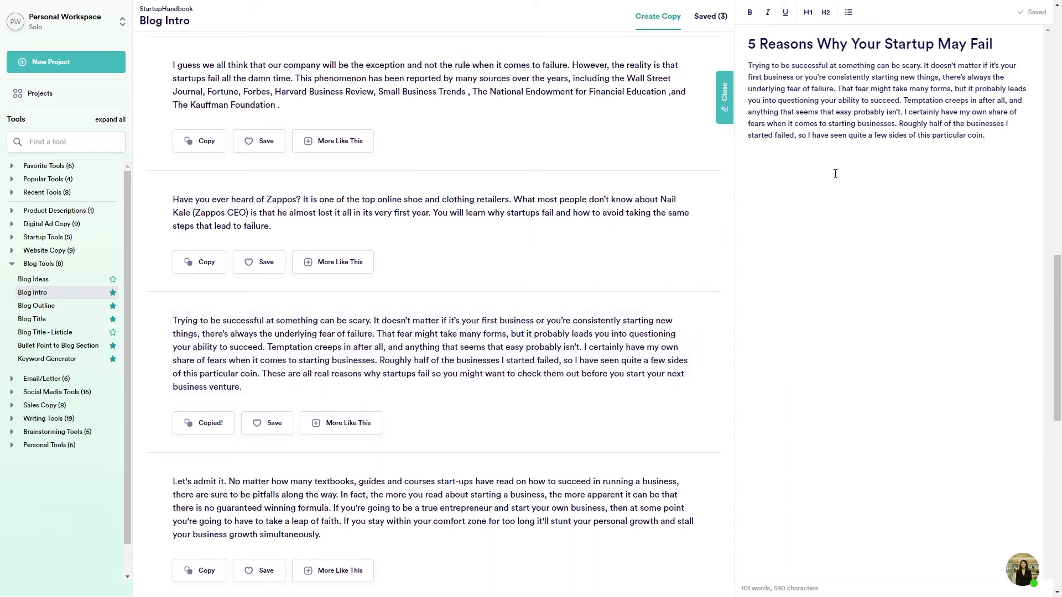
# Copy the generated intro starting "Startups are risky, but that doesn't mean they will fail" and paste it as the draft's second paragraph.
pyautogui.scroll(-7, 354, 343)
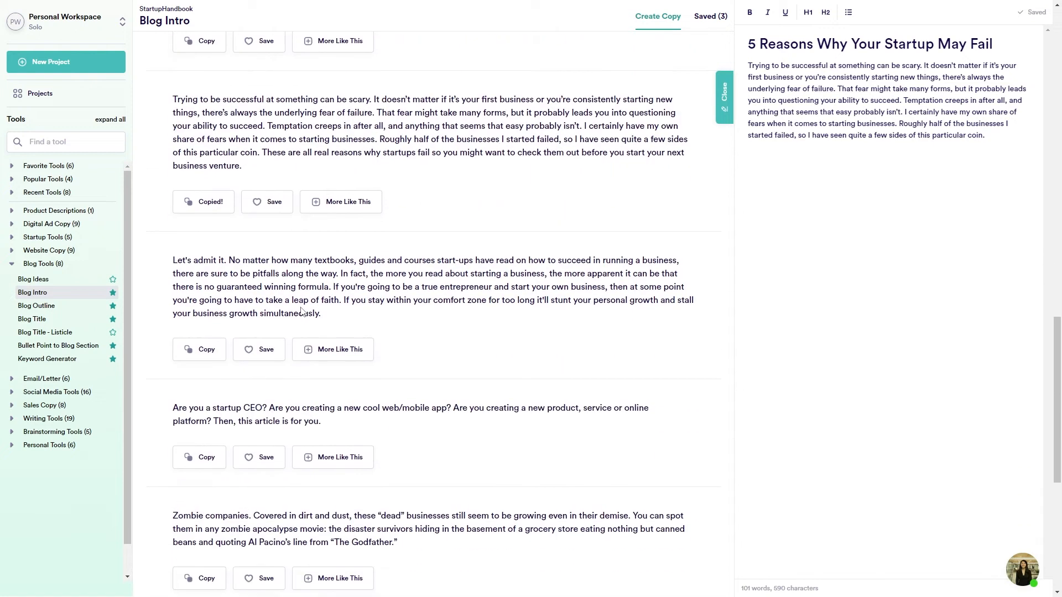
pyautogui.scroll(12, 355, 343)
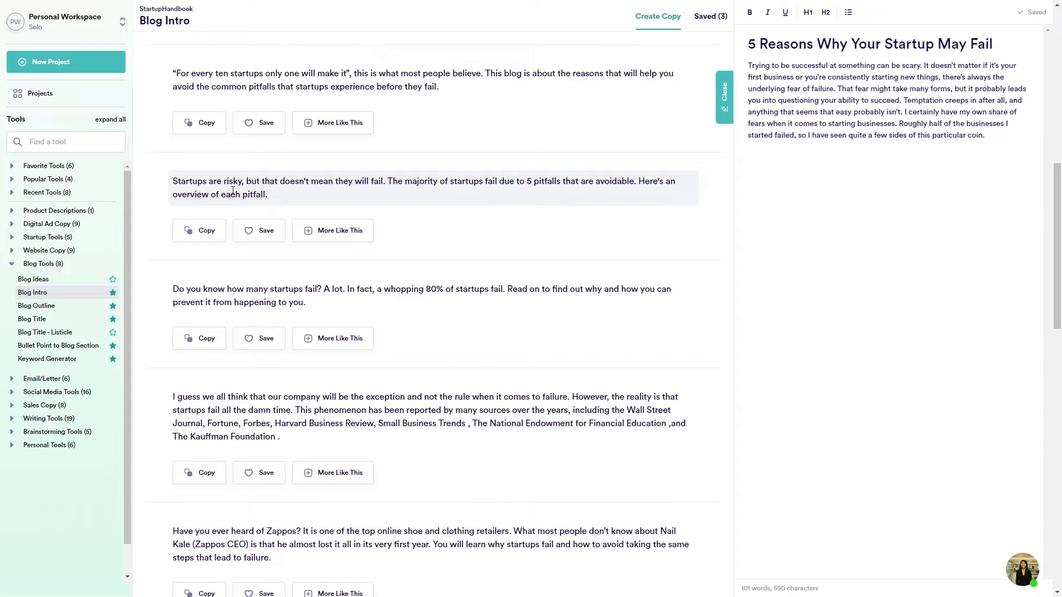
pyautogui.click(213, 231)
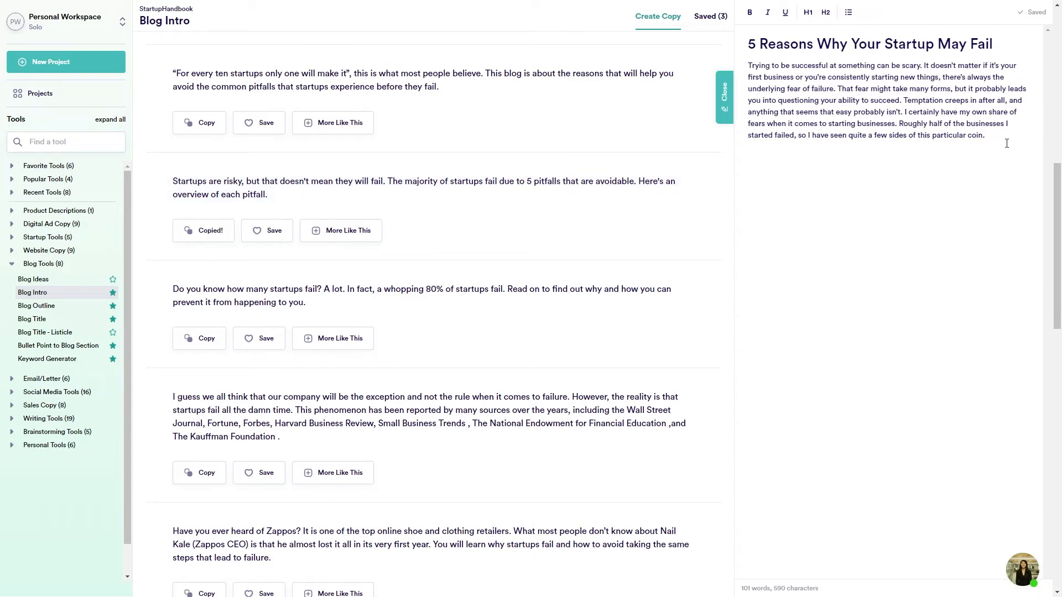
pyautogui.press('Return')
pyautogui.hotkey('ctrl', 'v')
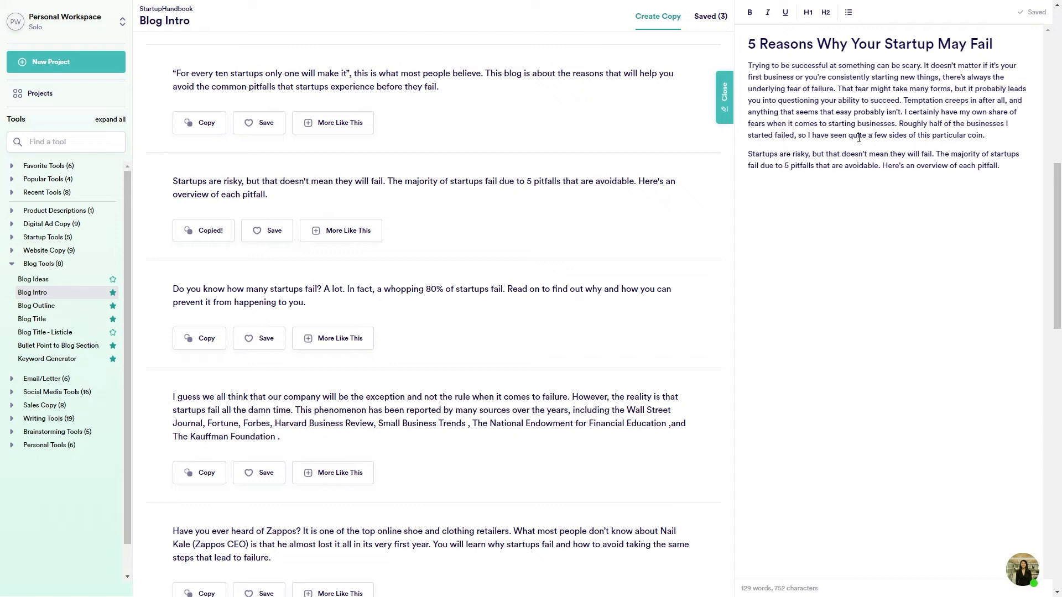
# Break the draft's first intro paragraph, "Trying to be successful at something can be scary", into separate one-sentence paragraphs.
pyautogui.click(926, 67)
pyautogui.press('Return')
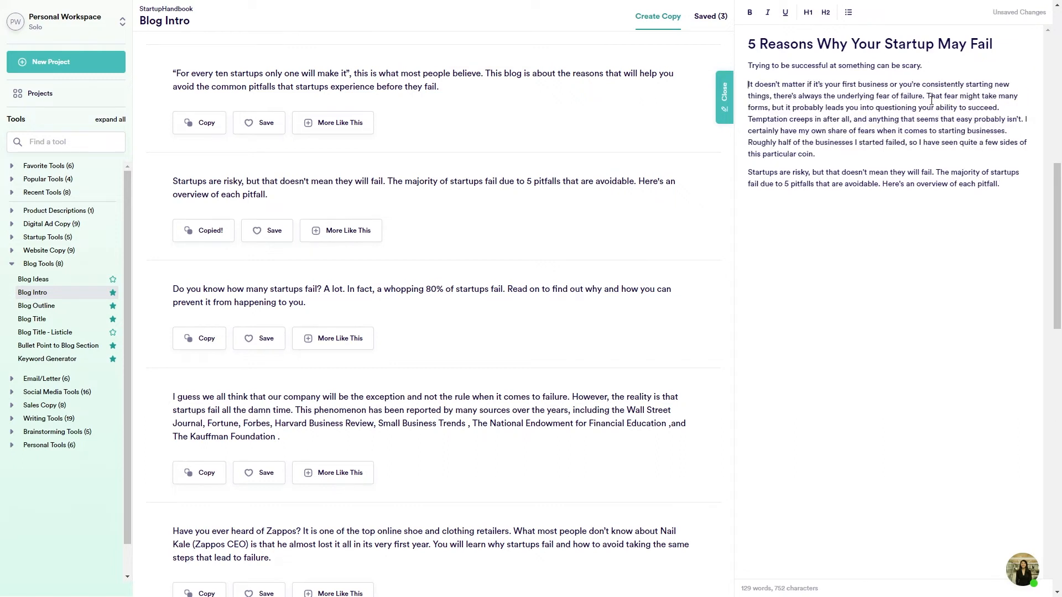
pyautogui.click(927, 97)
pyautogui.press('Return')
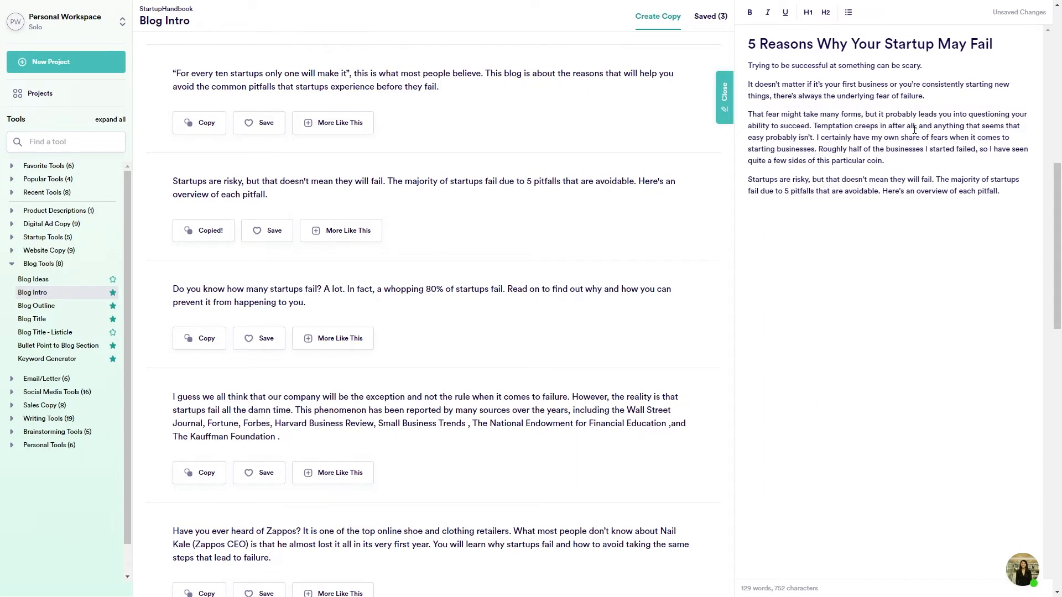
pyautogui.click(815, 126)
pyautogui.press('Return')
pyautogui.click(1007, 156)
pyautogui.press('BackSpace')
pyautogui.click(1025, 145)
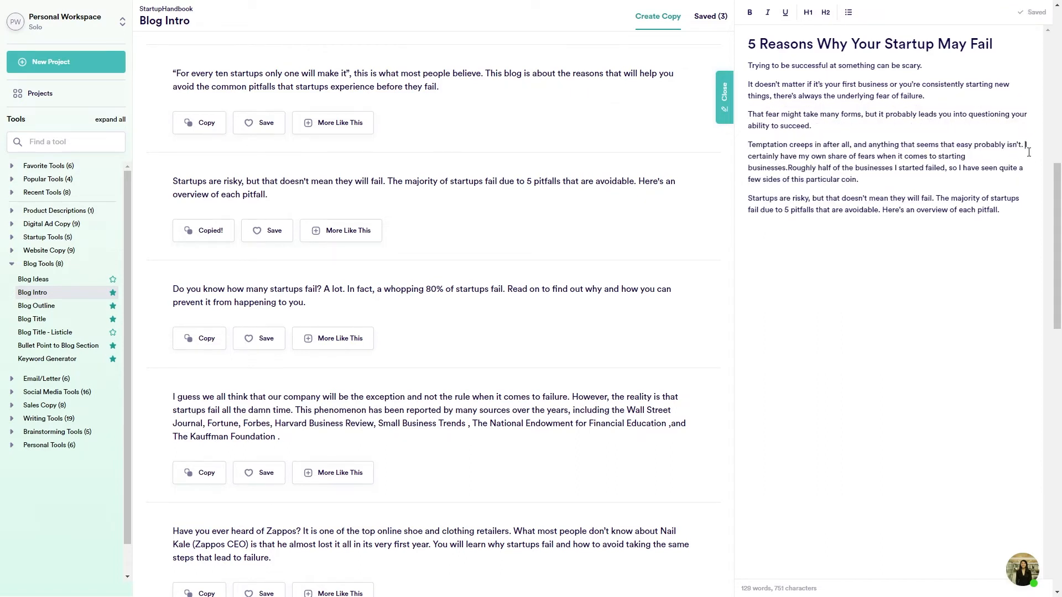
pyautogui.press('Return')
pyautogui.click(788, 175)
pyautogui.press('Return')
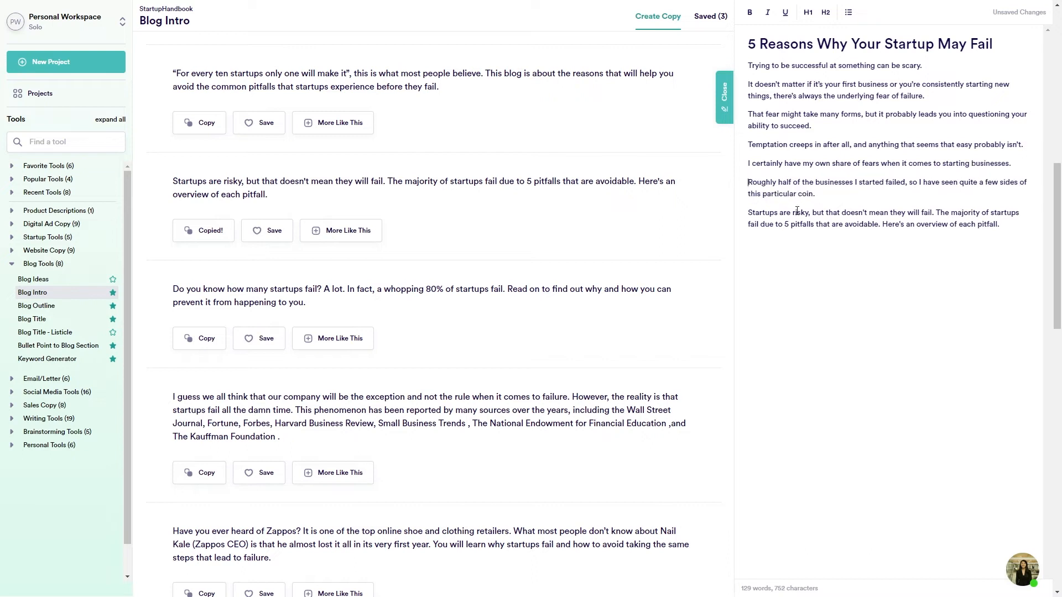
# Split the "Startups are risky" paragraph into three one-sentence paragraphs, ending with "Here's an overview of each pitfall.".
pyautogui.click(934, 213)
pyautogui.press('Return')
pyautogui.click(968, 232)
pyautogui.press('Return')
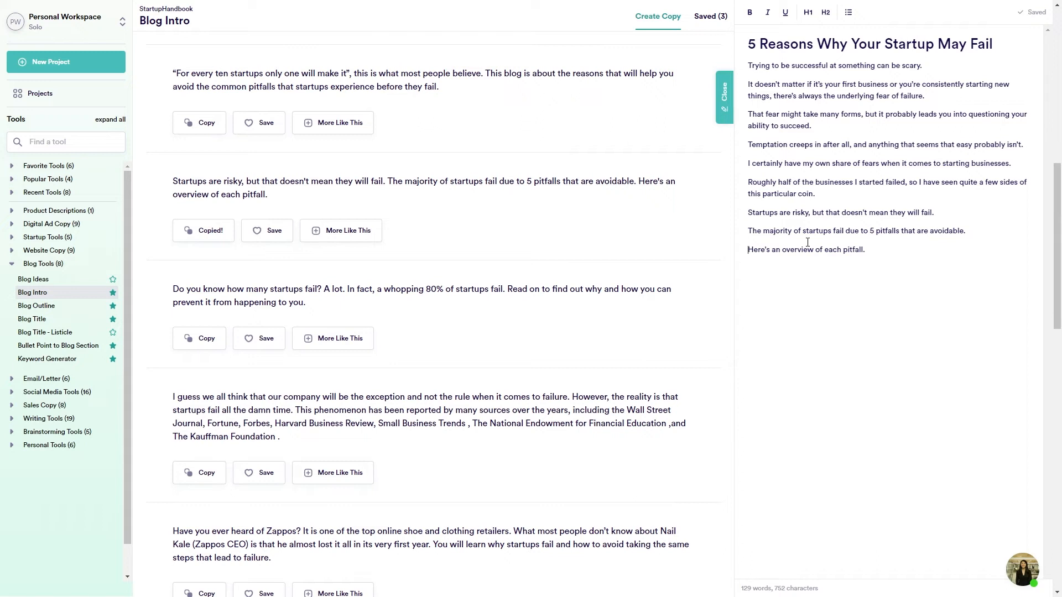
# In the Blog Outline tool, keep the existing blog title and description and generate outlines.
pyautogui.click(43, 307)
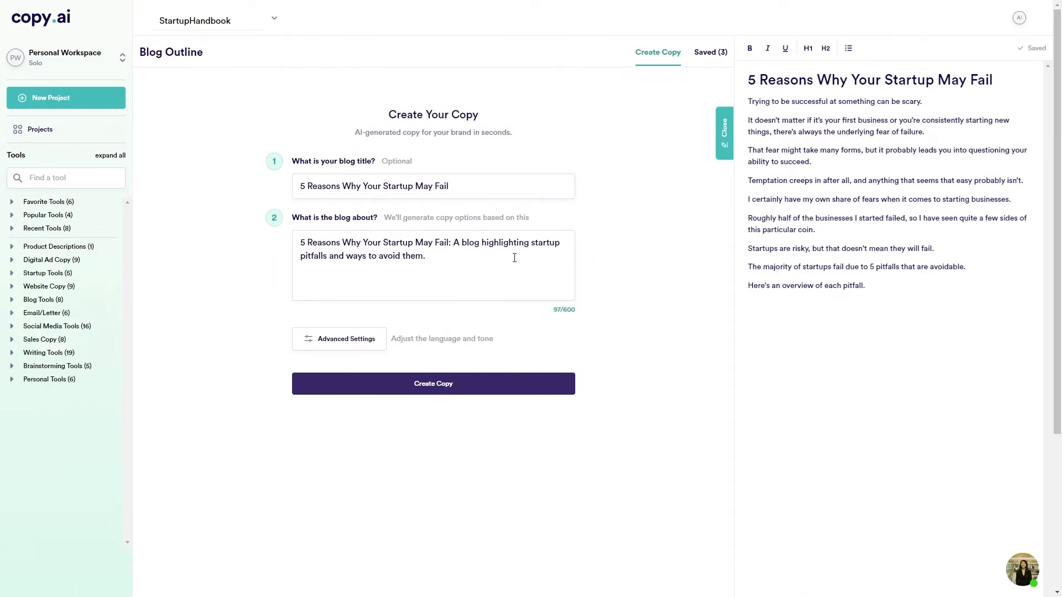
pyautogui.click(343, 182)
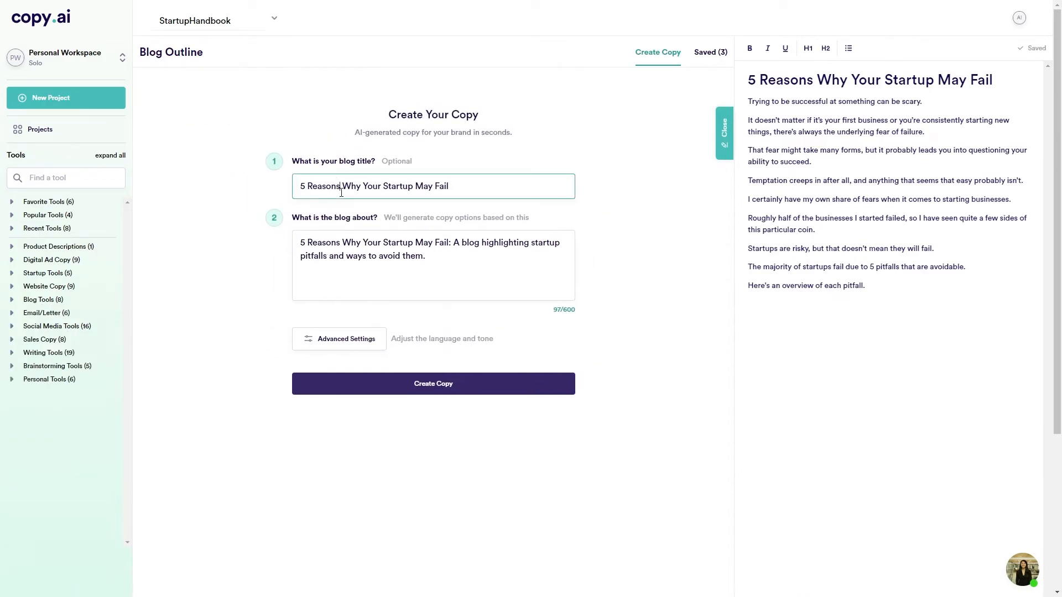
pyautogui.click(346, 256)
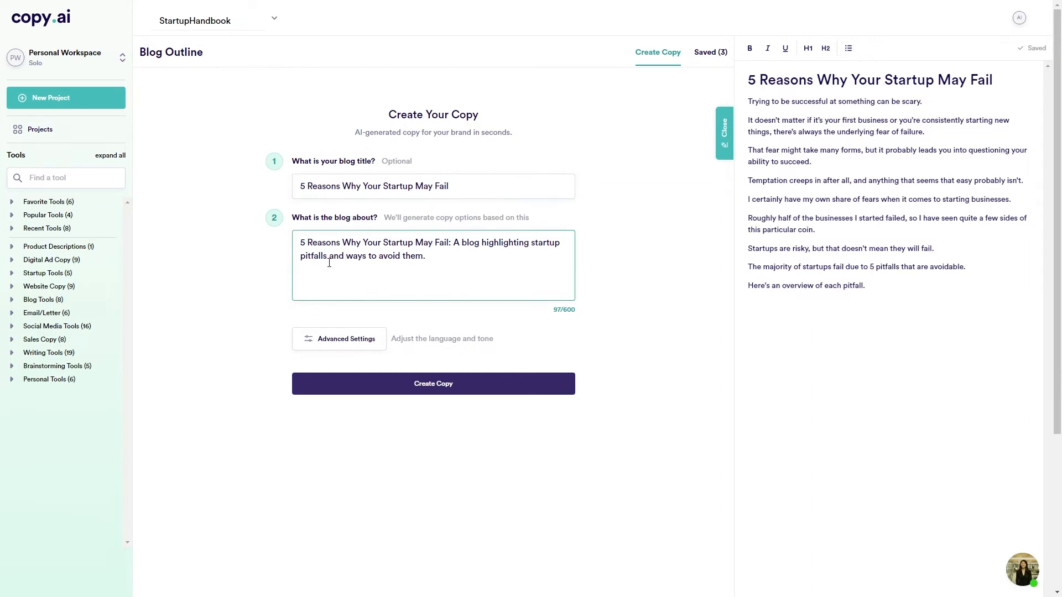
pyautogui.click(434, 390)
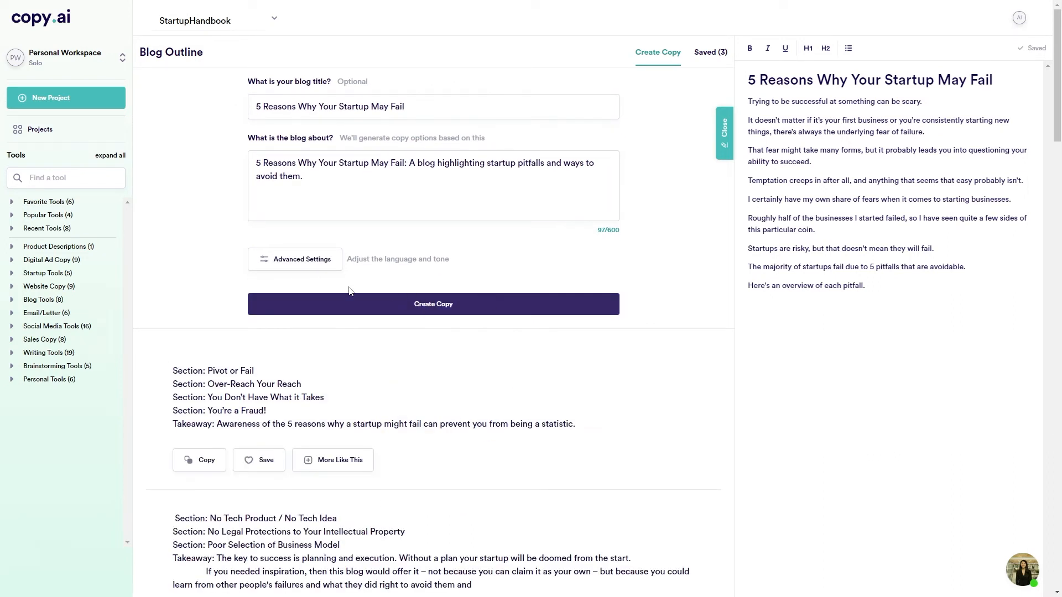
# Review the generated outlines, examining each section of the one that begins with "You've got a bad team".
pyautogui.scroll(-2, 339, 296)
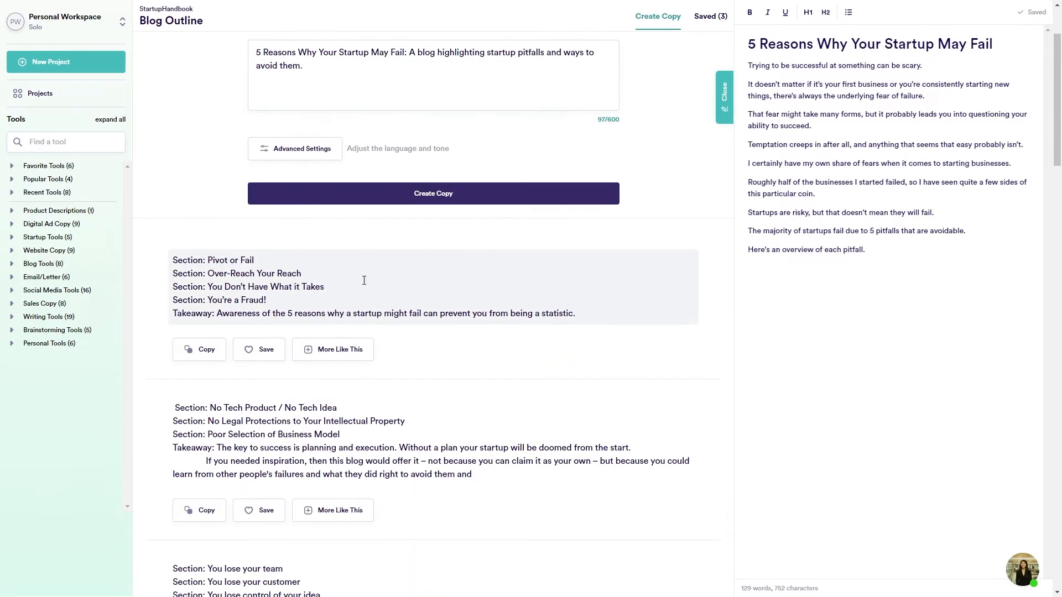
pyautogui.scroll(-3, 310, 221)
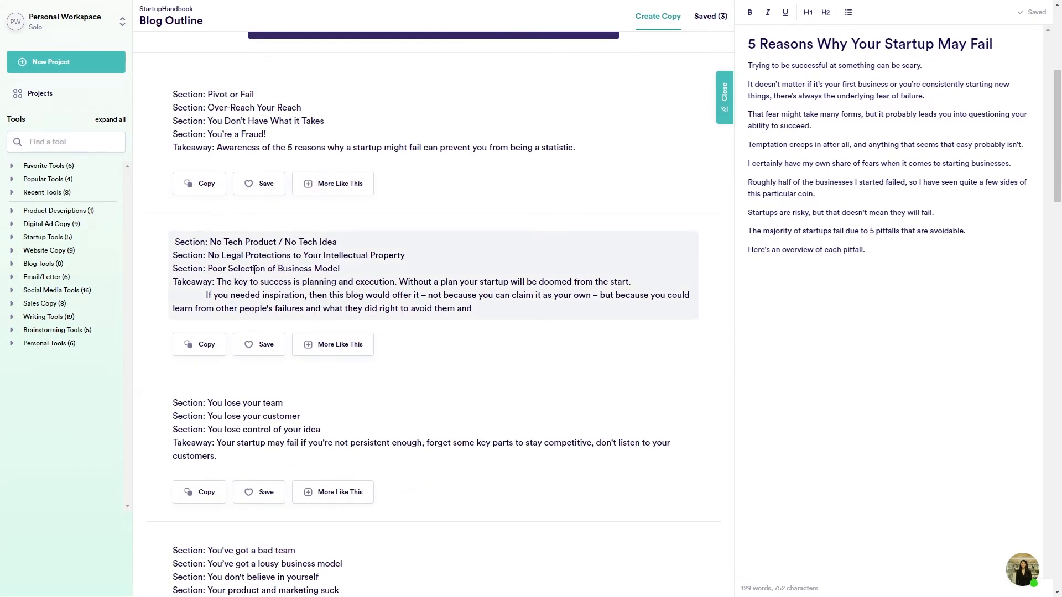
pyautogui.scroll(-2, 217, 273)
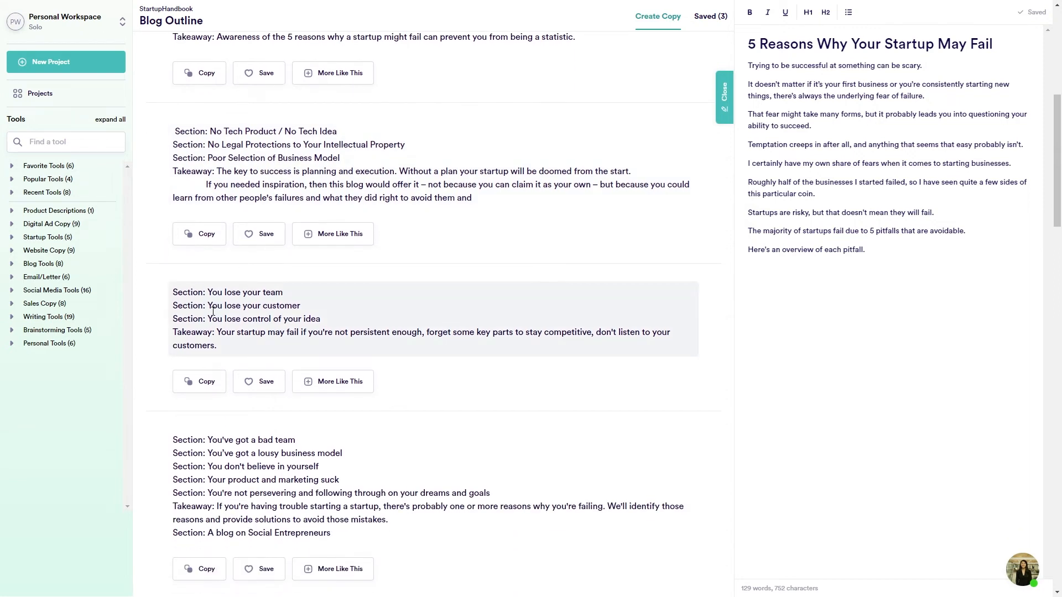
pyautogui.scroll(-3, 218, 309)
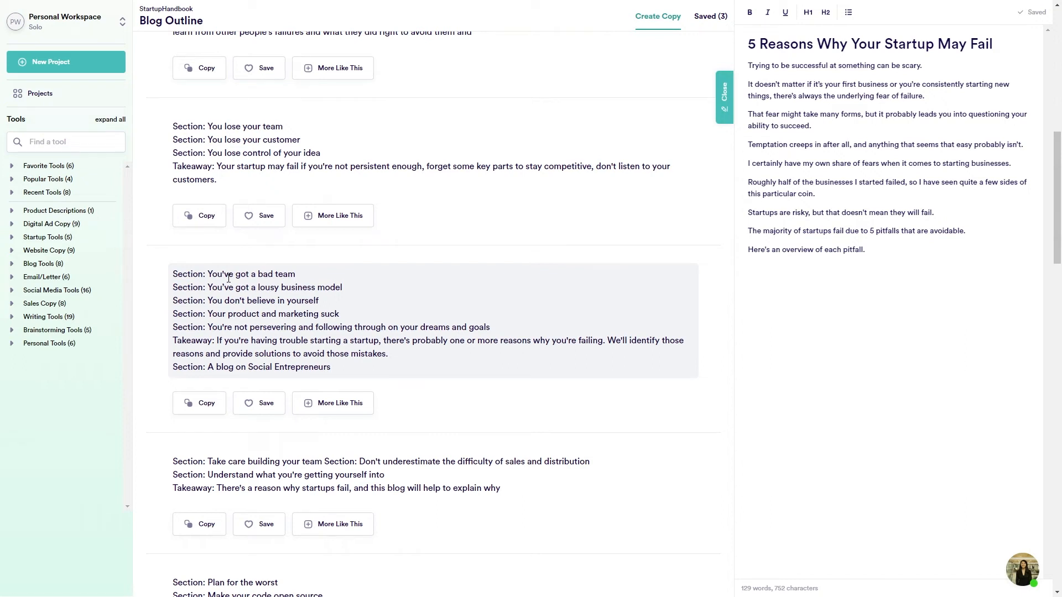
pyautogui.moveTo(208, 275); pyautogui.dragTo(287, 277)
pyautogui.moveTo(208, 287); pyautogui.dragTo(339, 291)
pyautogui.moveTo(208, 297); pyautogui.dragTo(322, 303)
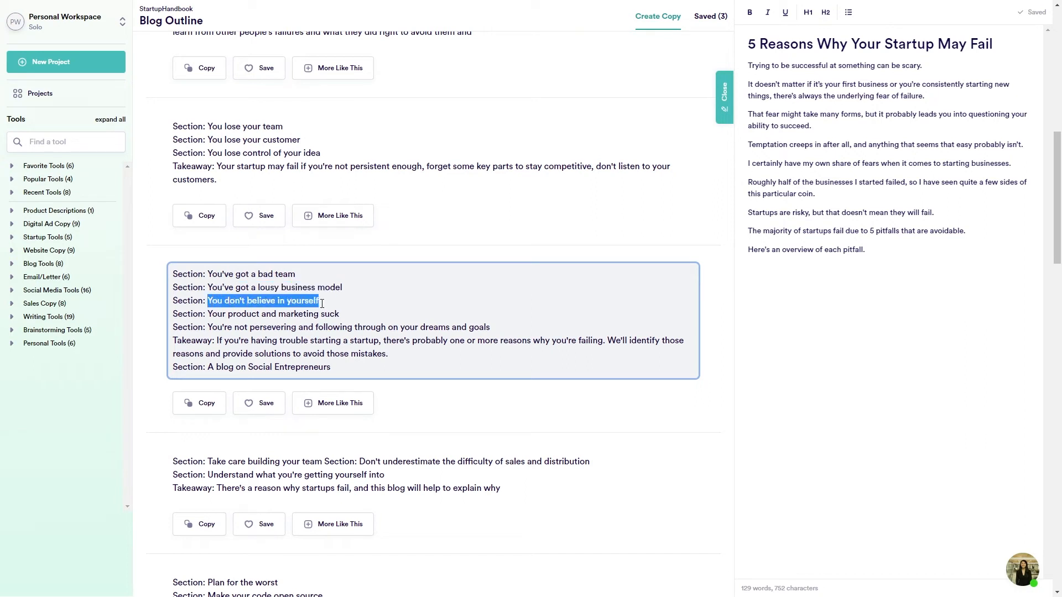
pyautogui.moveTo(208, 314); pyautogui.dragTo(337, 317)
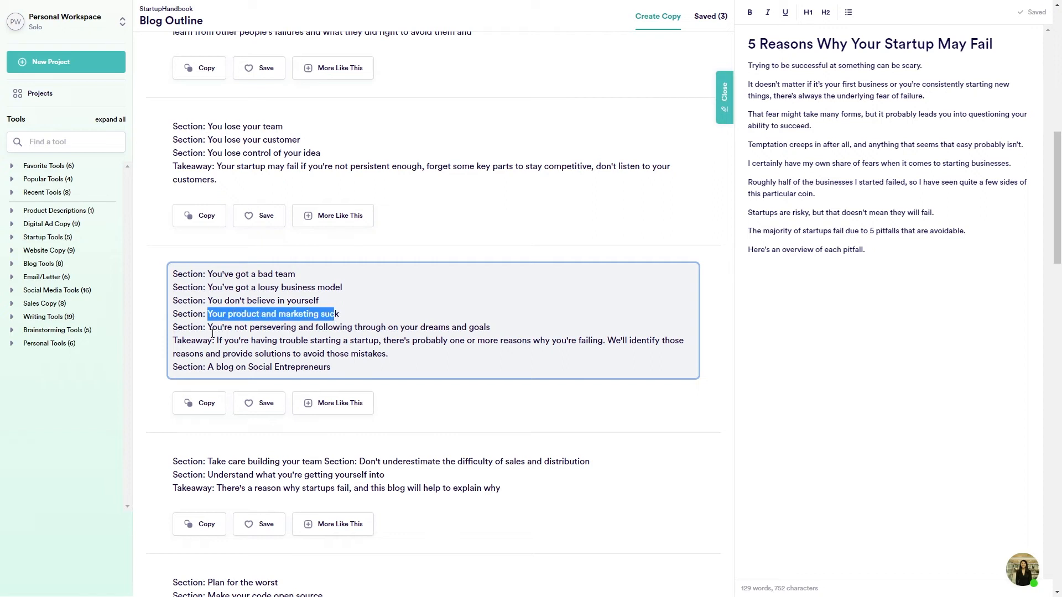
pyautogui.moveTo(210, 331); pyautogui.dragTo(468, 327)
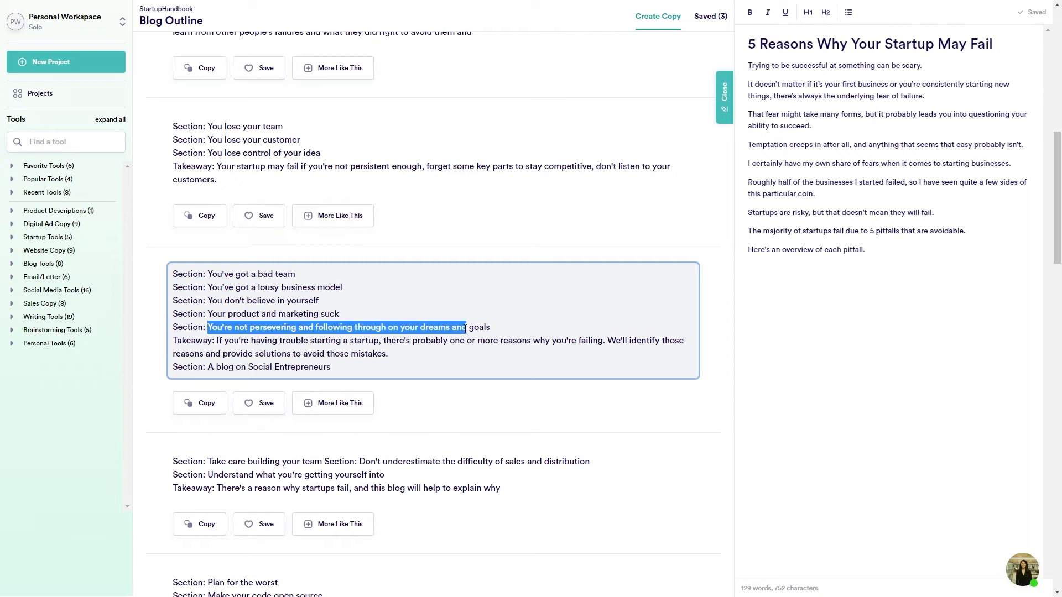
pyautogui.click(479, 325)
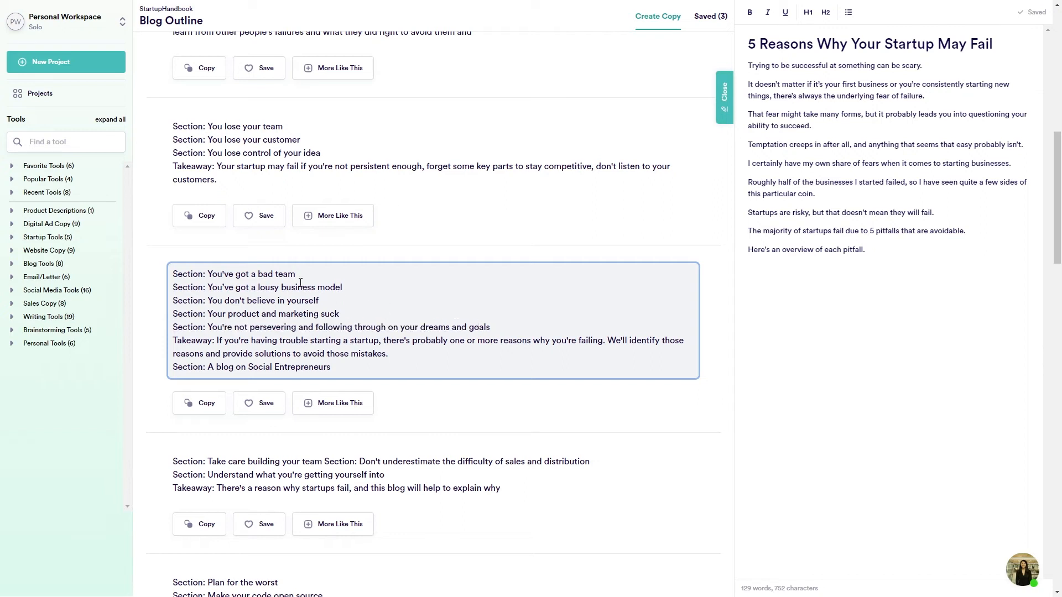
# Copy the outline section "You've got a bad team" into a new line below the draft's intro and format it as H2.
pyautogui.click(780, 273)
pyautogui.press('Return')
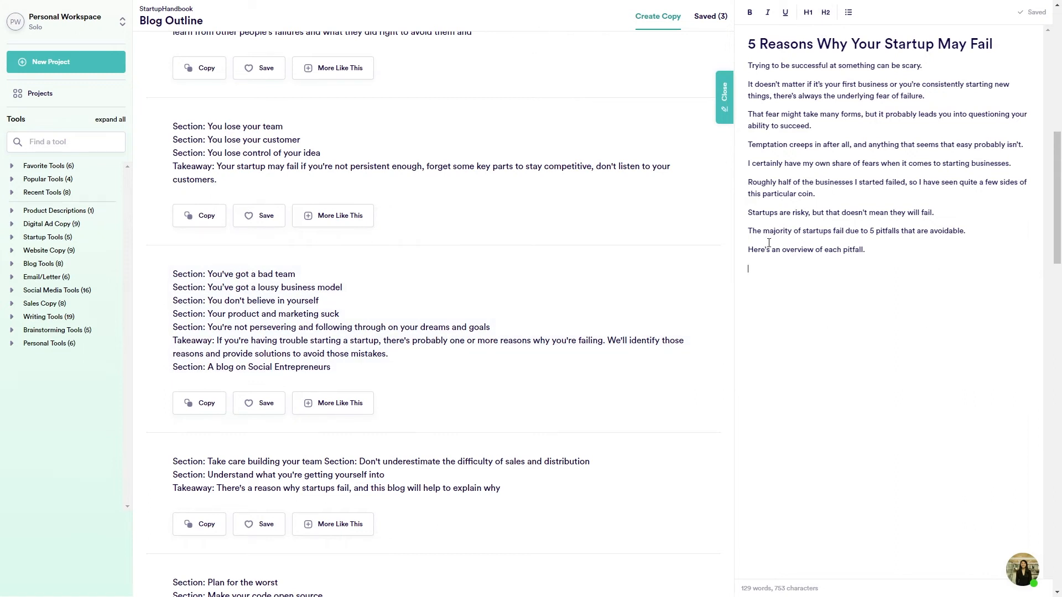
pyautogui.click(289, 280)
pyautogui.moveTo(288, 280); pyautogui.dragTo(206, 275)
pyautogui.click(199, 403)
pyautogui.click(816, 279)
pyautogui.hotkey('ctrl', 'v')
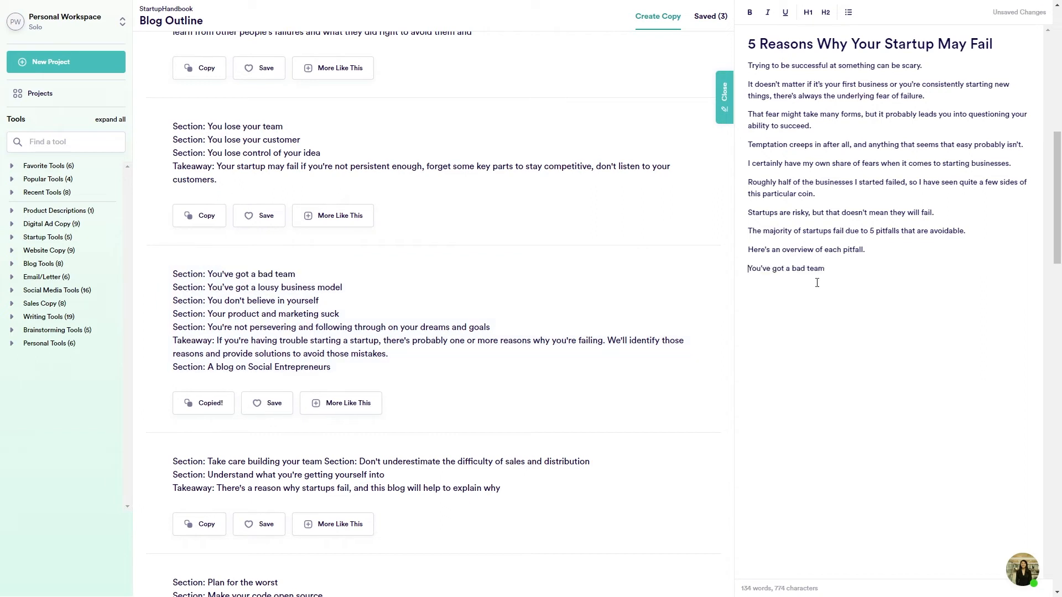
pyautogui.tripleClick(791, 269)
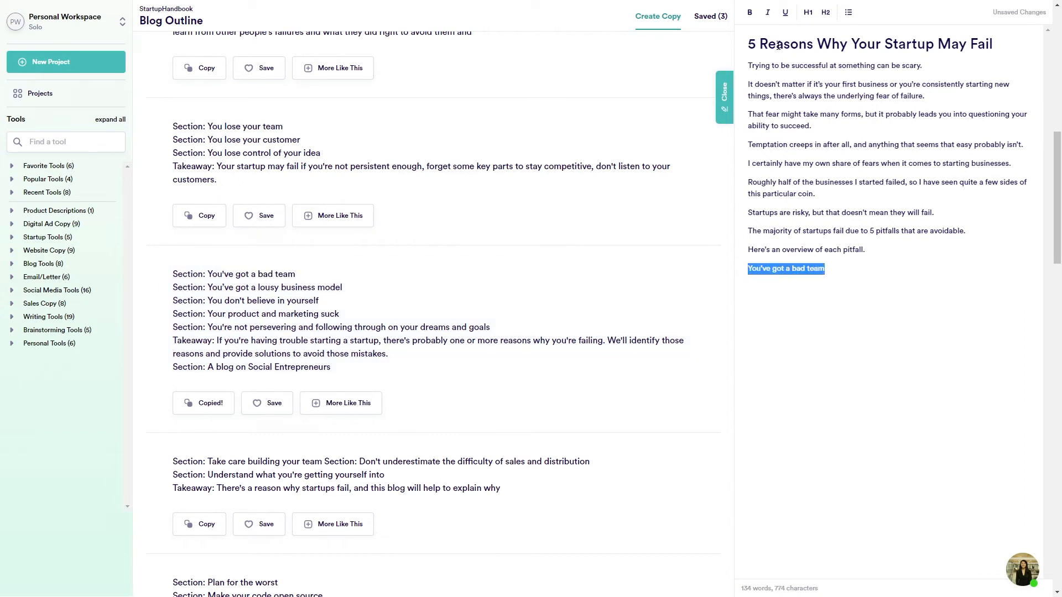
pyautogui.click(826, 13)
# Copy the outline sections "You've got a lousy business model" and "You don't believe in yourself" onto separate lines at the draft's end.
pyautogui.moveTo(343, 287); pyautogui.dragTo(209, 291)
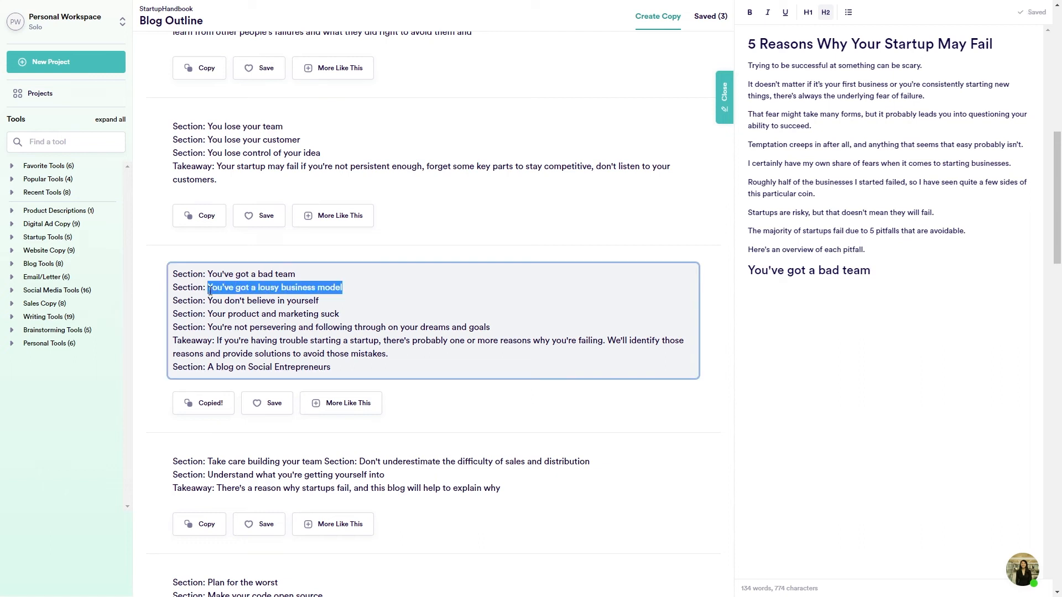
pyautogui.click(857, 308)
pyautogui.press('Return')
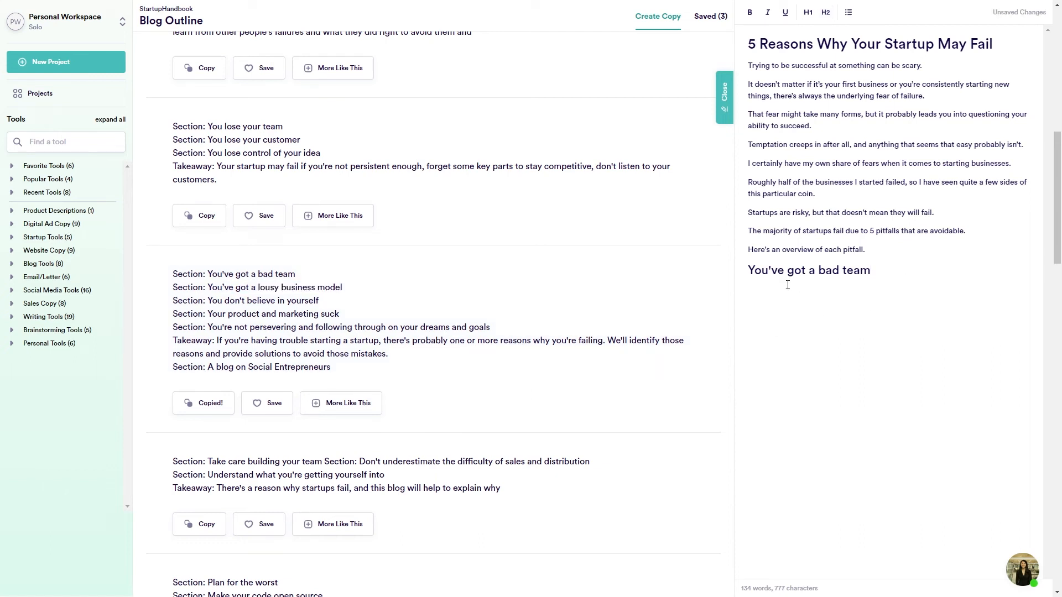
pyautogui.hotkey('ctrl', 'v')
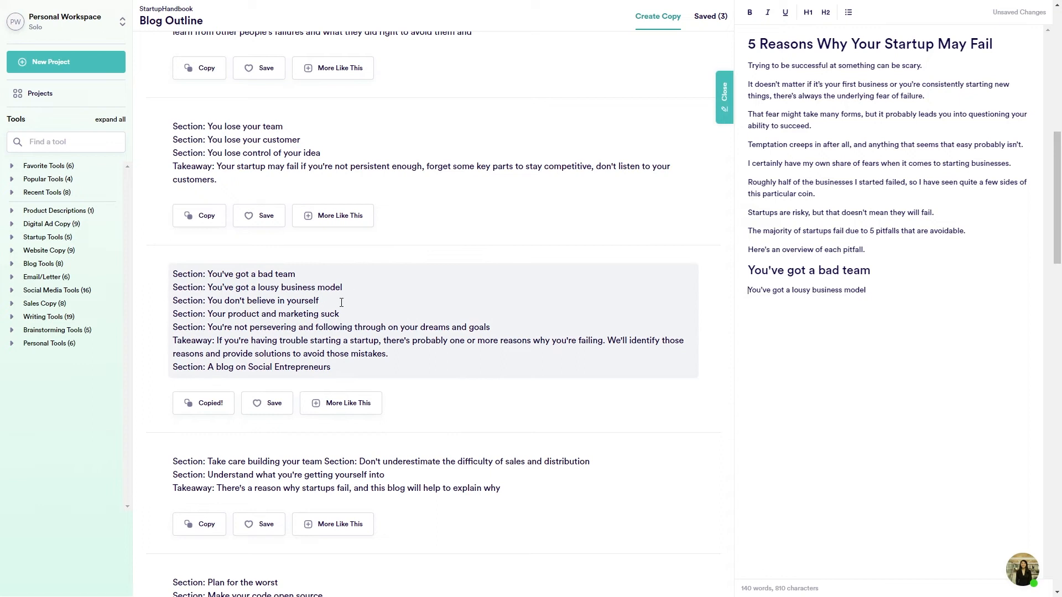
pyautogui.moveTo(339, 303); pyautogui.dragTo(209, 303)
pyautogui.click(785, 383)
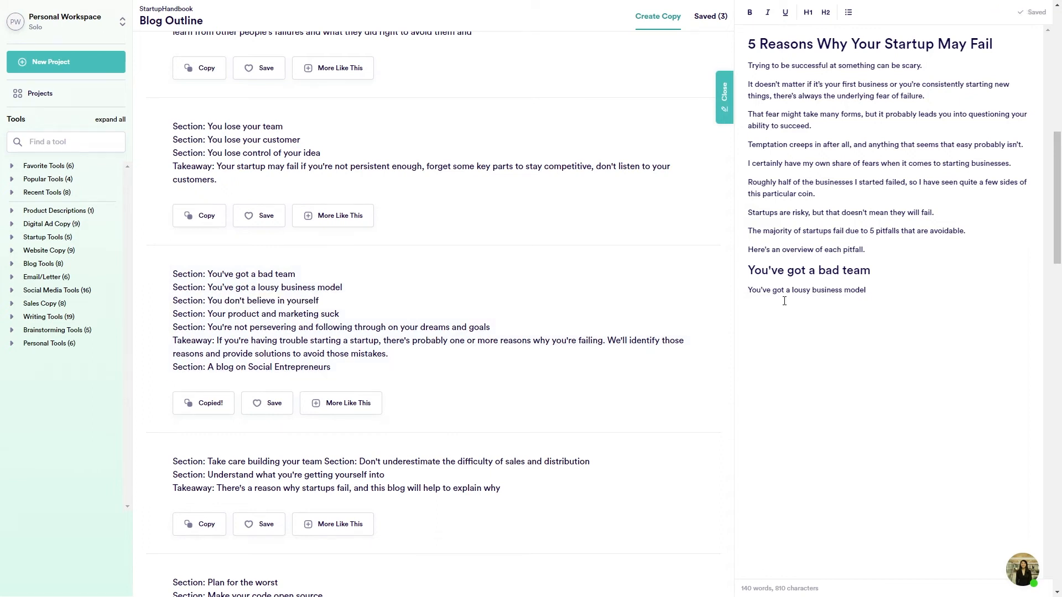
pyautogui.hotkey('ctrl', 'v')
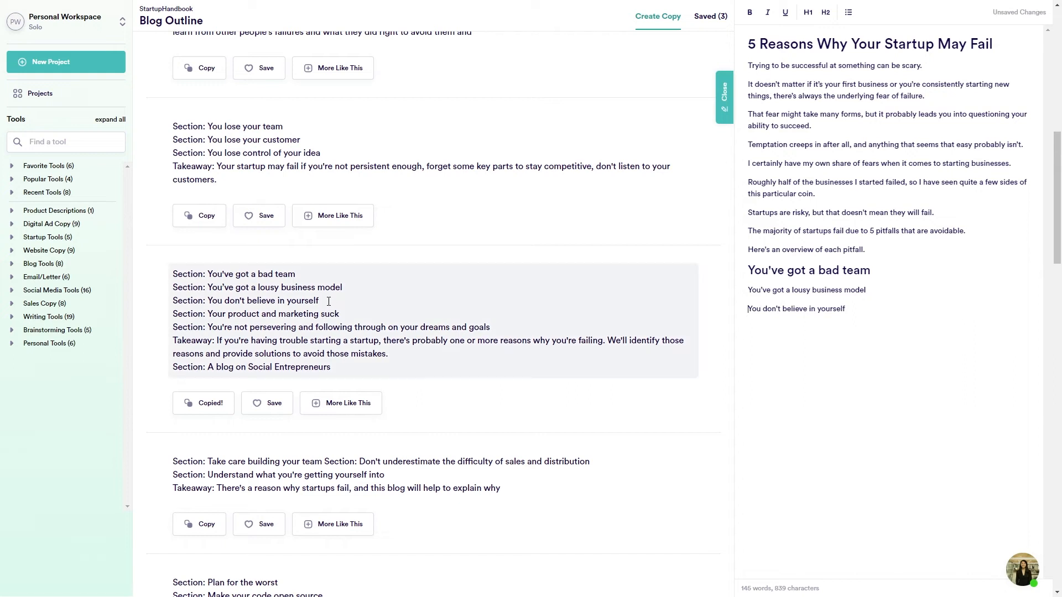
# Add the outline sections "Your product and marketing suck" and "You're not persevering and following through on your dreams and goals" as separate lines in the draft.
pyautogui.moveTo(344, 309); pyautogui.dragTo(206, 314)
pyautogui.hotkey('ctrl', 'c')
pyautogui.click(828, 330)
pyautogui.hotkey('ctrl', 'v')
pyautogui.moveTo(496, 324); pyautogui.dragTo(209, 327)
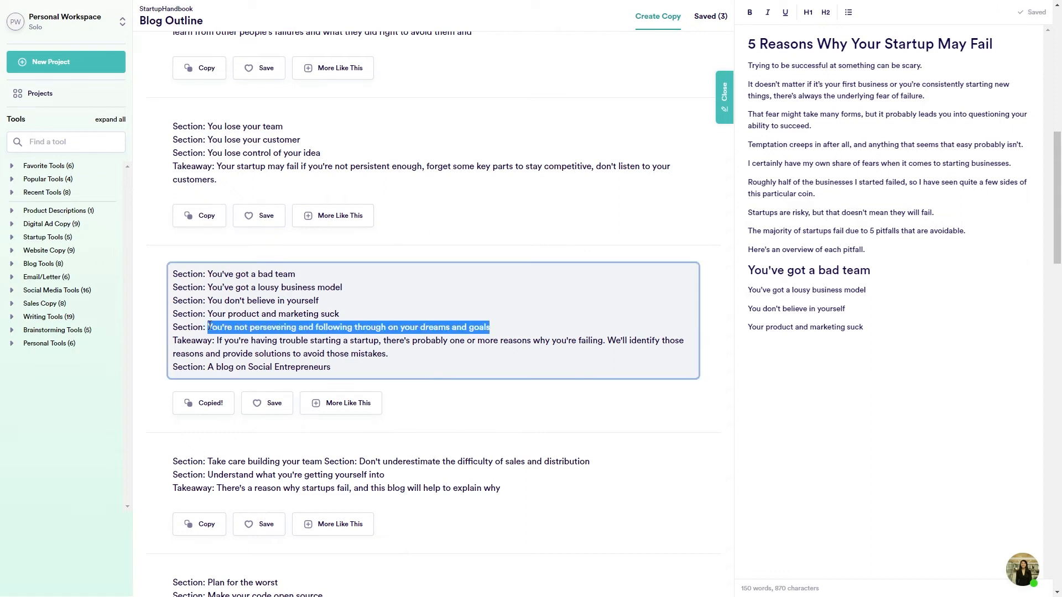
pyautogui.click(849, 375)
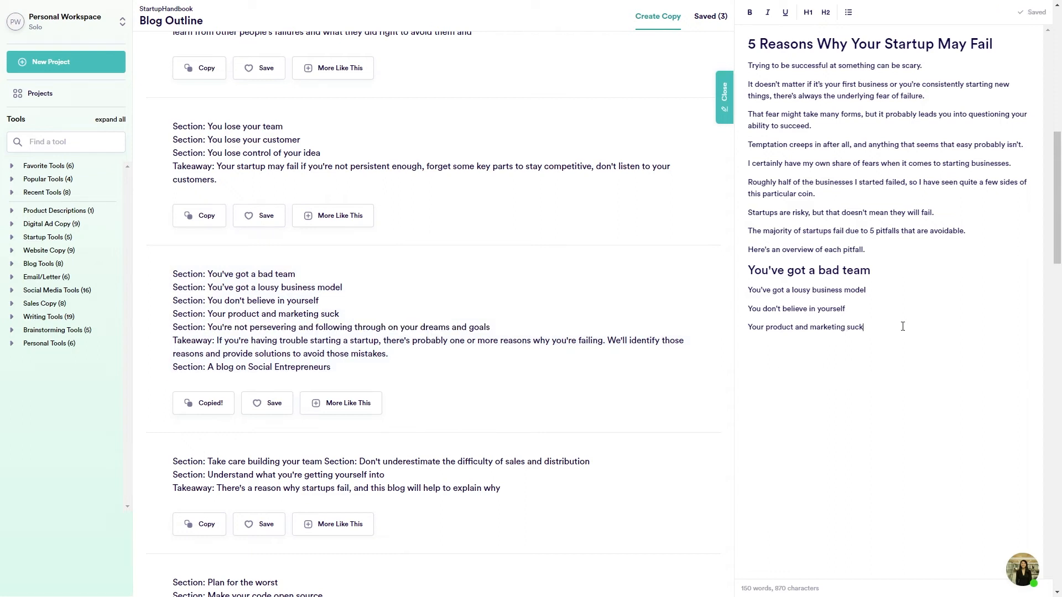
pyautogui.press('Return')
pyautogui.hotkey('ctrl', 'v')
# Format the four section lines from "You've got a lousy business model" through "You're not persevering" as H2 headings.
pyautogui.moveTo(1010, 353); pyautogui.dragTo(743, 291)
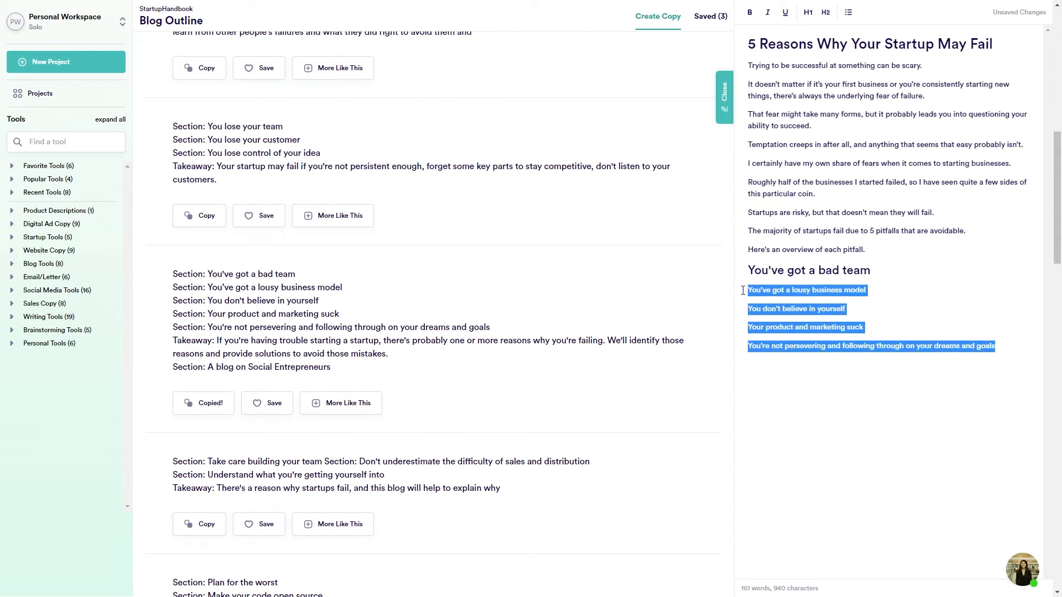
pyautogui.click(825, 12)
pyautogui.press('Right')
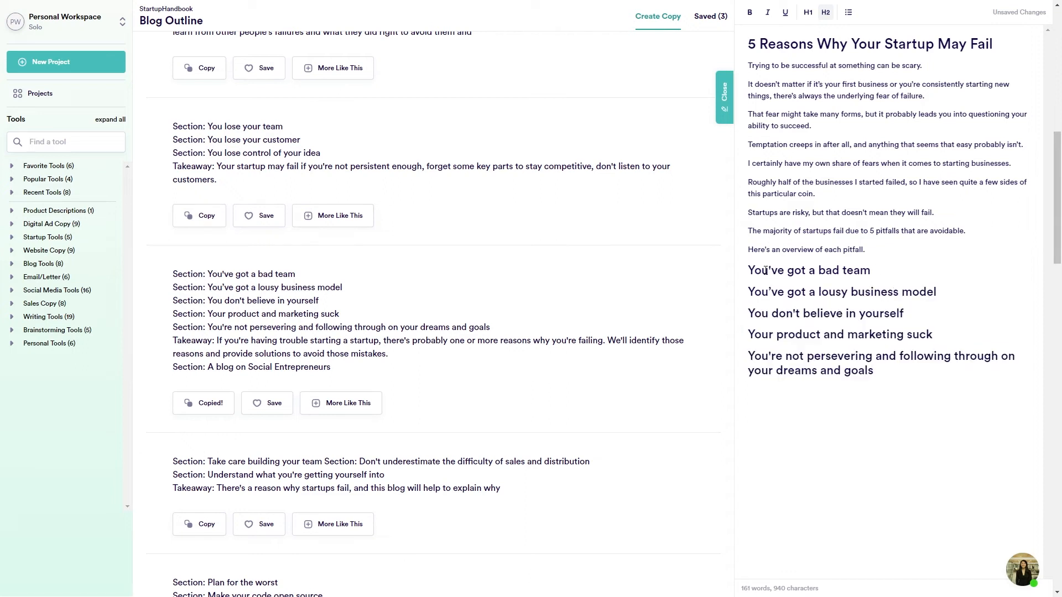
# Insert an empty paragraph beneath each of the first four section headings, from "You've got a bad team" to "Your product and marketing suck".
pyautogui.click(889, 277)
pyautogui.press('Return')
pyautogui.click(761, 312)
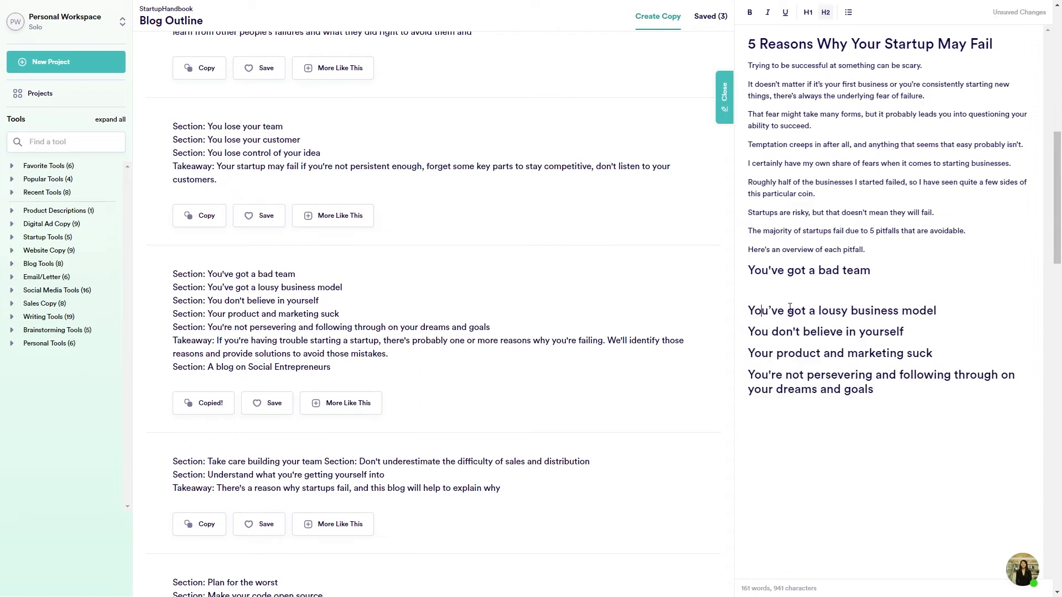
pyautogui.press('Return')
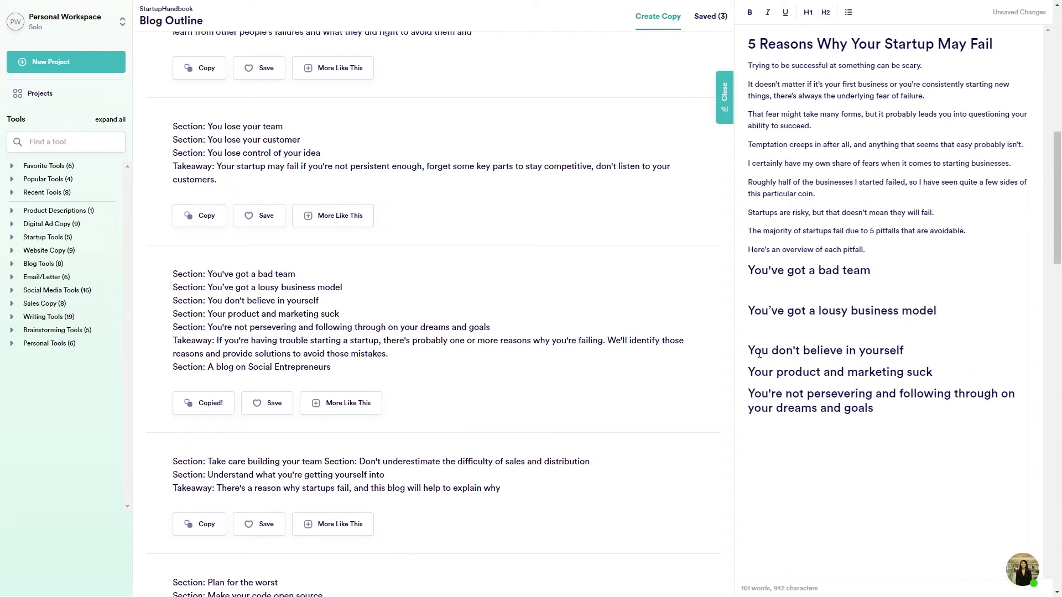
pyautogui.press('Return')
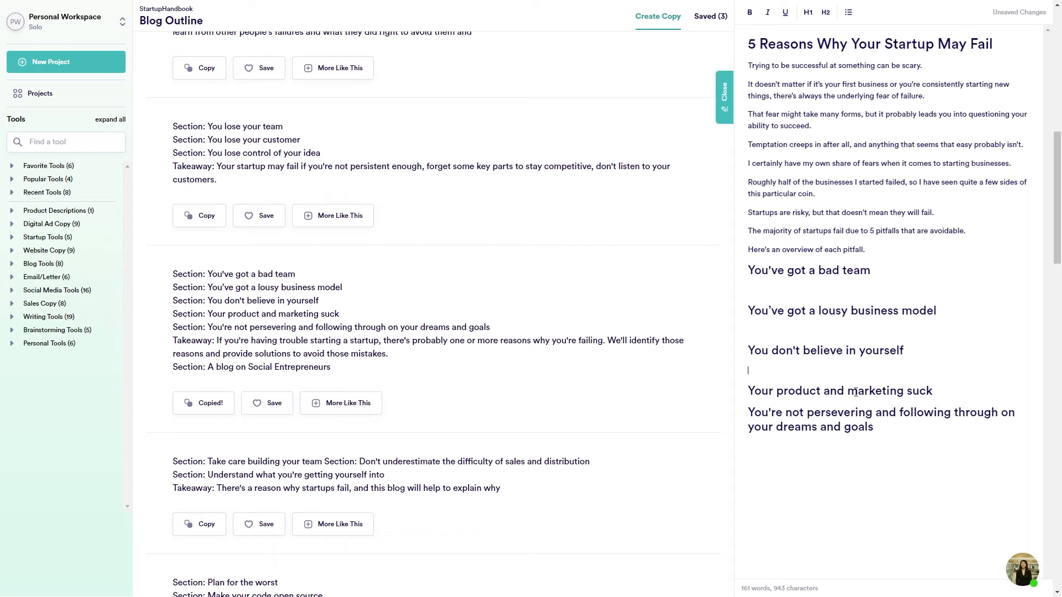
pyautogui.click(951, 395)
pyautogui.press('Return')
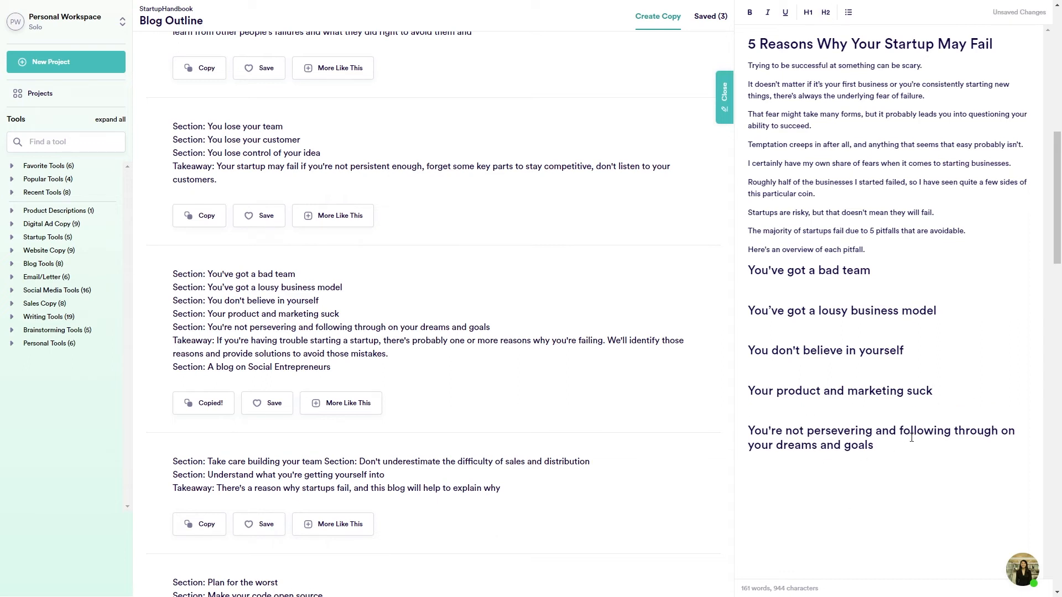
# Add a "Conclusion" H2 heading at the end of the draft, leaving an empty paragraph beneath the "You're not persevering" heading.
pyautogui.click(892, 449)
pyautogui.press('Return')
pyautogui.press('Return')
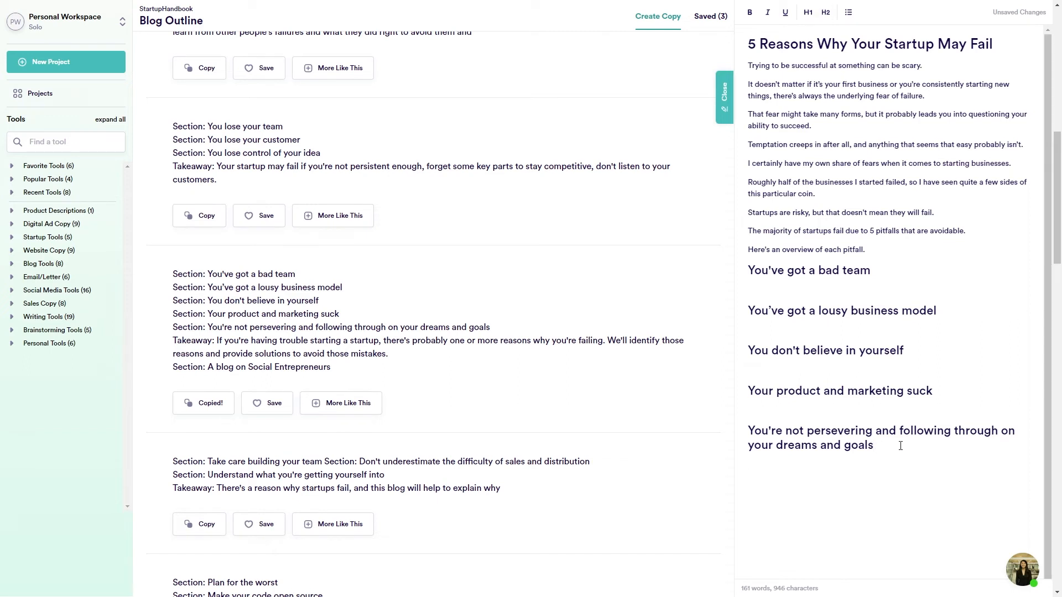
pyautogui.write('Conclusion')
pyautogui.doubleClick(773, 483)
pyautogui.click(826, 12)
pyautogui.press('Right')
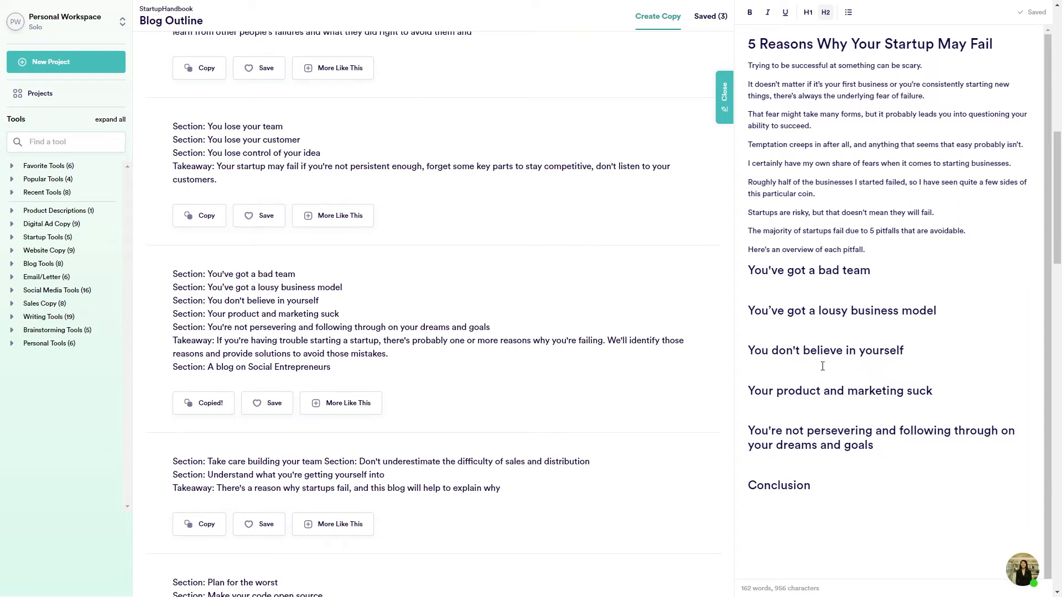
# In the Bullet Point to Blog Section tool, replace the main point with the copied heading "You've got a bad team" and generate copy.
pyautogui.click(784, 290)
pyautogui.tripleClick(801, 273)
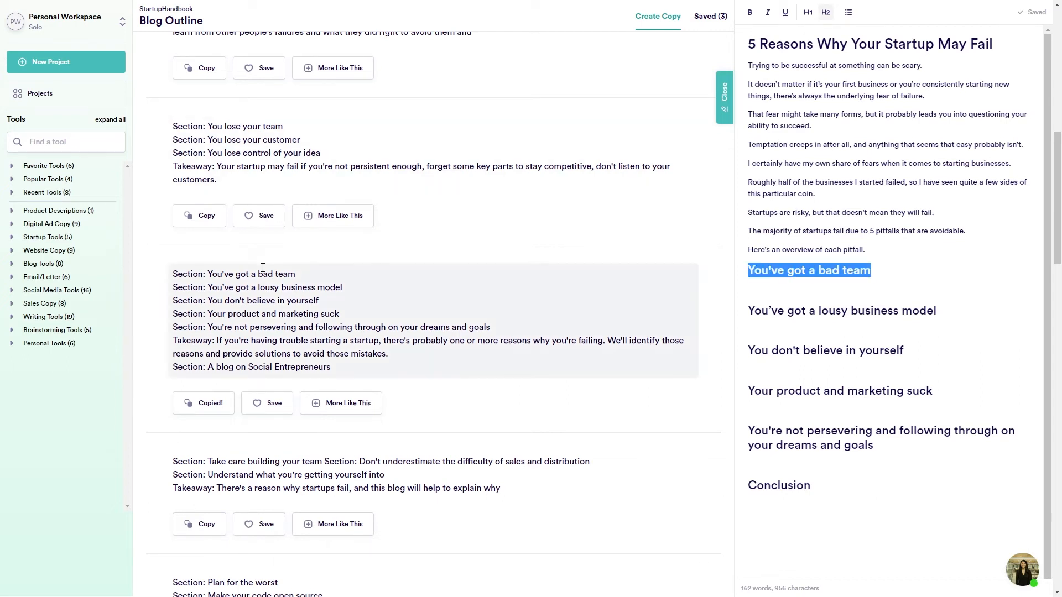
pyautogui.click(12, 266)
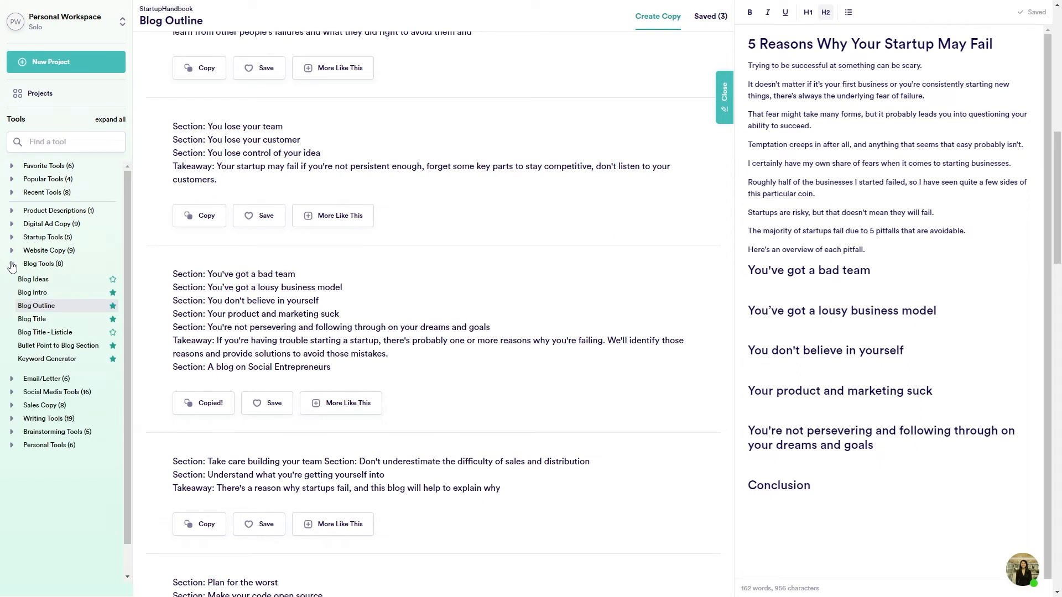
pyautogui.click(40, 352)
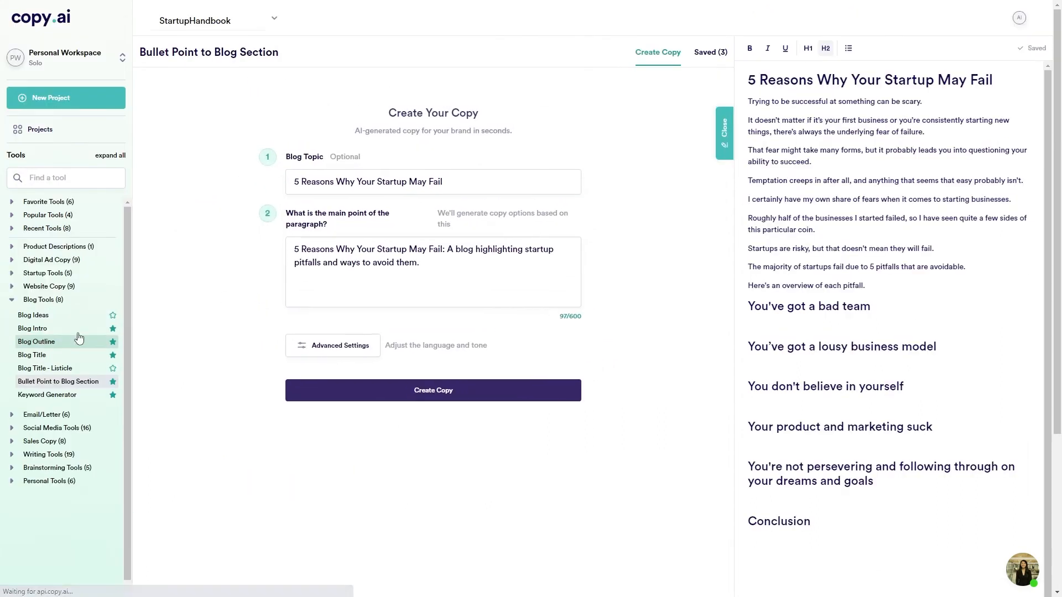
pyautogui.click(314, 186)
pyautogui.moveTo(426, 267); pyautogui.dragTo(290, 260)
pyautogui.hotkey('ctrl', 'v')
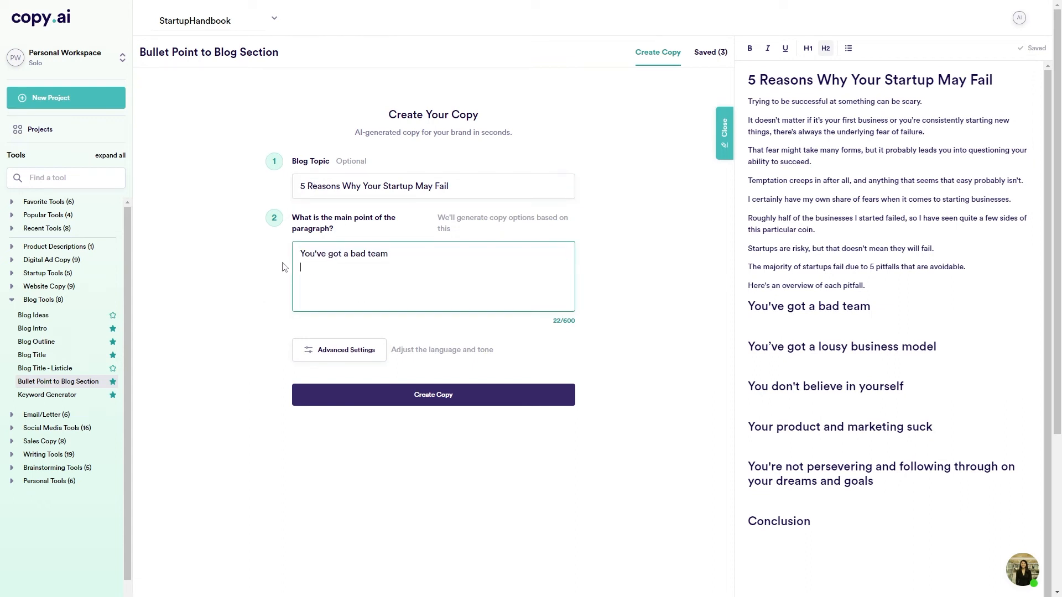
pyautogui.click(240, 279)
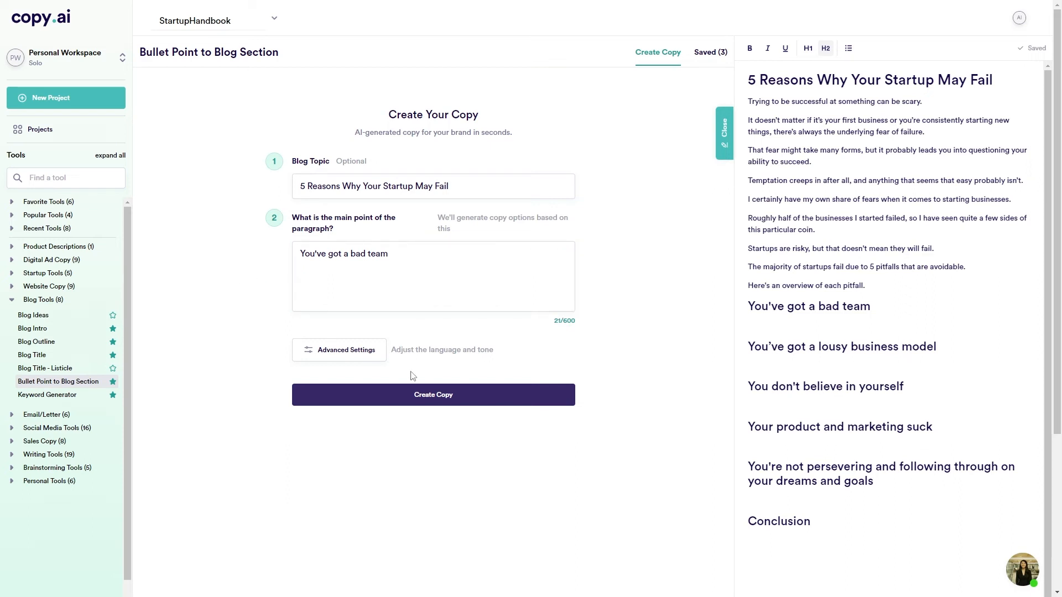
pyautogui.click(454, 396)
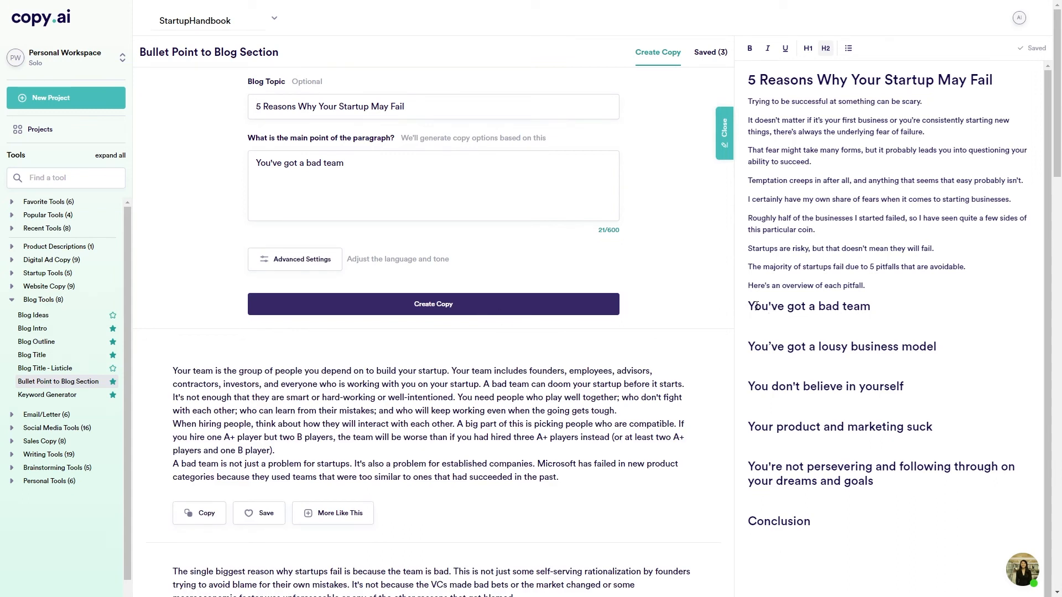
# Copy the first generated result, beginning "Your team is the group of people", into the draft beneath the "You've got a bad team" heading.
pyautogui.scroll(-3, 230, 387)
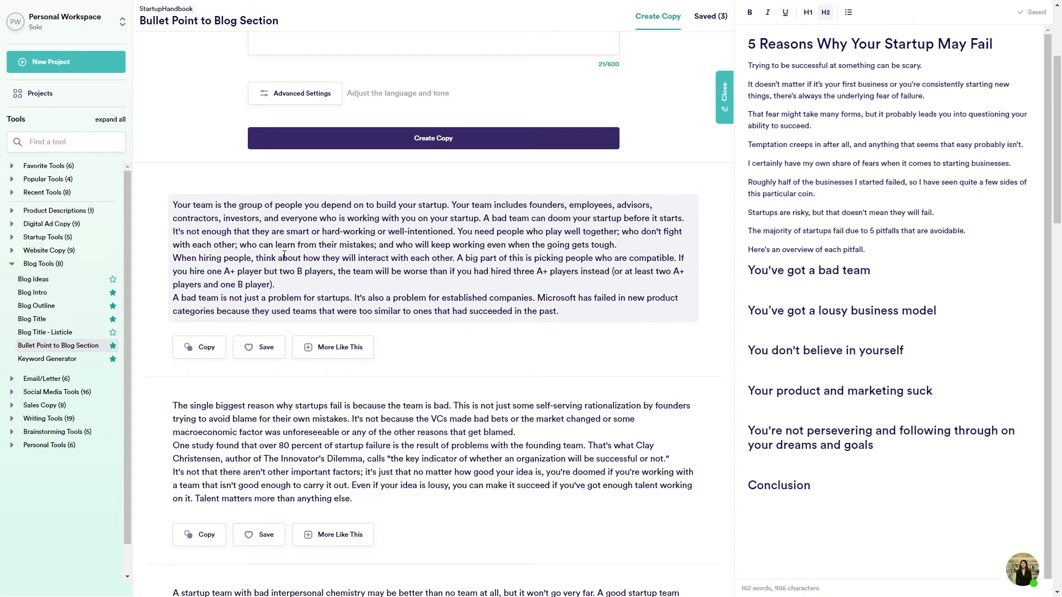
pyautogui.click(198, 350)
pyautogui.click(866, 289)
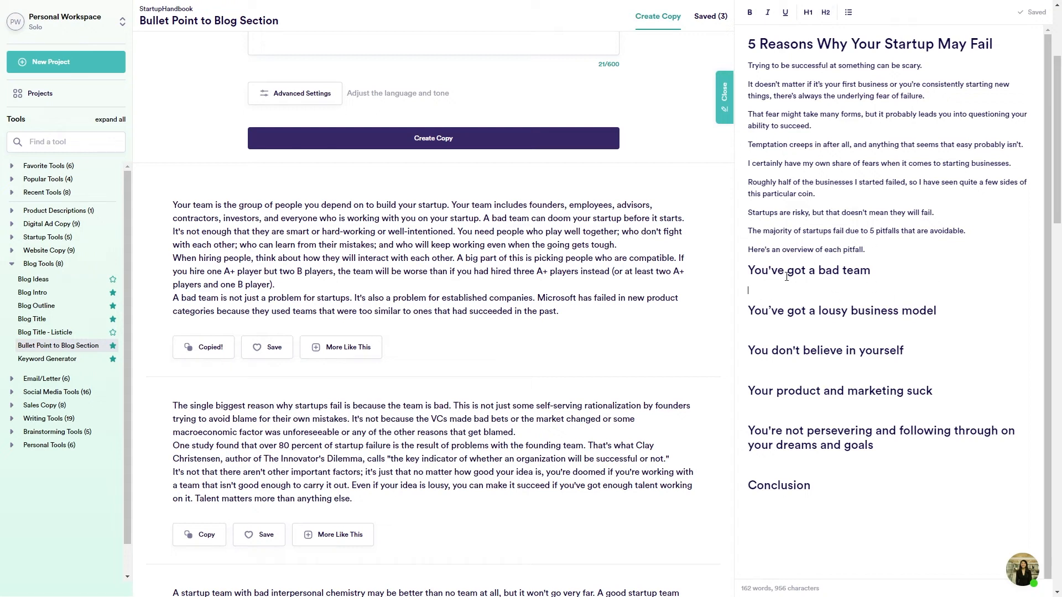
pyautogui.hotkey('ctrl', 'v')
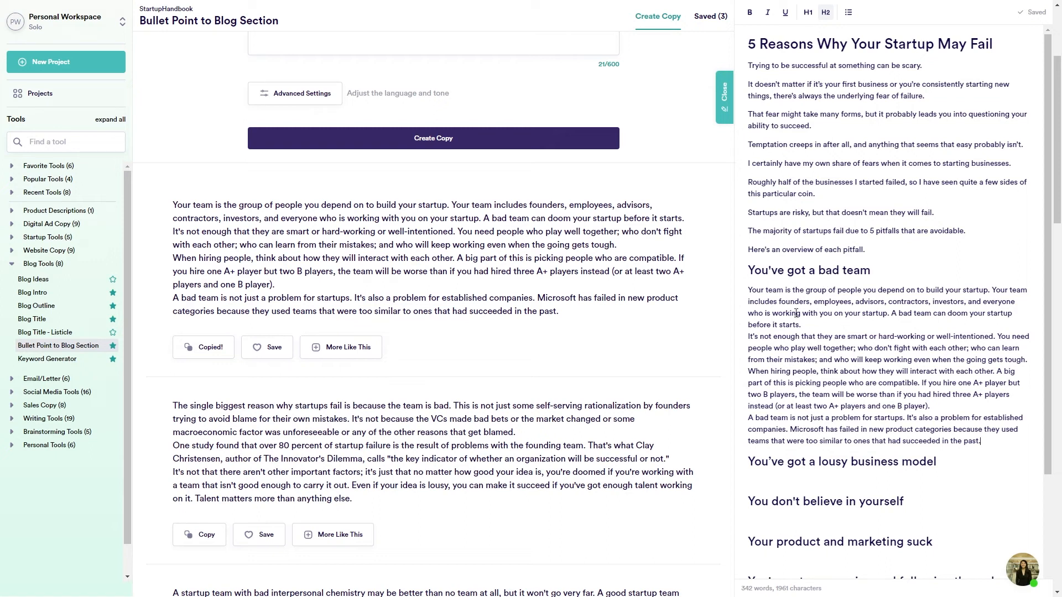
# Replace the paragraph's main point with the draft heading "You've got a lousy business model" and generate copy for it.
pyautogui.scroll(-3, 797, 313)
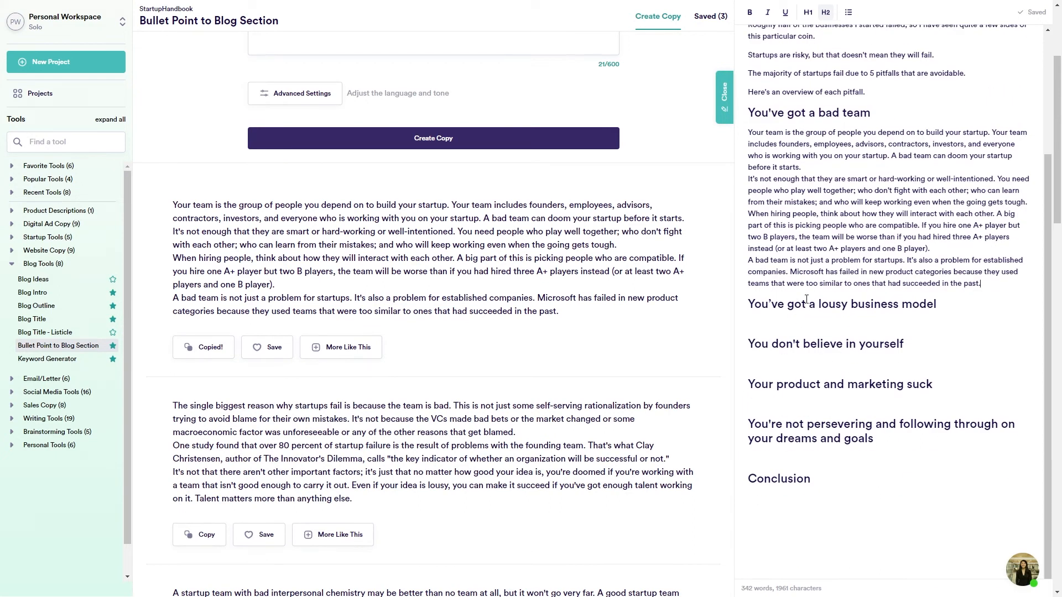
pyautogui.scroll(2, 806, 299)
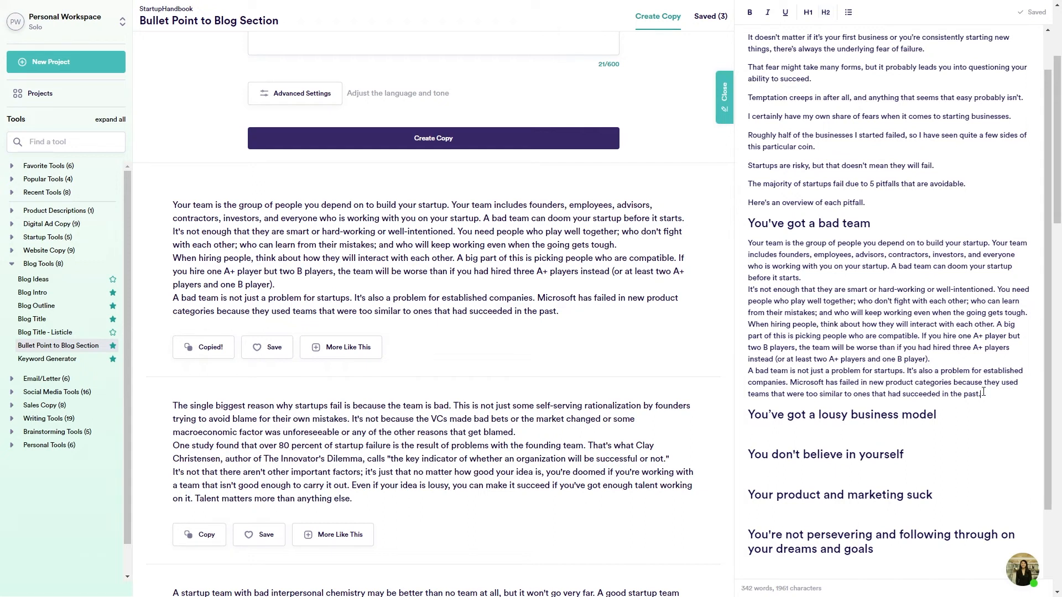
pyautogui.tripleClick(856, 414)
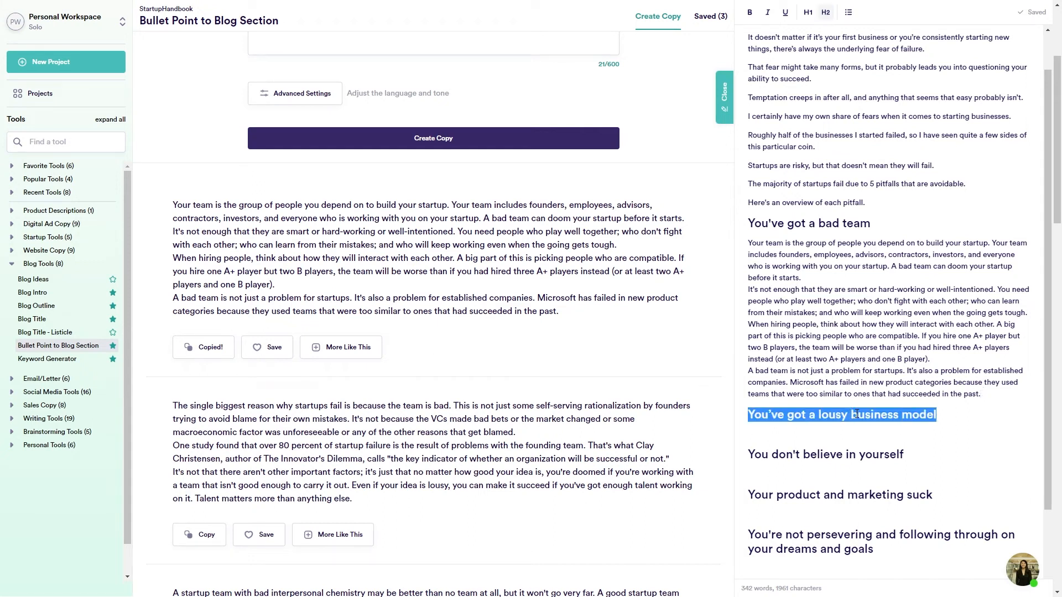
pyautogui.hotkey('ctrl', 'c')
pyautogui.scroll(3, 316, 208)
pyautogui.click(337, 200)
pyautogui.hotkey('ctrl', 'a')
pyautogui.hotkey('ctrl', 'v')
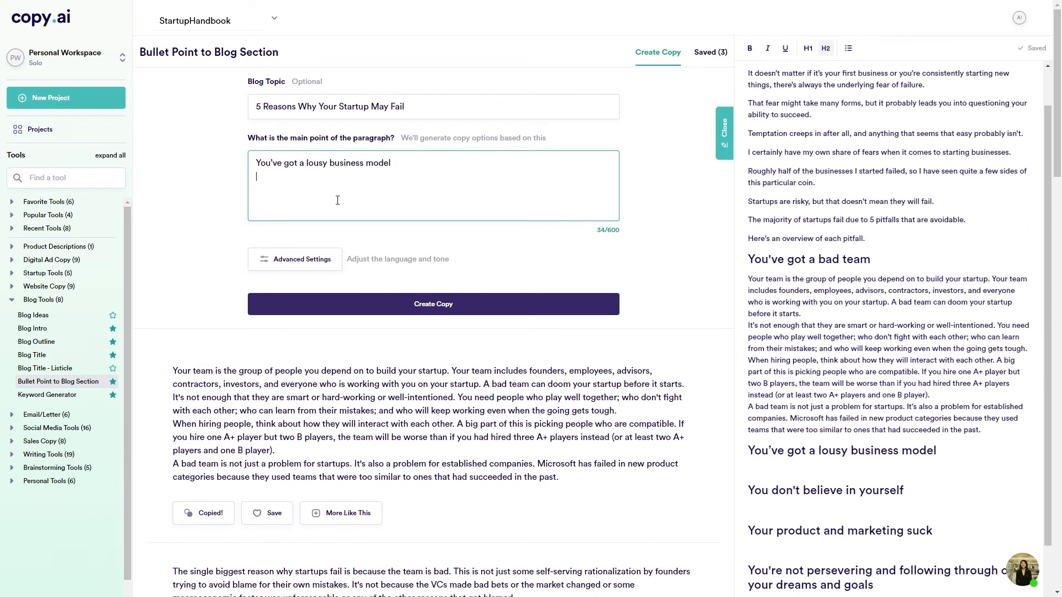
pyautogui.click(431, 305)
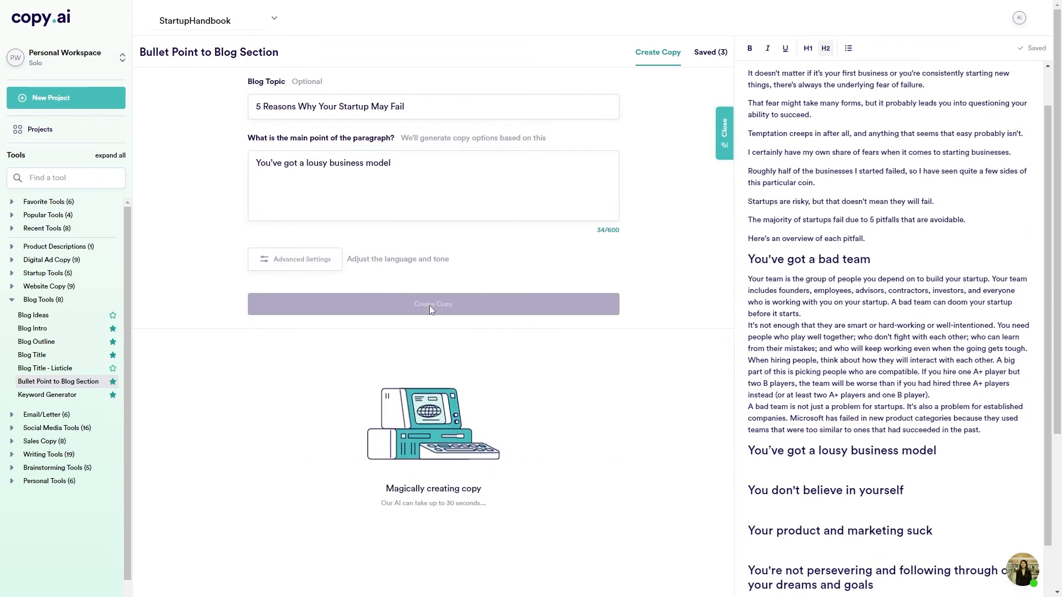
# Copy the first generated result, from "Starting a new business is risky" through "something customers already do .", beneath the "You've got a lousy business model" heading.
pyautogui.scroll(-2, 765, 323)
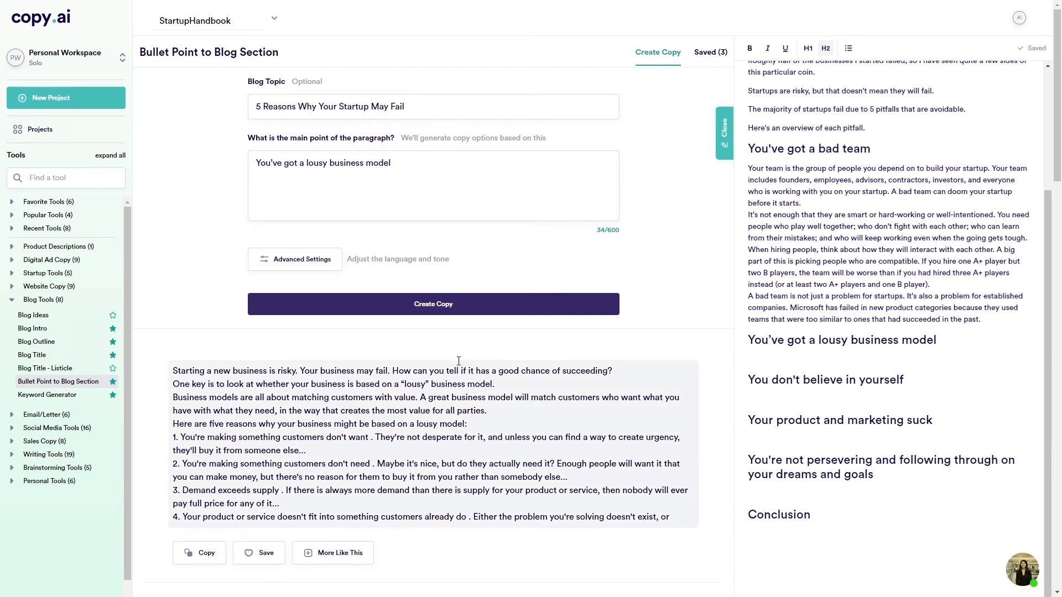
pyautogui.scroll(-2, 458, 361)
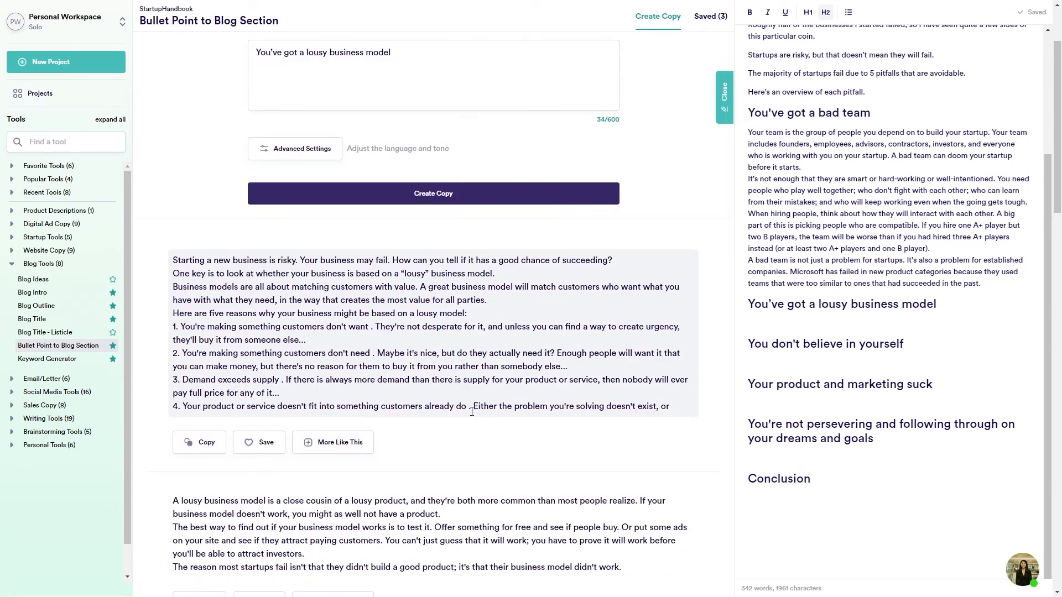
pyautogui.moveTo(471, 410); pyautogui.dragTo(163, 256)
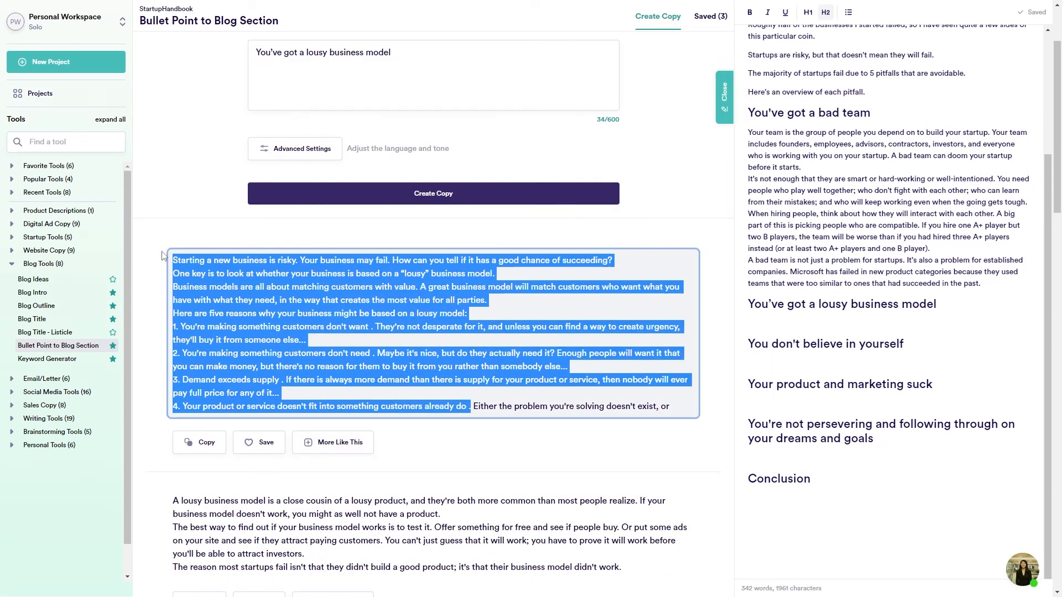
pyautogui.hotkey('ctrl', 'c')
pyautogui.click(791, 322)
pyautogui.hotkey('ctrl', 'v')
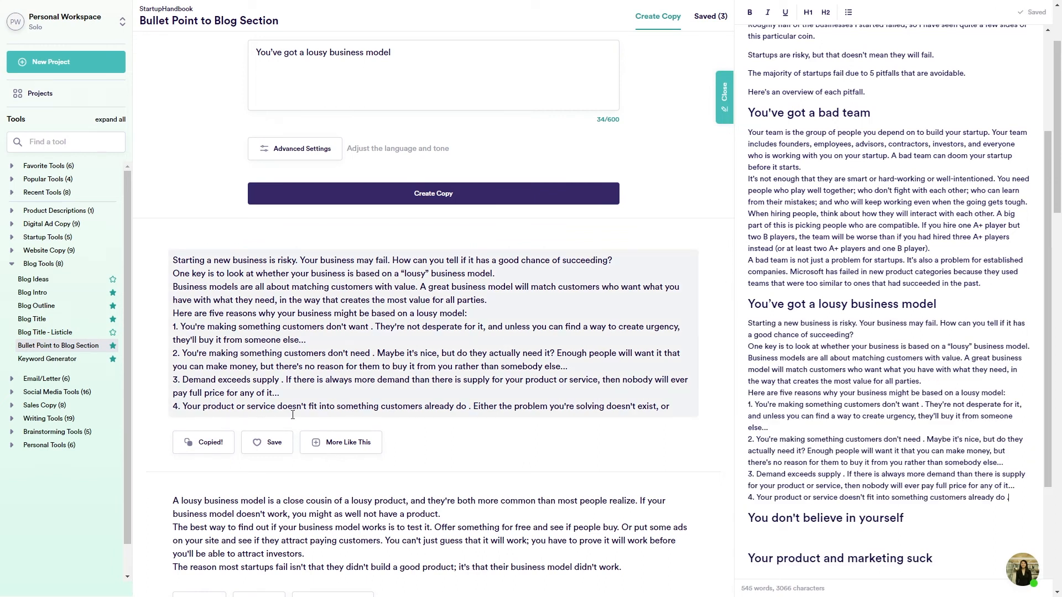
# Remove the stray space before the final period of point 4 in the draft's "You've got a lousy business model" section.
pyautogui.moveTo(184, 407); pyautogui.dragTo(474, 405)
pyautogui.click(468, 407)
pyautogui.click(678, 410)
pyautogui.click(486, 437)
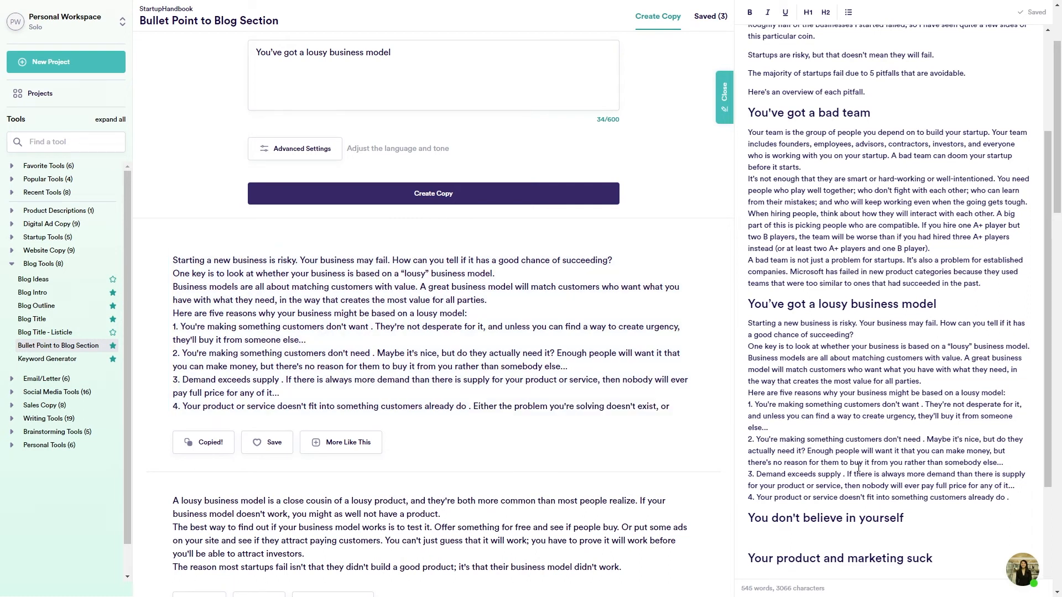
pyautogui.click(1005, 503)
pyautogui.press('BackSpace')
# Replace the paragraph's main point with the draft heading "You don't believe in yourself" and generate copy for it.
pyautogui.scroll(-3, 764, 292)
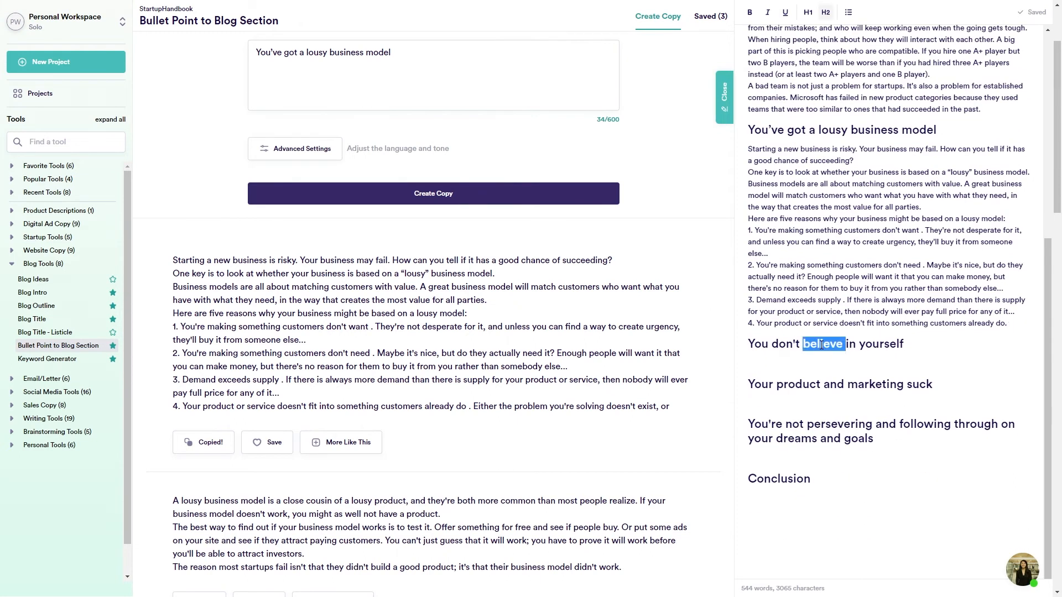
pyautogui.tripleClick(821, 351)
pyautogui.click(369, 86)
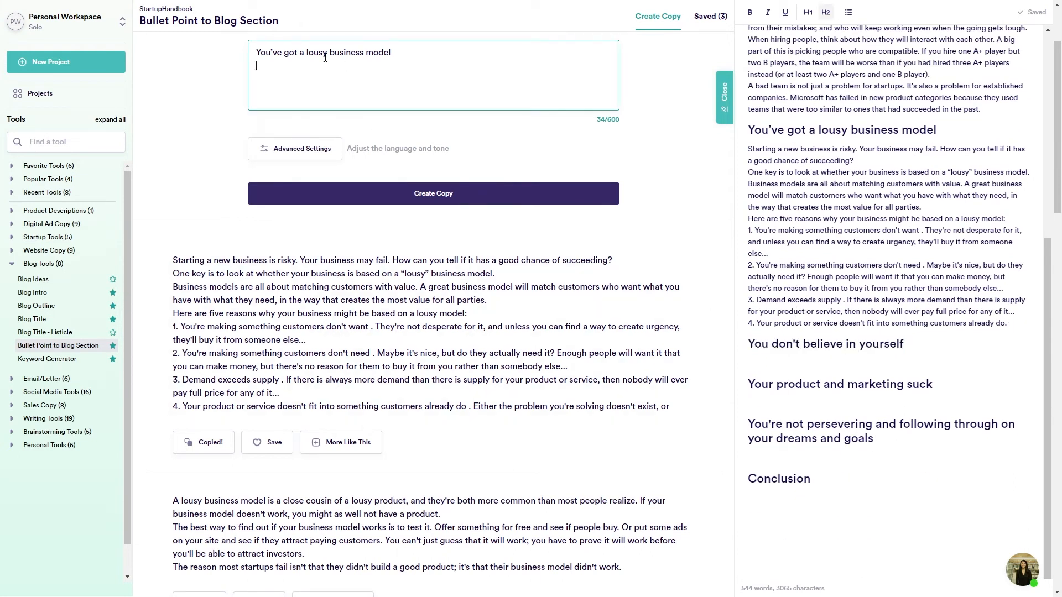
pyautogui.hotkey('ctrl', 'a')
pyautogui.hotkey('ctrl', 'v')
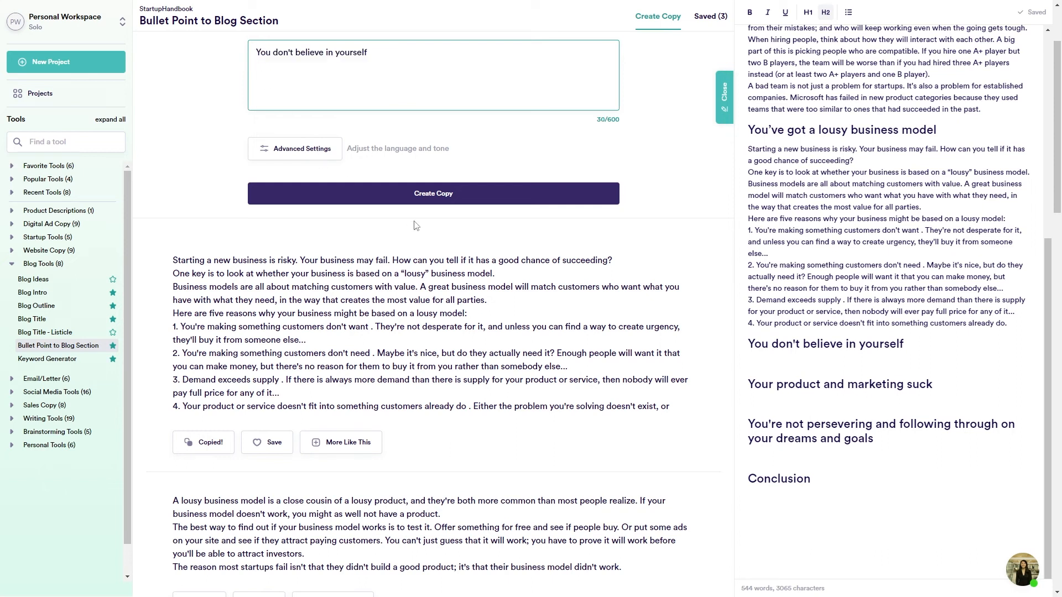
pyautogui.click(427, 195)
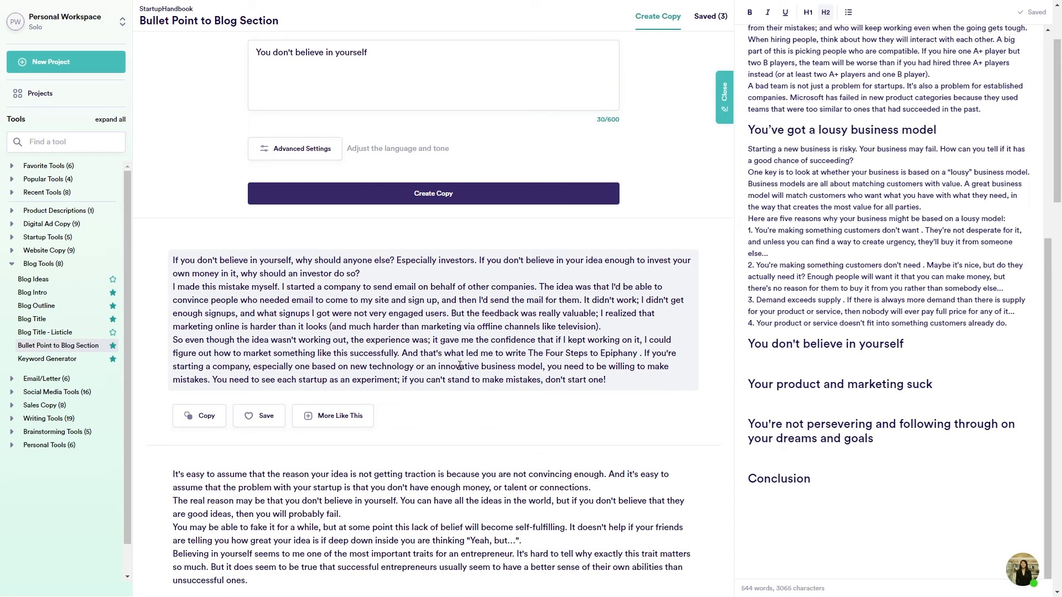
# Delete the "The Four Steps to Epiphany" sentence from the first result and copy the remaining text beneath the "You don't believe in yourself" heading.
pyautogui.moveTo(400, 354); pyautogui.dragTo(643, 354)
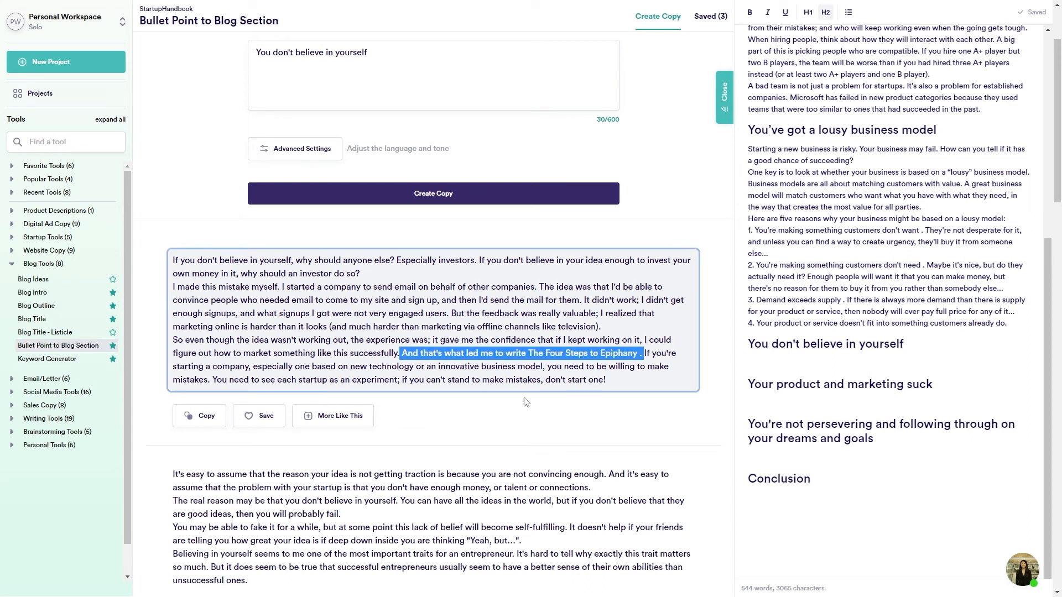
pyautogui.press('BackSpace')
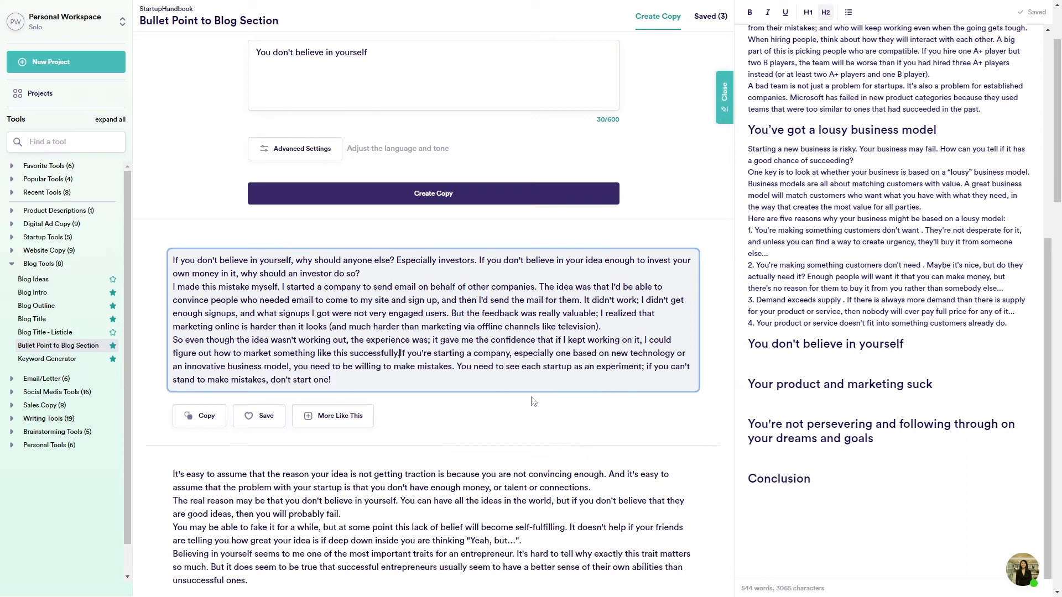
pyautogui.moveTo(370, 381); pyautogui.dragTo(167, 264)
pyautogui.click(201, 416)
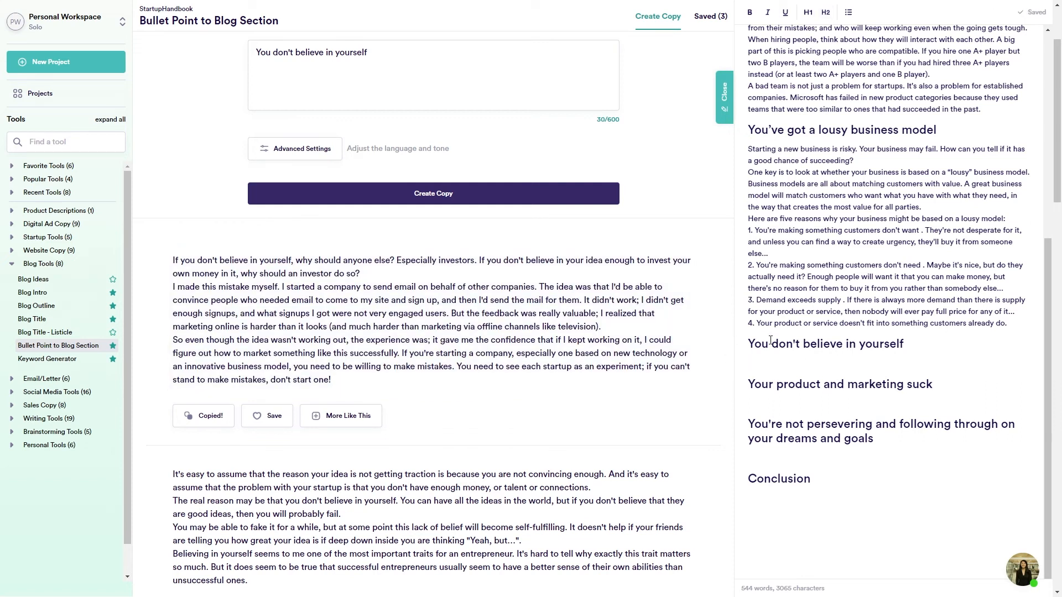
pyautogui.hotkey('ctrl', 'v')
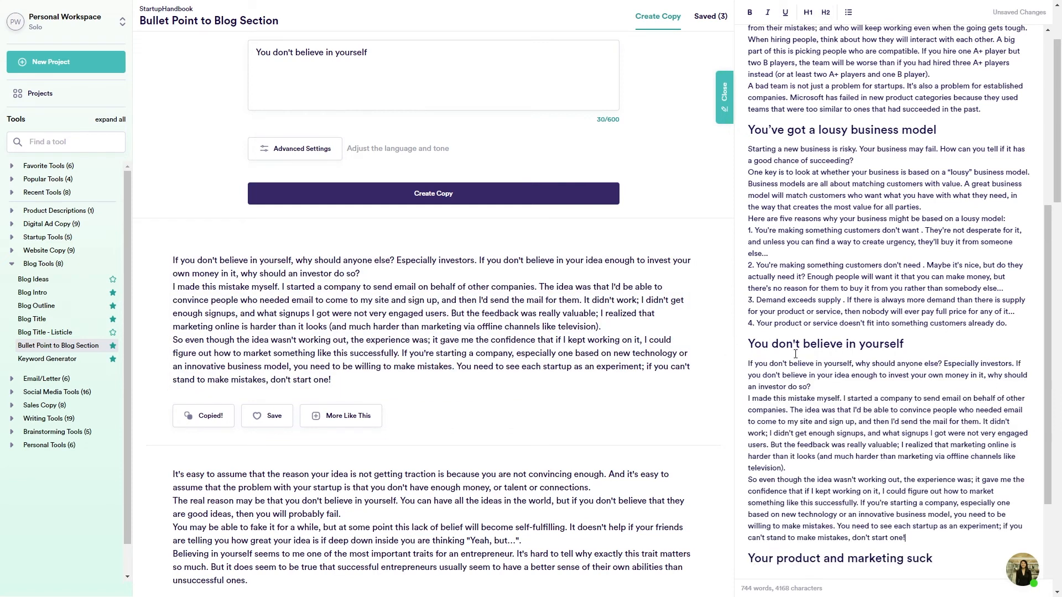
# Replace the paragraph's main point with the draft heading "Your product and marketing suck" and generate copy for it.
pyautogui.scroll(-3, 776, 364)
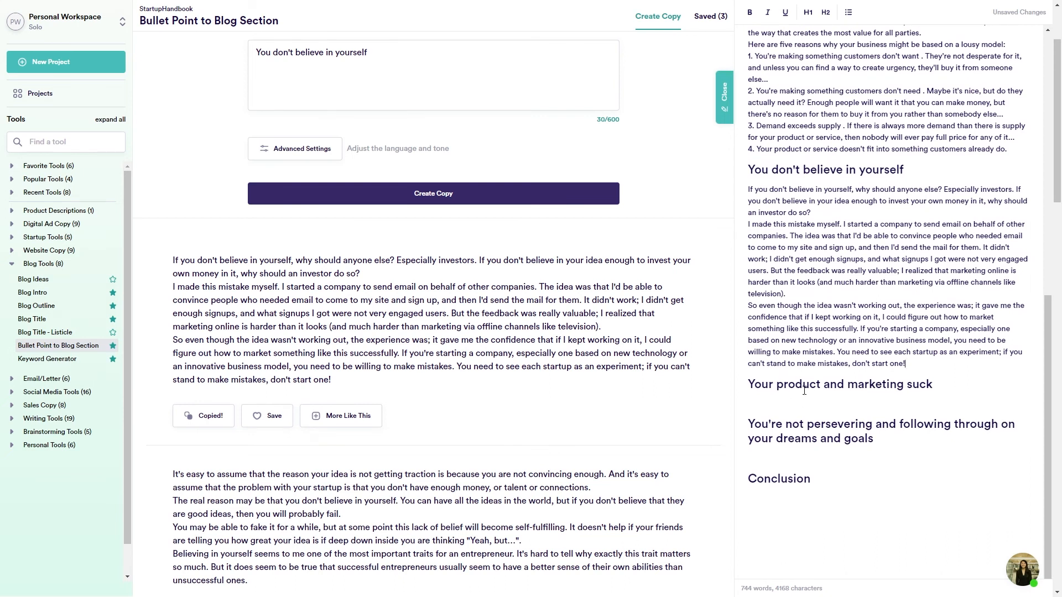
pyautogui.tripleClick(804, 390)
pyautogui.hotkey('ctrl', 'c')
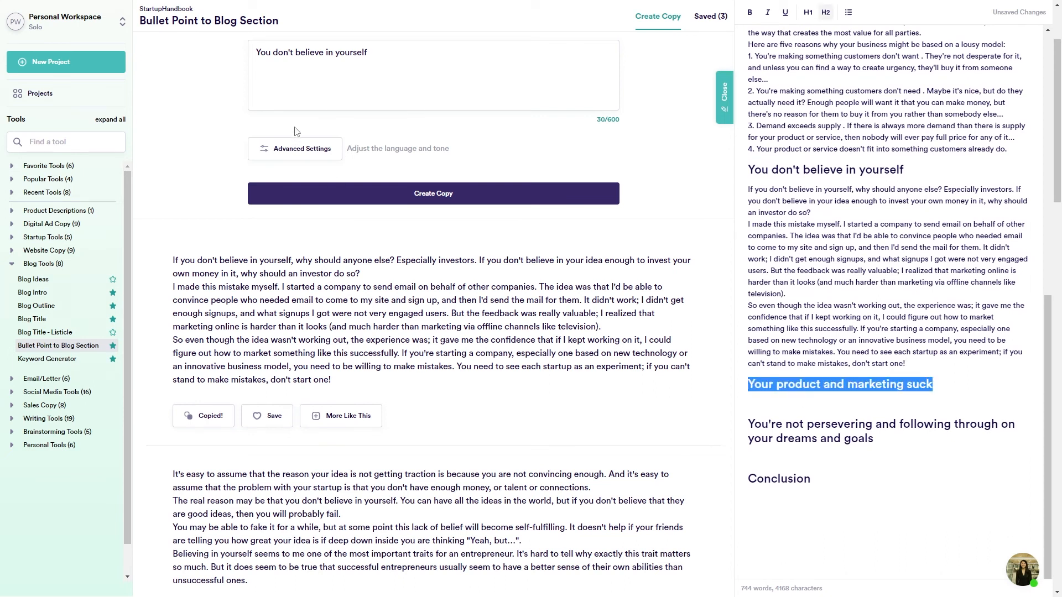
pyautogui.click(294, 53)
pyautogui.tripleClick(294, 53)
pyautogui.hotkey('ctrl', 'v')
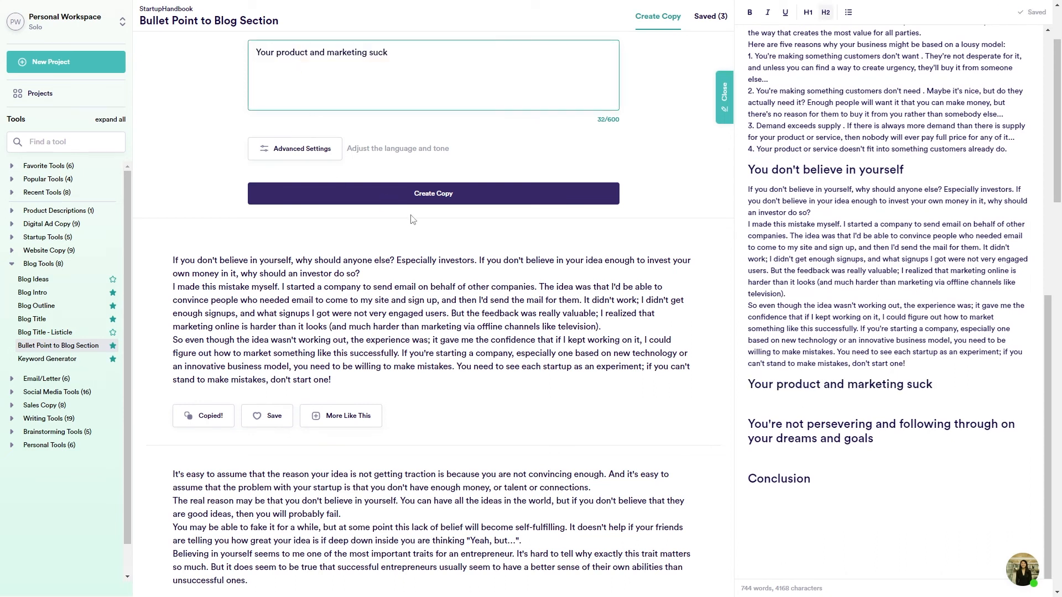
pyautogui.click(421, 194)
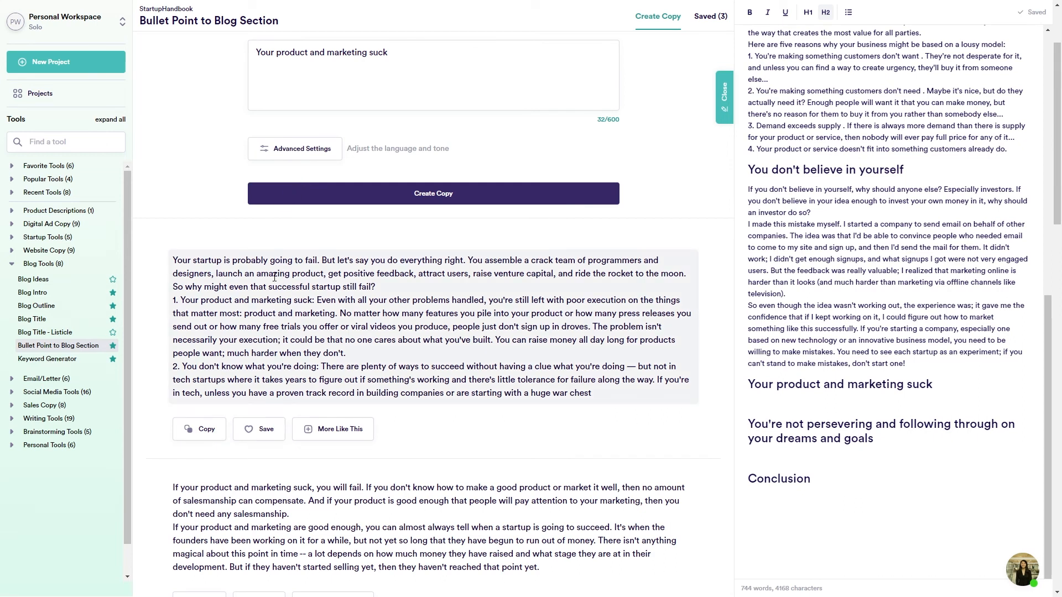
# Copy the second result, beginning "If your product and marketing suck, you will fail", beneath the "Your product and marketing suck" heading.
pyautogui.scroll(-2, 269, 272)
pyautogui.scroll(-5, 262, 226)
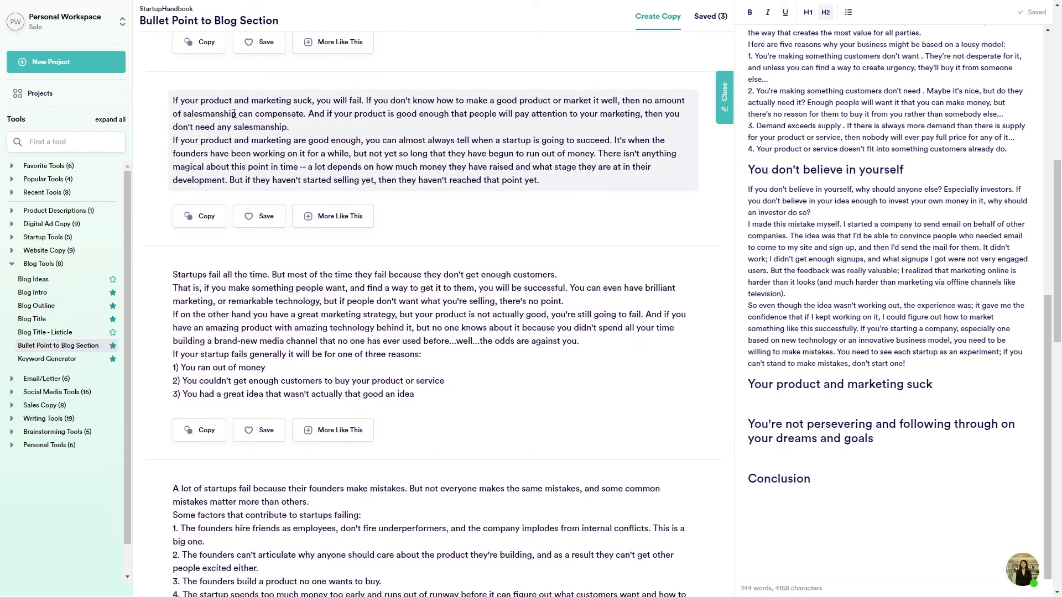
pyautogui.tripleClick(319, 152)
pyautogui.click(349, 203)
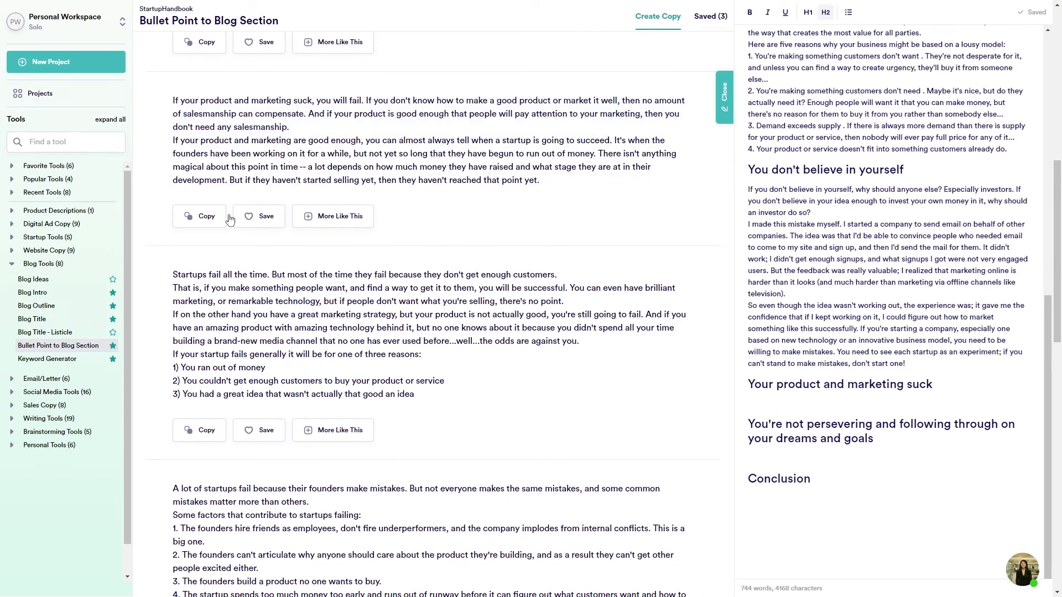
pyautogui.click(202, 216)
pyautogui.click(825, 394)
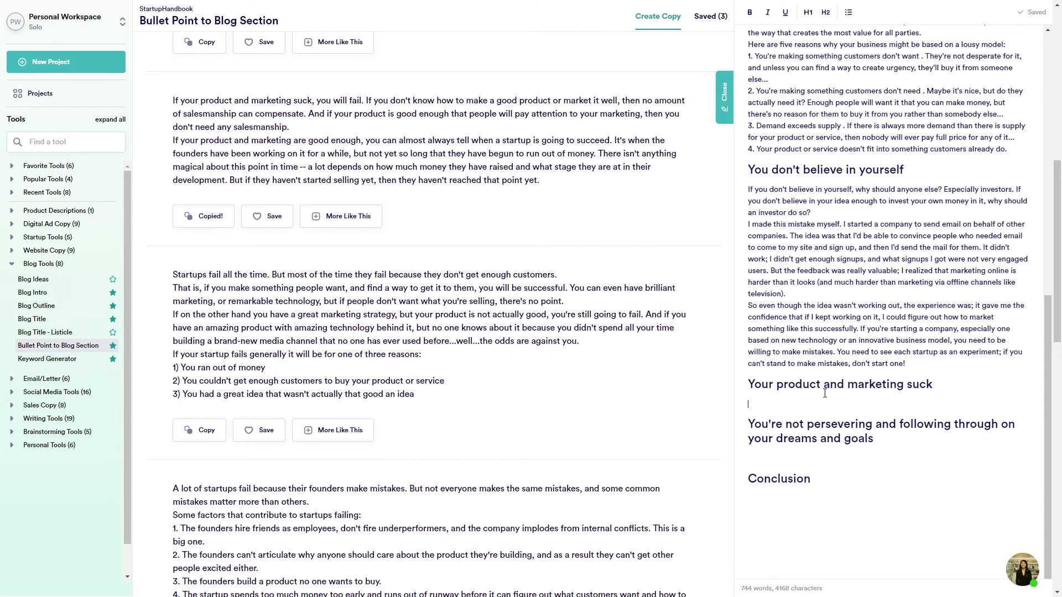
pyautogui.hotkey('ctrl', 'v')
pyautogui.press('BackSpace')
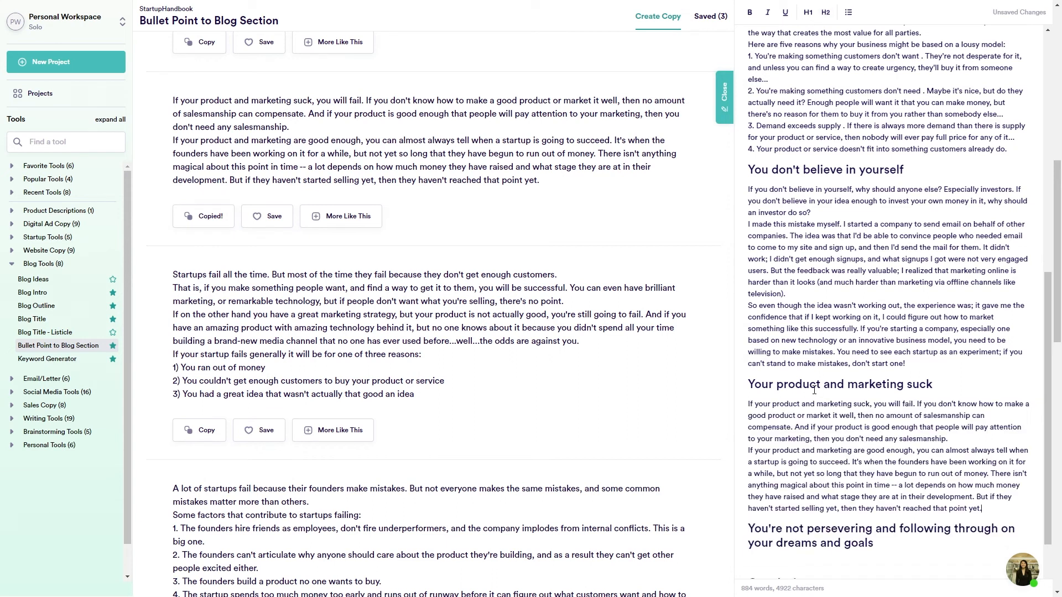
# Replace the main point with the heading "You're not persevering and following through on your dreams and goals" and generate copy for it.
pyautogui.scroll(-2, 830, 383)
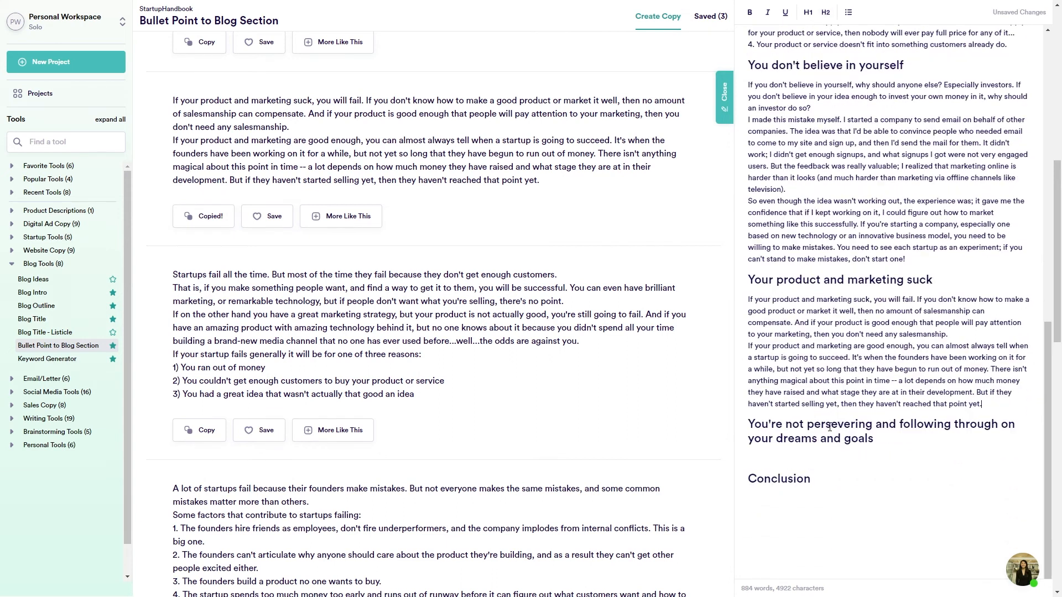
pyautogui.tripleClick(788, 432)
pyautogui.scroll(10, 354, 221)
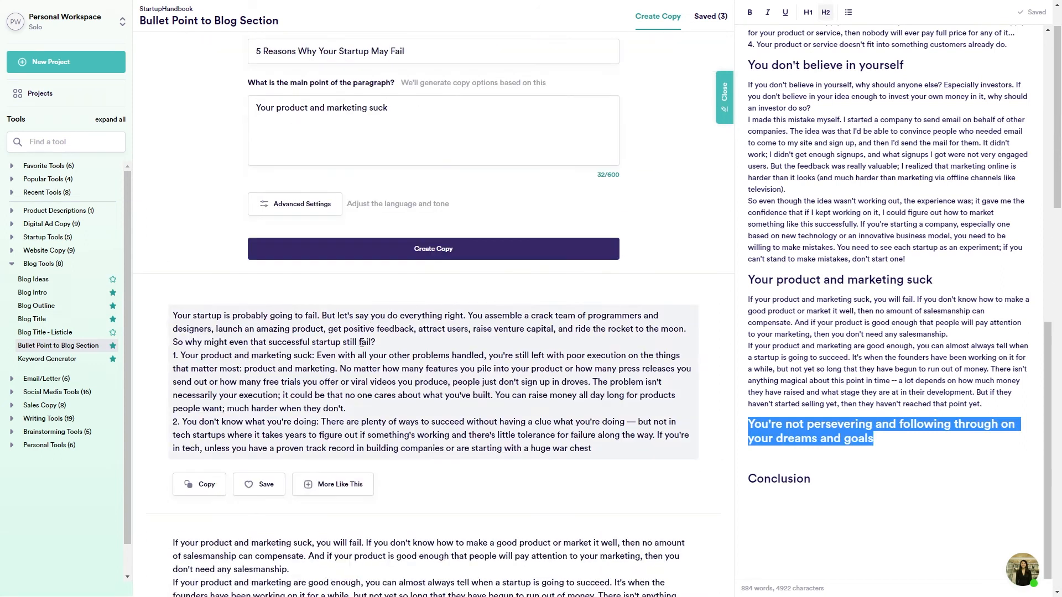
pyautogui.click(350, 184)
pyautogui.hotkey('ctrl', 'a')
pyautogui.hotkey('ctrl', 'v')
pyautogui.click(410, 303)
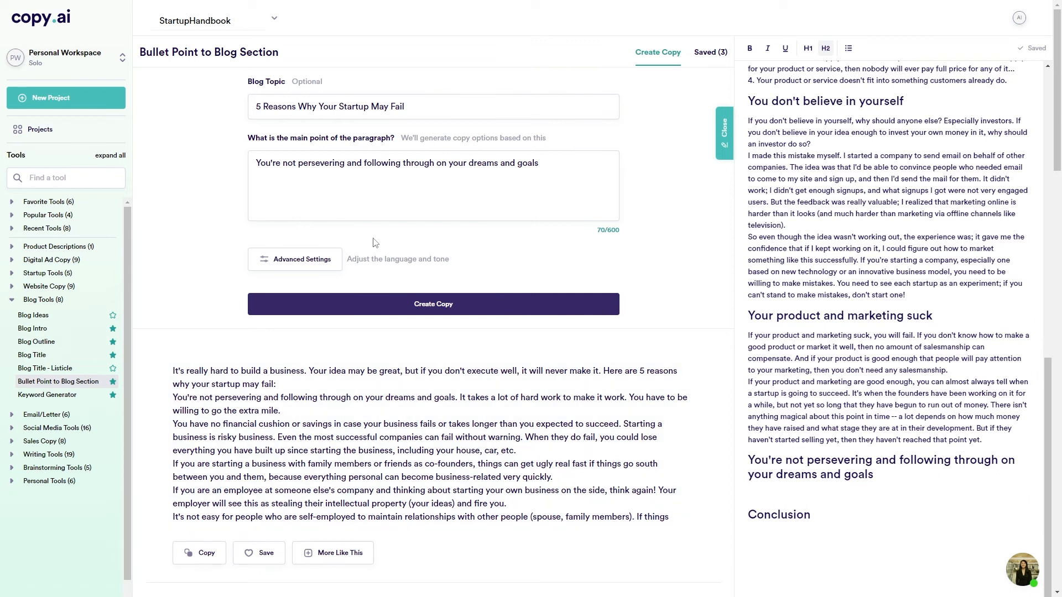
# Copy the second result, beginning "Having a dream and working hard to achieve it", beneath the draft's "You're not persevering" heading.
pyautogui.scroll(-3, 185, 204)
pyautogui.scroll(-4, 185, 203)
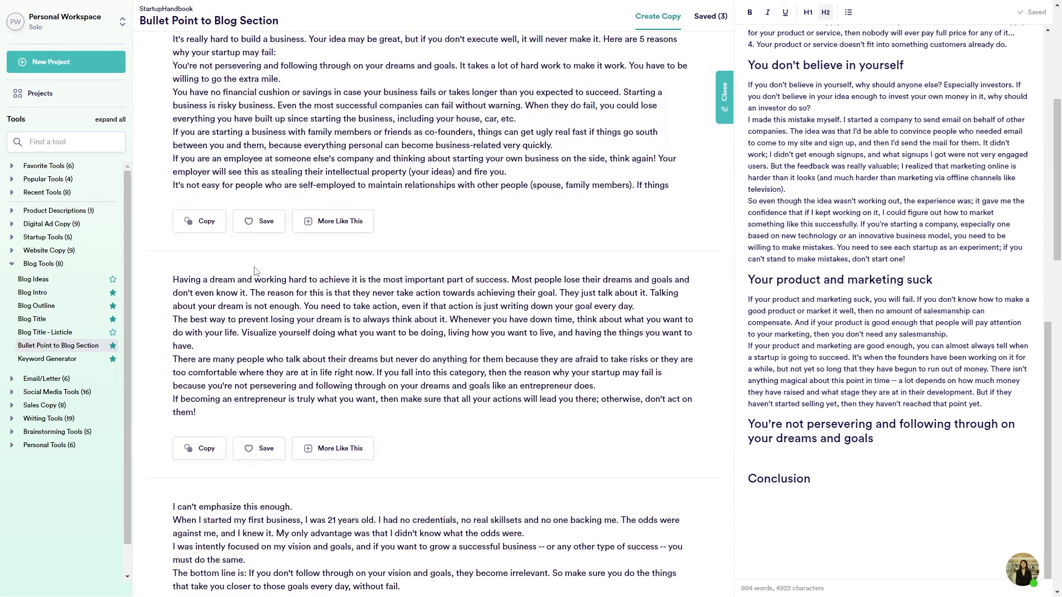
pyautogui.scroll(-1, 256, 271)
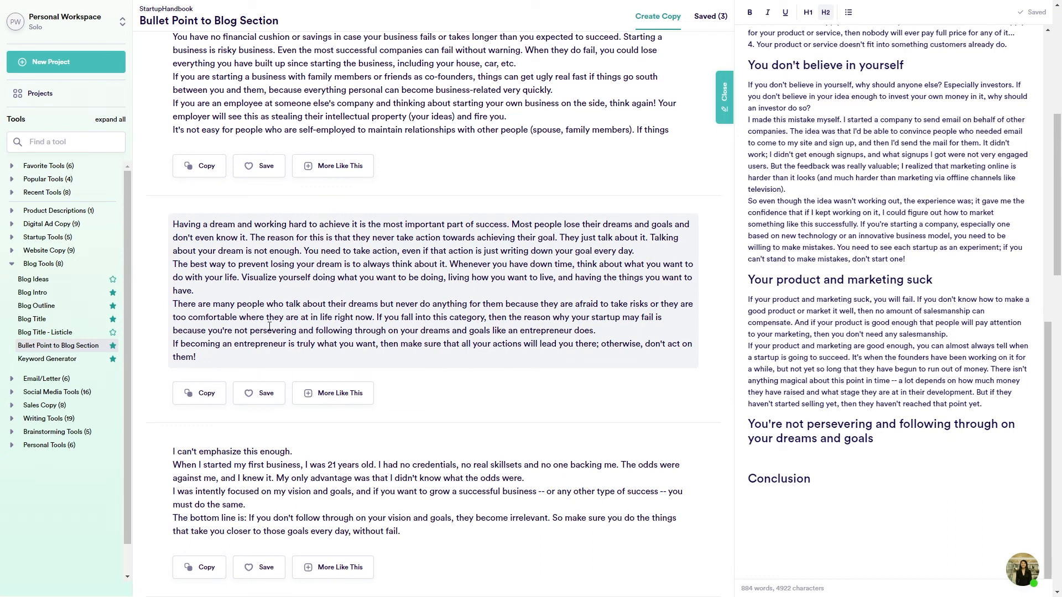
pyautogui.click(200, 394)
pyautogui.click(763, 454)
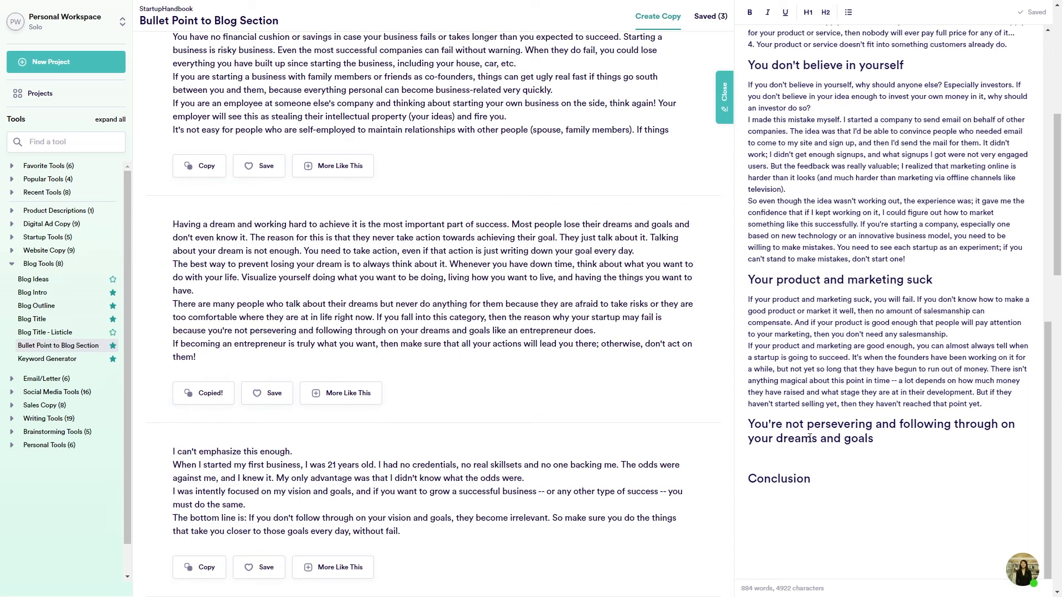
pyautogui.hotkey('ctrl', 'v')
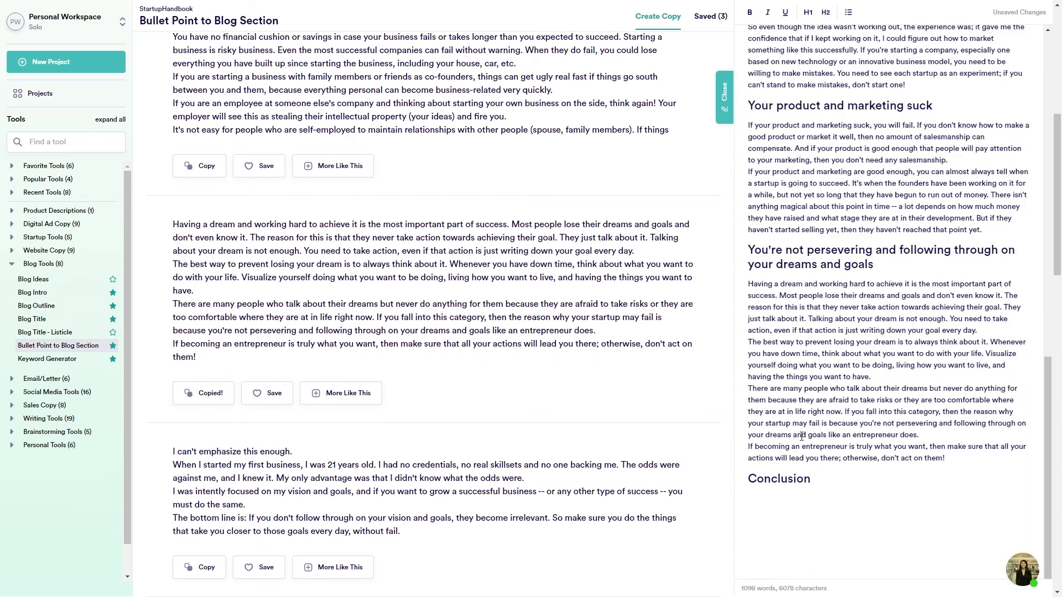
# Review the draft, then replace the paragraph's main point with the heading "Conclusion" and generate copy for it.
pyautogui.scroll(15, 798, 434)
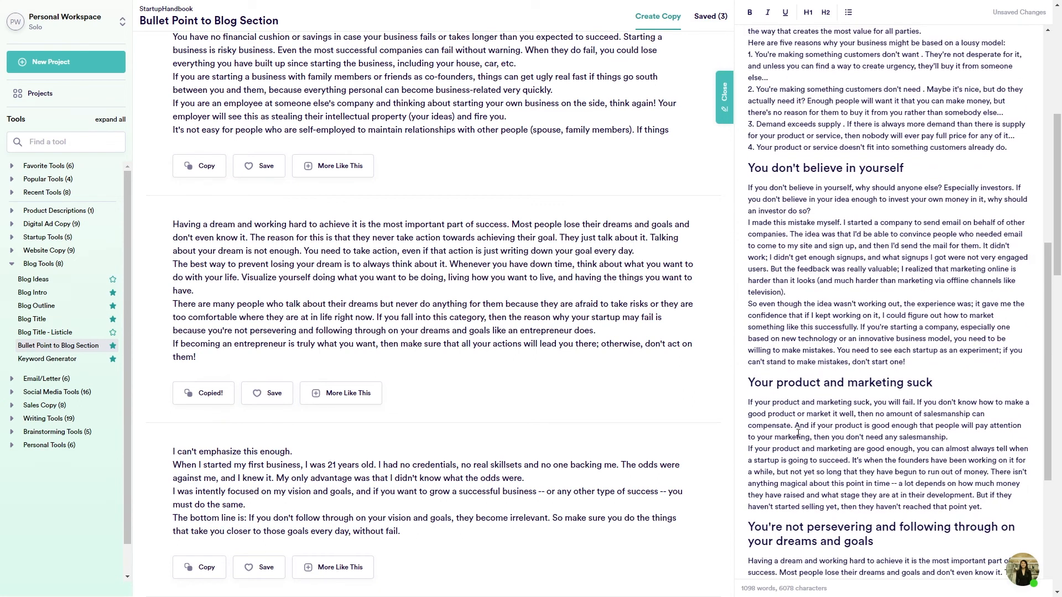
pyautogui.scroll(-10, 798, 434)
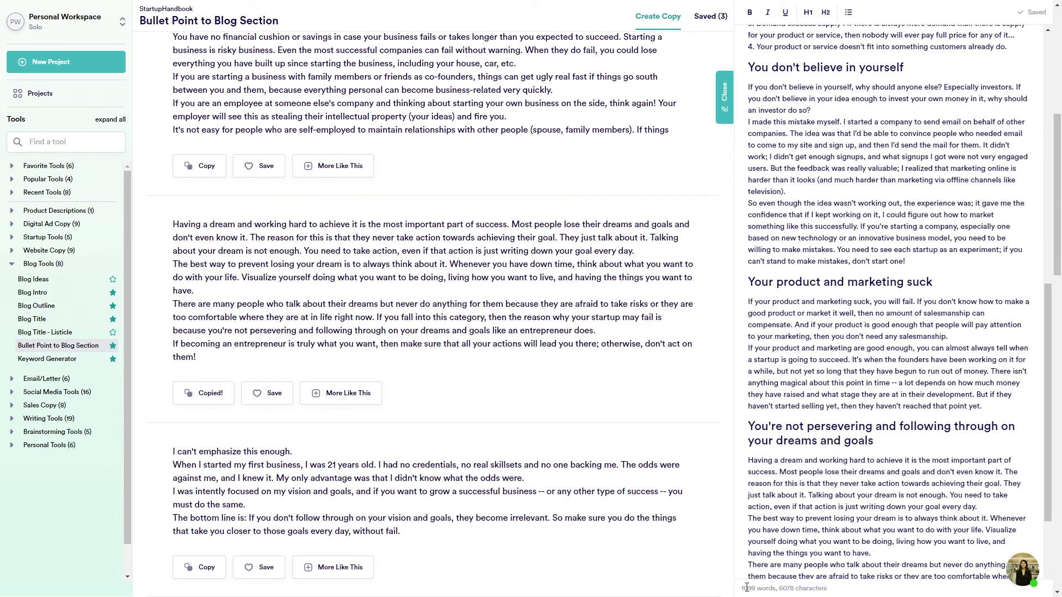
pyautogui.scroll(-3, 810, 409)
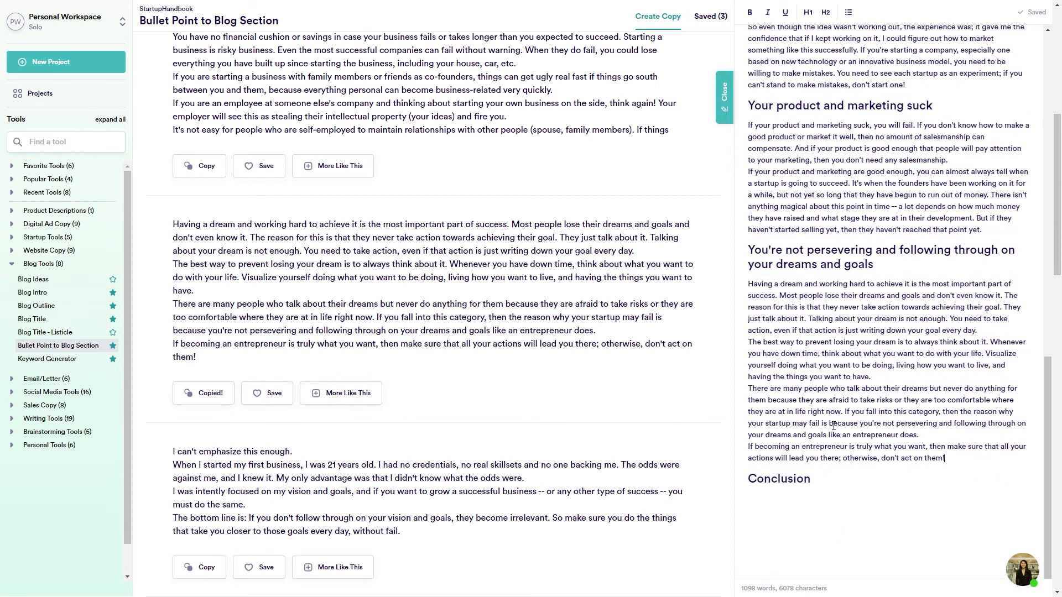
pyautogui.doubleClick(778, 484)
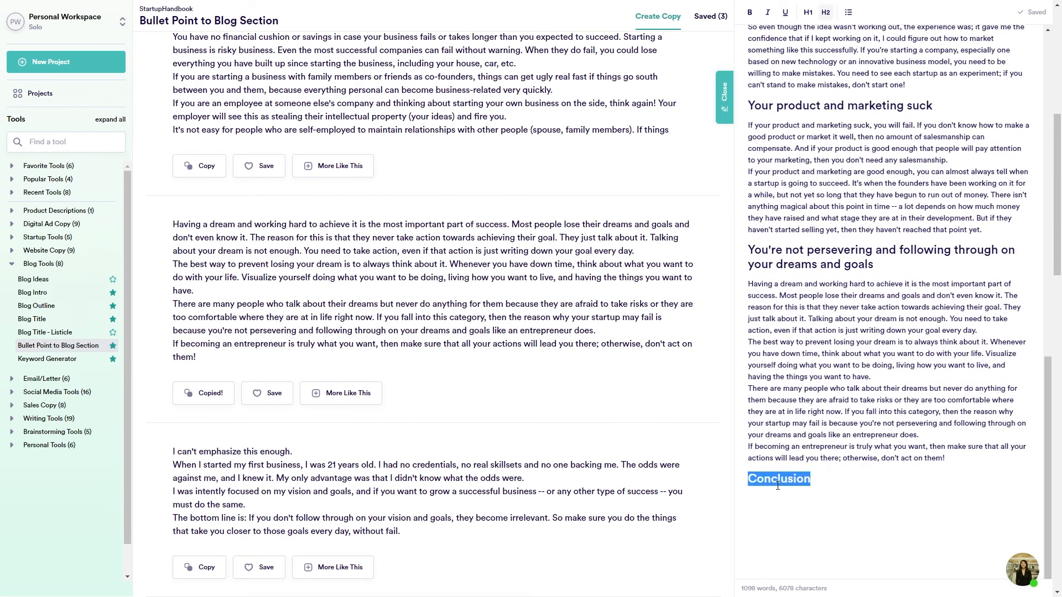
pyautogui.scroll(8, 367, 195)
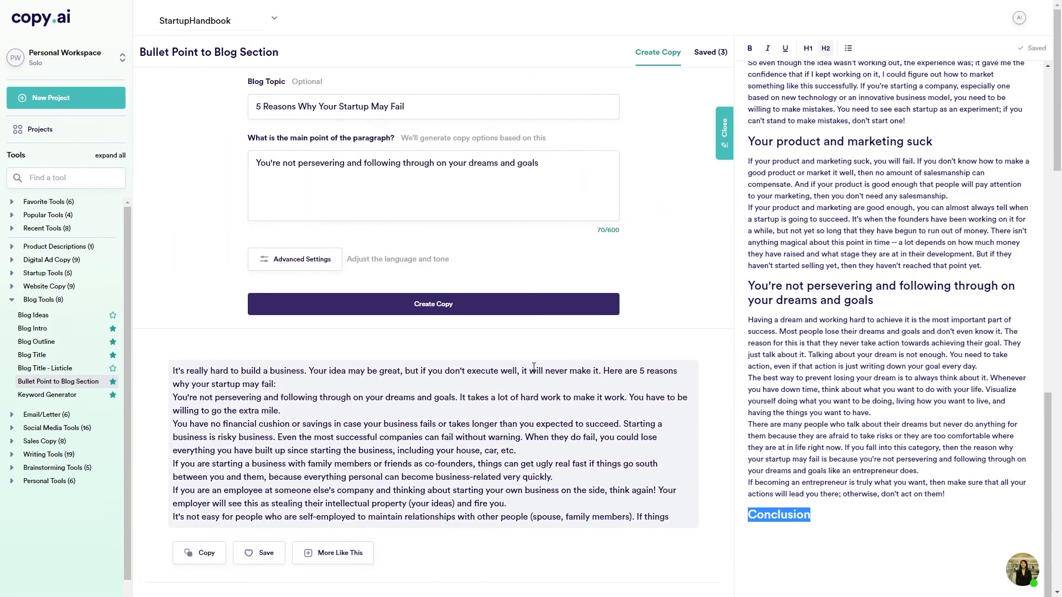
pyautogui.click(345, 180)
pyautogui.hotkey('ctrl', 'a')
pyautogui.hotkey('ctrl', 'v')
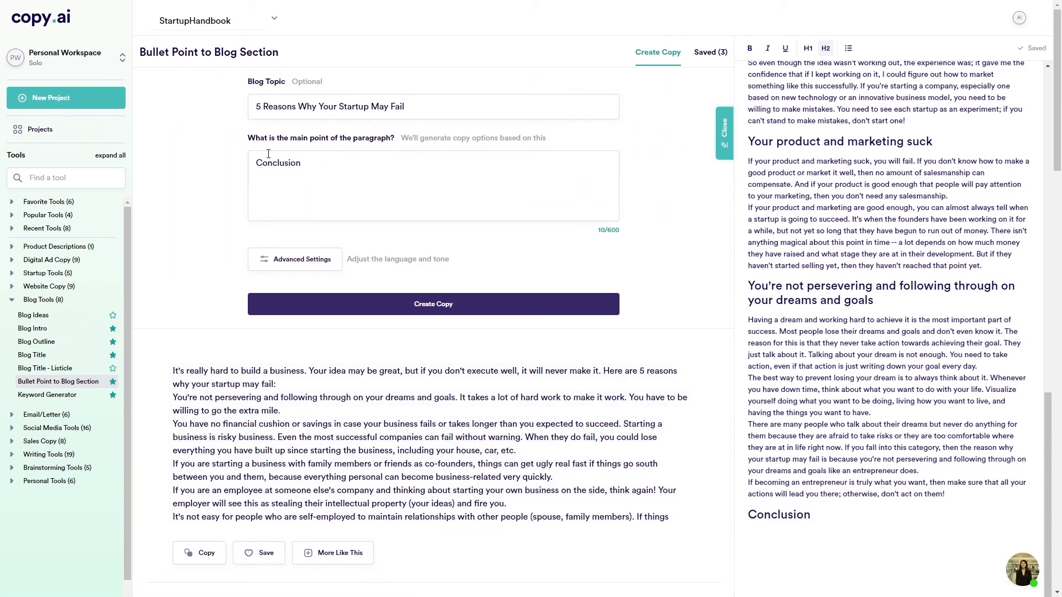
pyautogui.moveTo(303, 143); pyautogui.dragTo(384, 143)
pyautogui.click(394, 203)
pyautogui.click(447, 309)
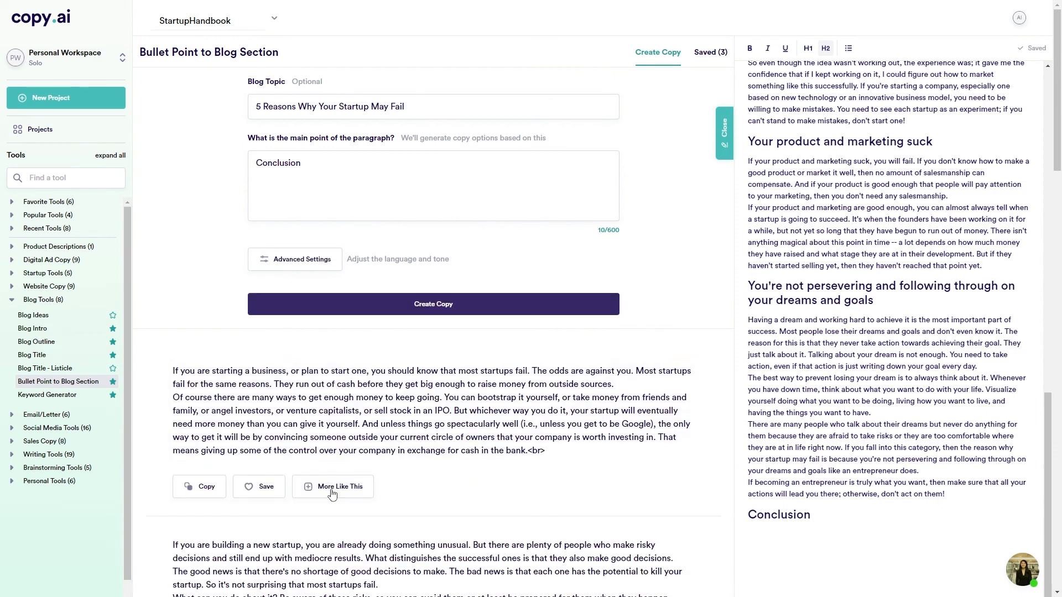
# Copy the second result, beginning "If you are building a new startup", beneath the draft's "Conclusion" heading.
pyautogui.scroll(-4, 181, 354)
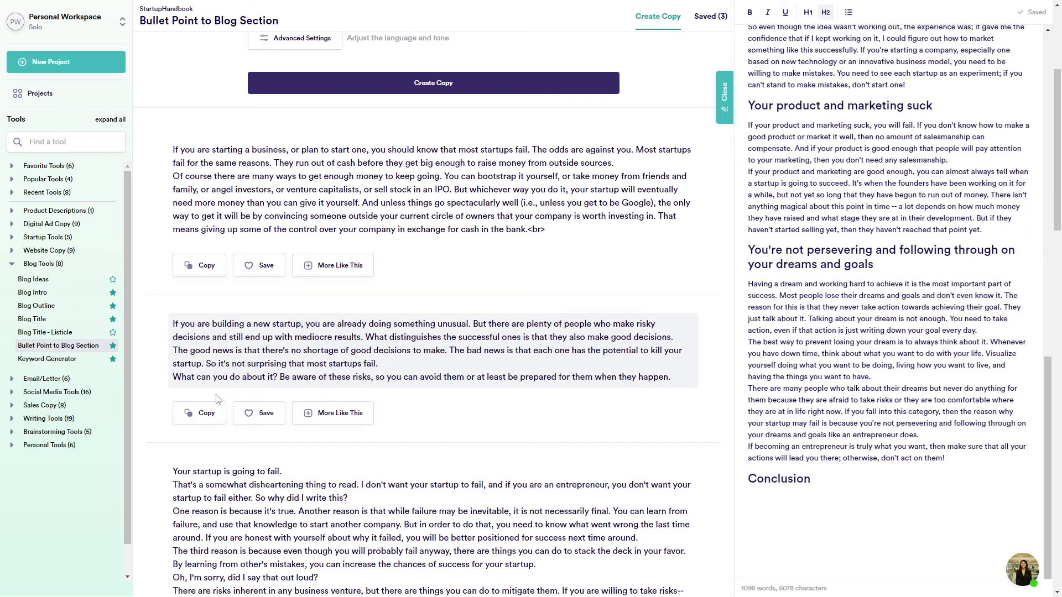
pyautogui.click(194, 414)
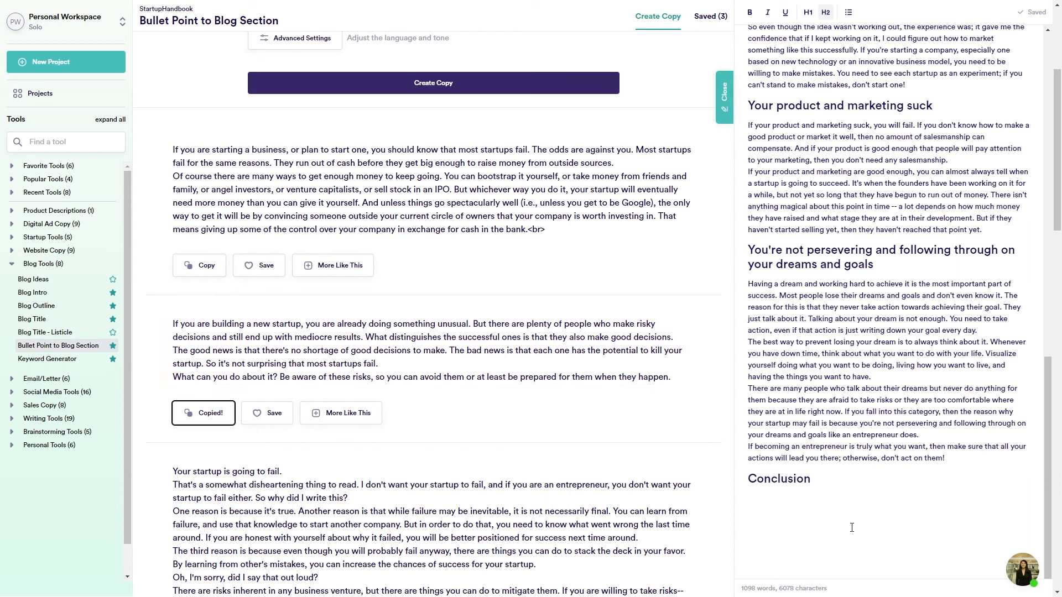
pyautogui.click(819, 479)
pyautogui.press('Return')
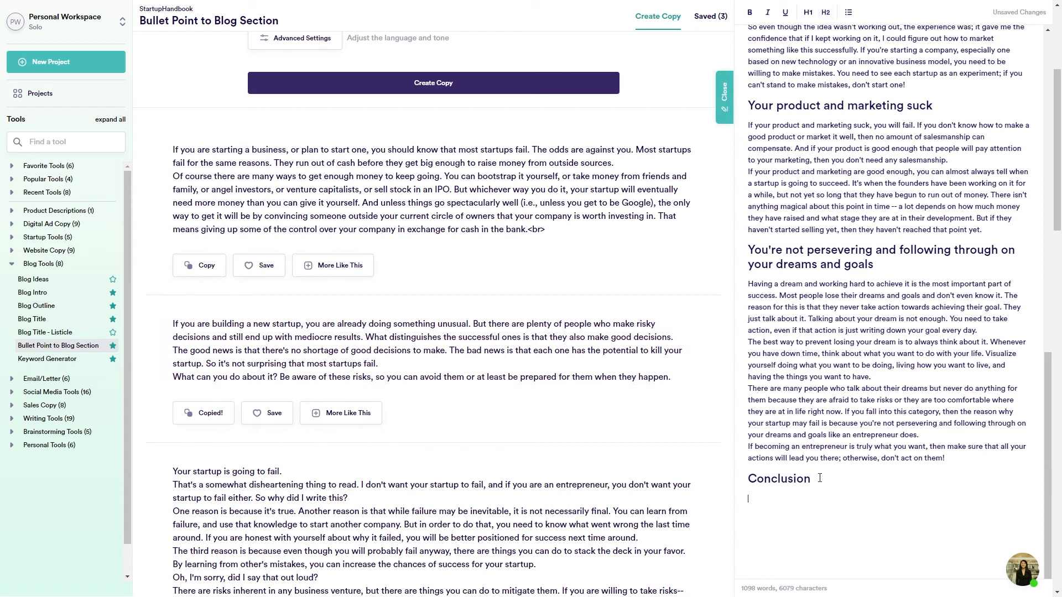
pyautogui.hotkey('ctrl', 'v')
pyautogui.scroll(-2, 813, 480)
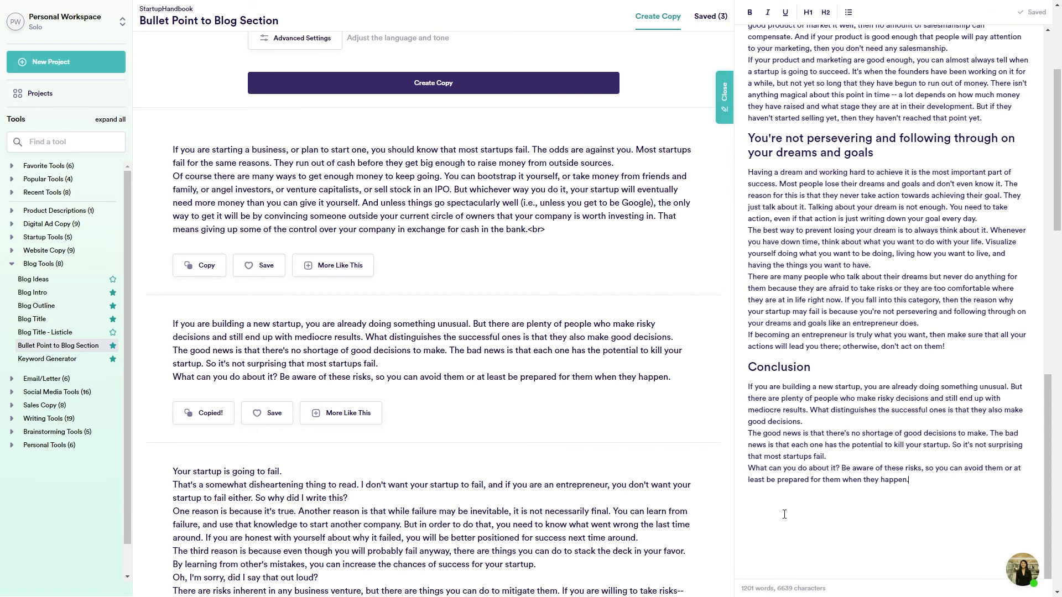
# Return to the beginning of the blog draft and select its entire text to look it over.
pyautogui.scroll(20, 785, 514)
pyautogui.click(899, 257)
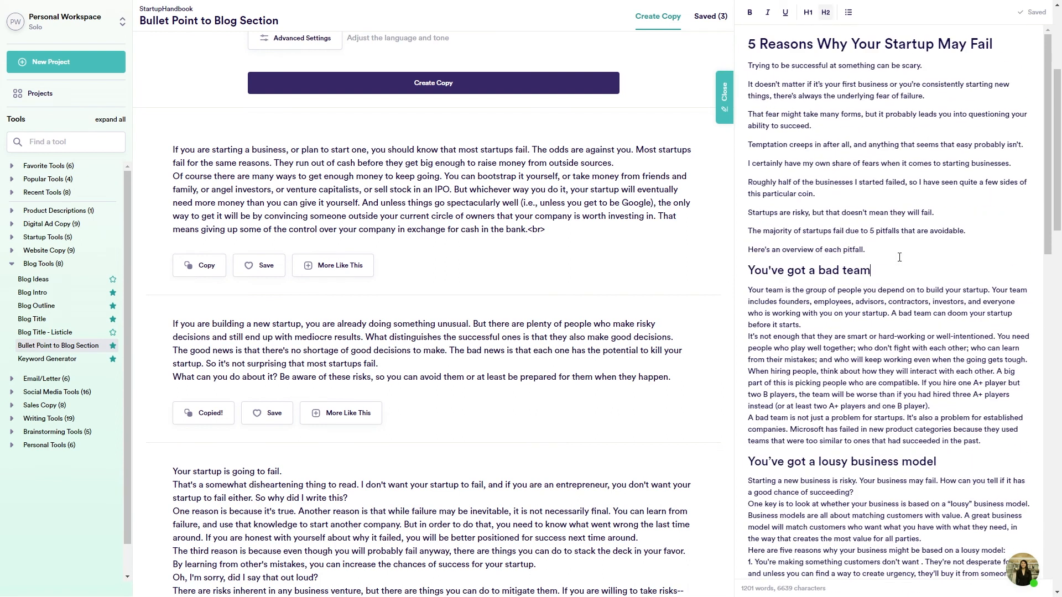
pyautogui.hotkey('ctrl', 'a')
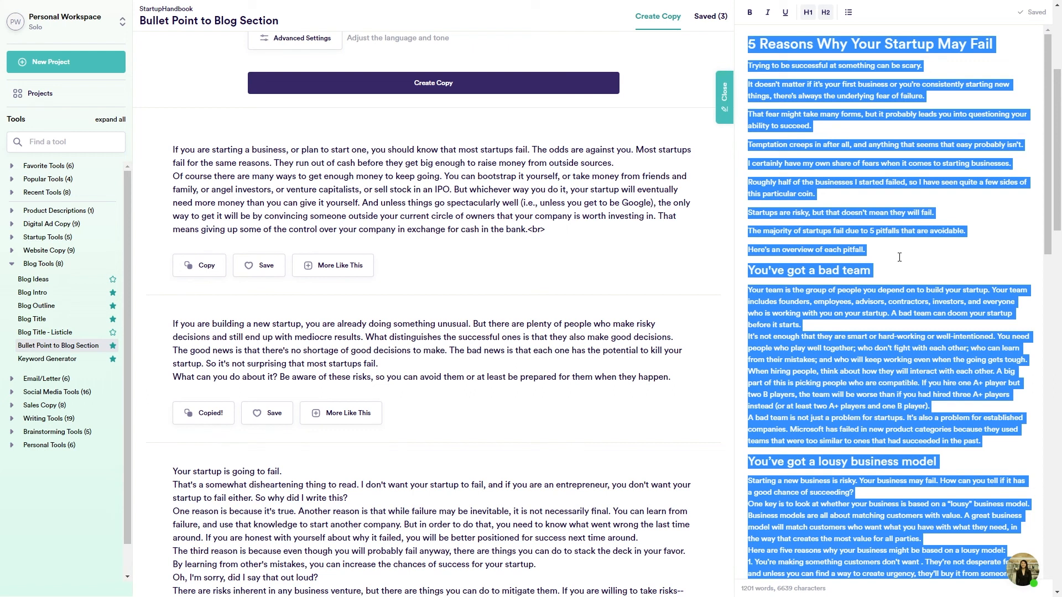
pyautogui.click(900, 258)
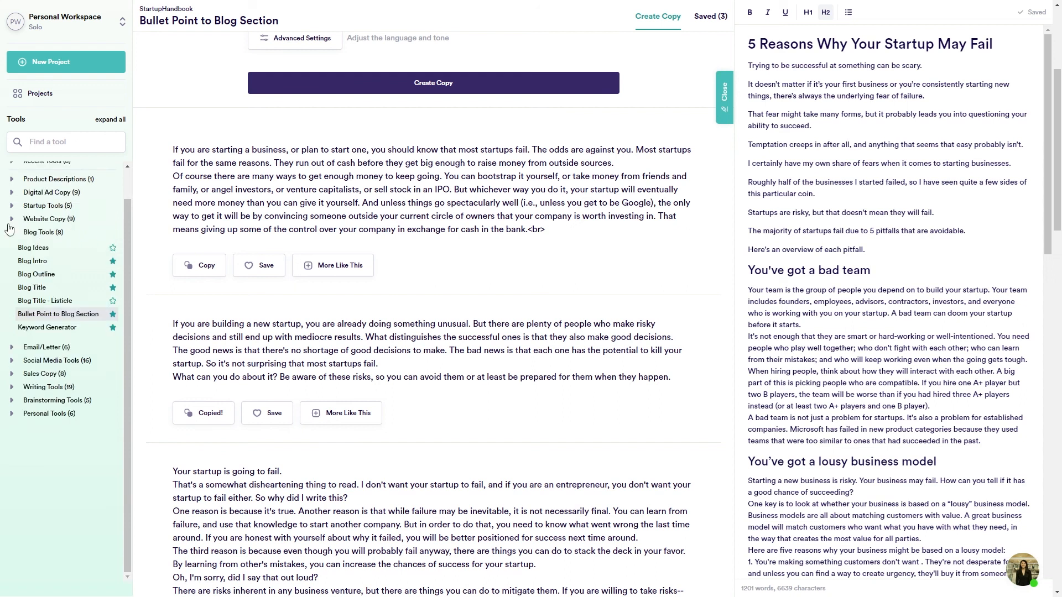
# Open the Meta Descriptions tool from the Website Copy tools.
pyautogui.click(12, 219)
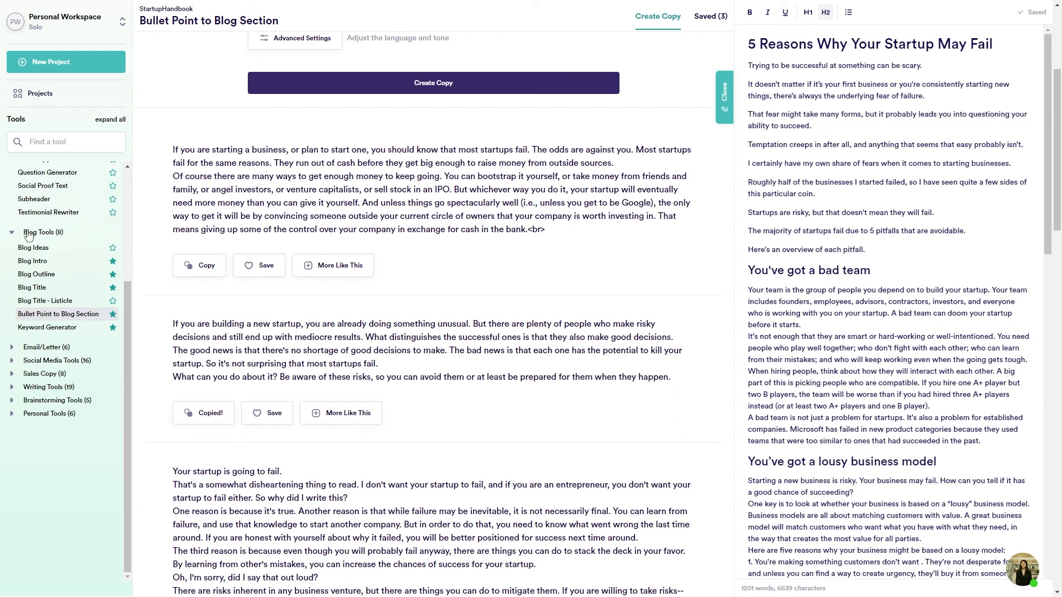
pyautogui.scroll(3, 43, 308)
pyautogui.click(44, 308)
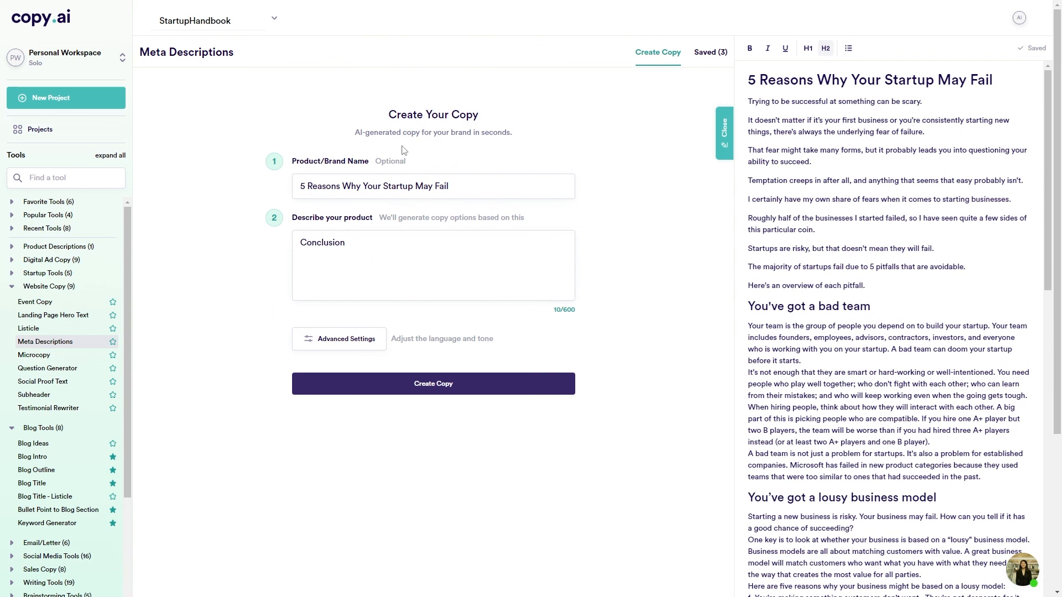
# Replace the product description with "5 Reasons Why Your Startup May Fail: A blog highlighting startup pitfalls and ways to avoid them." and generate meta descriptions.
pyautogui.moveTo(301, 186); pyautogui.dragTo(469, 185)
pyautogui.click(472, 186)
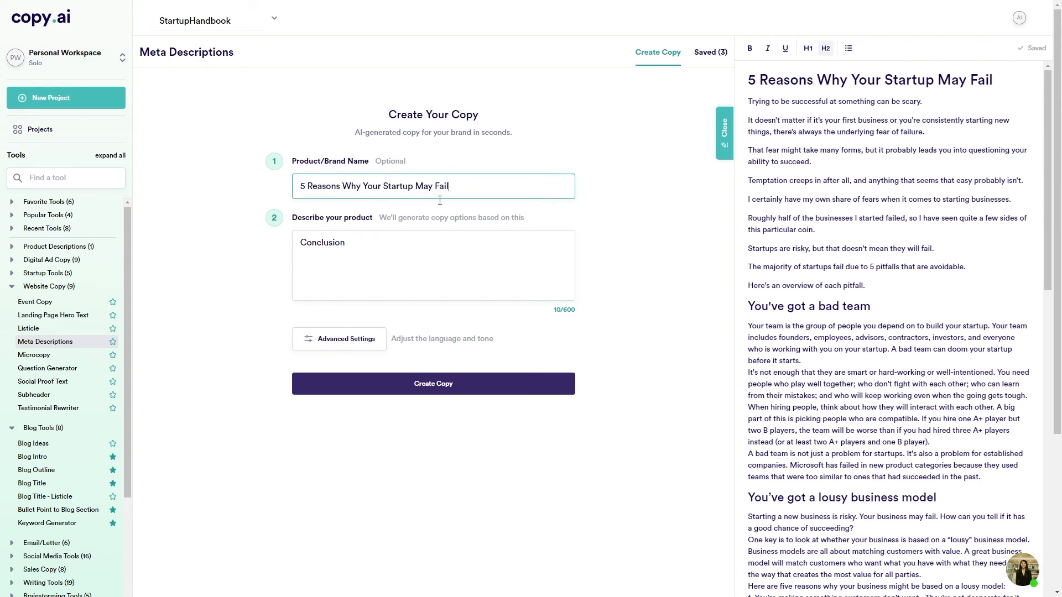
pyautogui.doubleClick(330, 248)
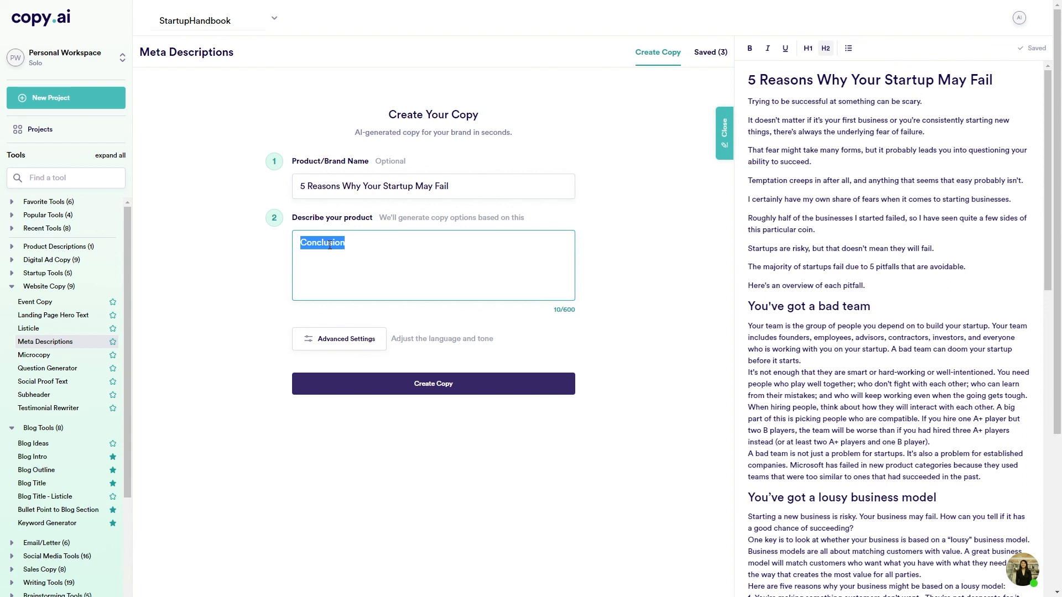
pyautogui.hotkey('ctrl', 'v')
pyautogui.click(259, 276)
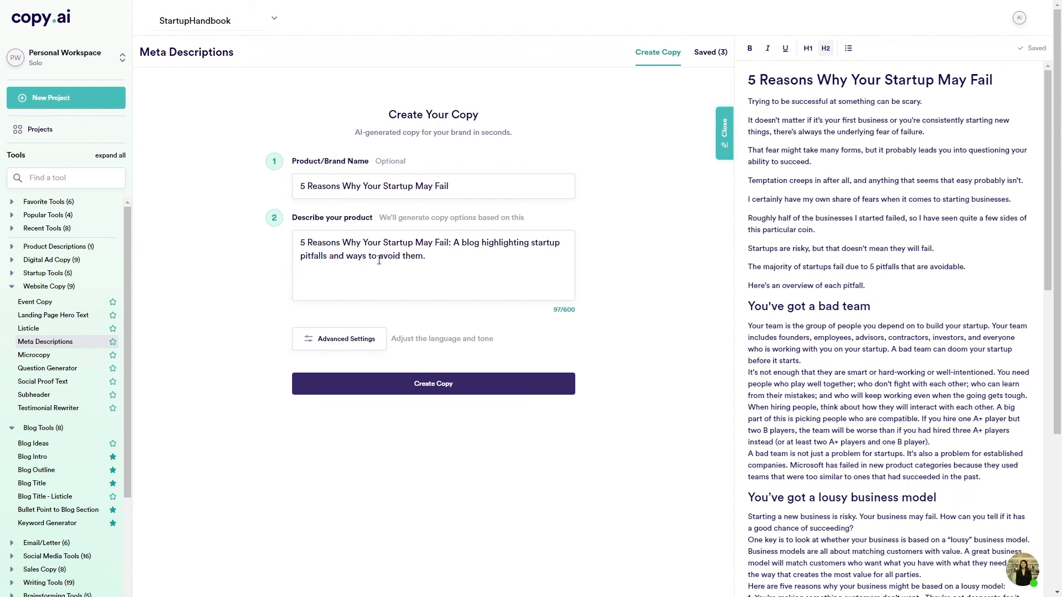
pyautogui.click(427, 261)
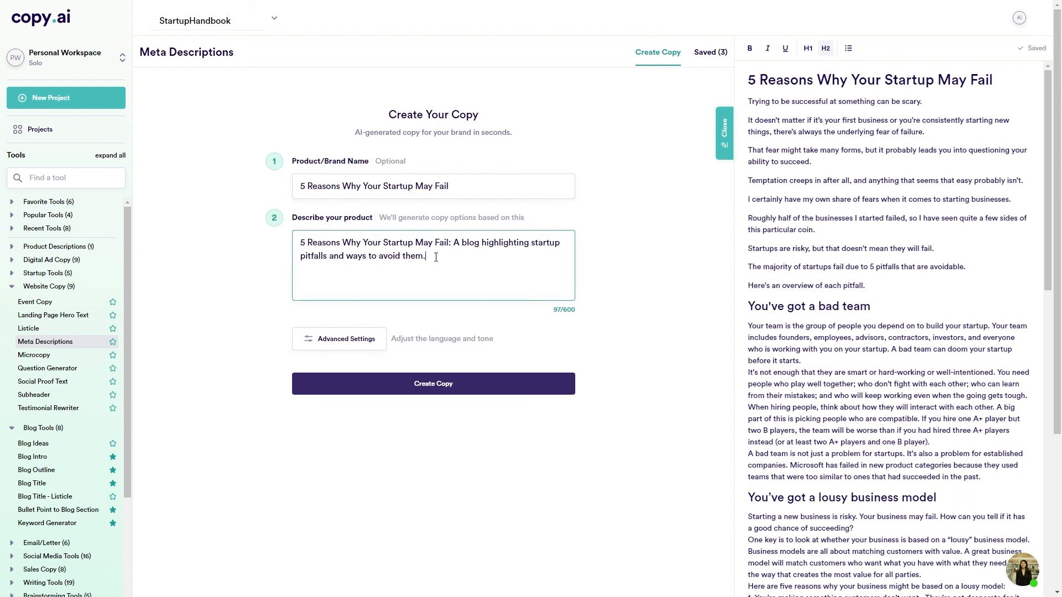
pyautogui.click(425, 389)
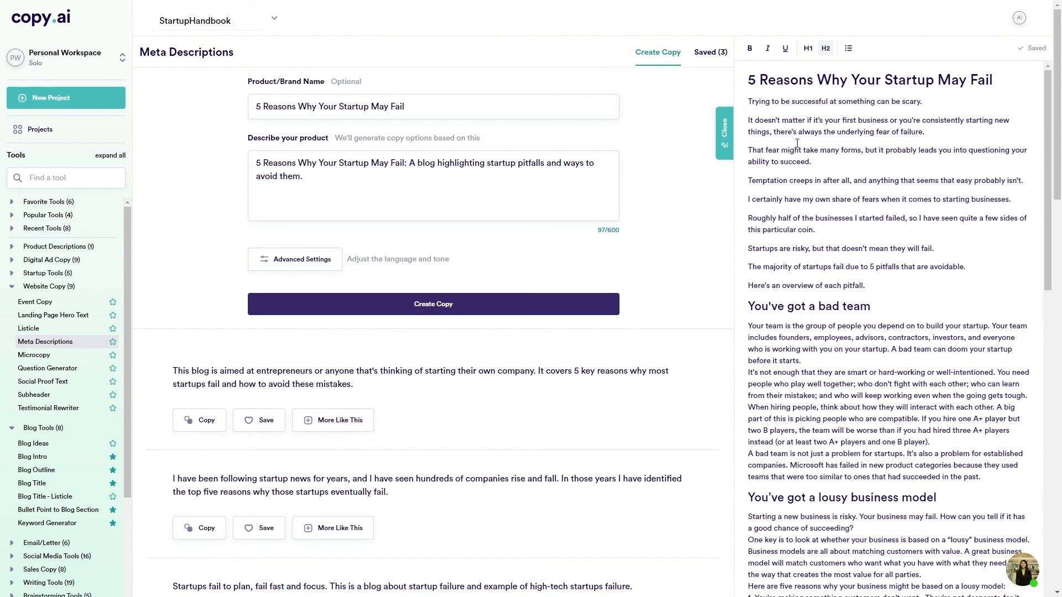
# Review the completed blog draft from its title down to the "Conclusion" section.
pyautogui.tripleClick(816, 82)
pyautogui.click(813, 124)
pyautogui.scroll(-5, 812, 287)
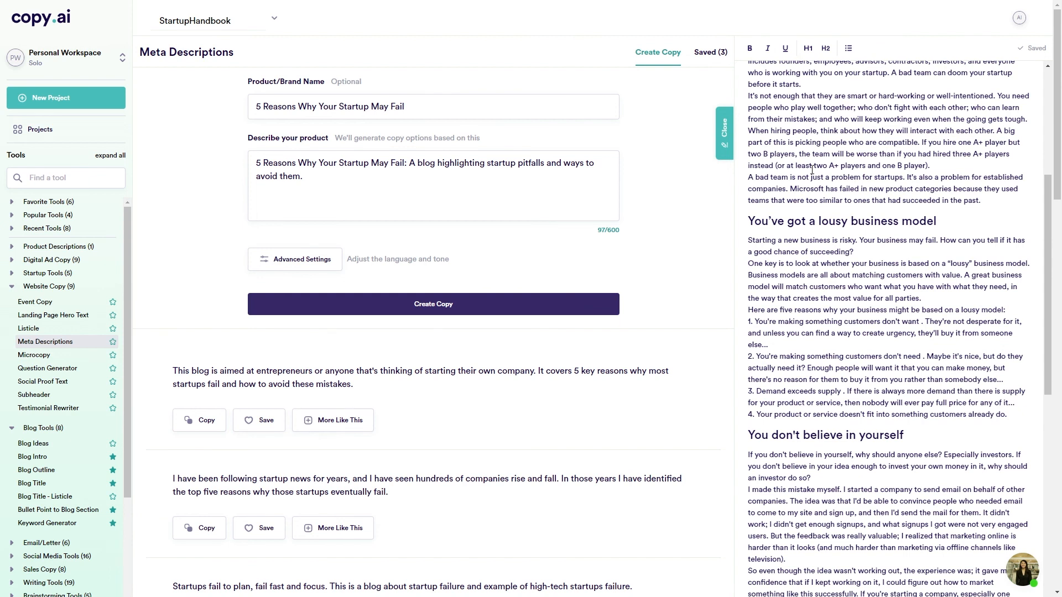
pyautogui.scroll(-9, 812, 172)
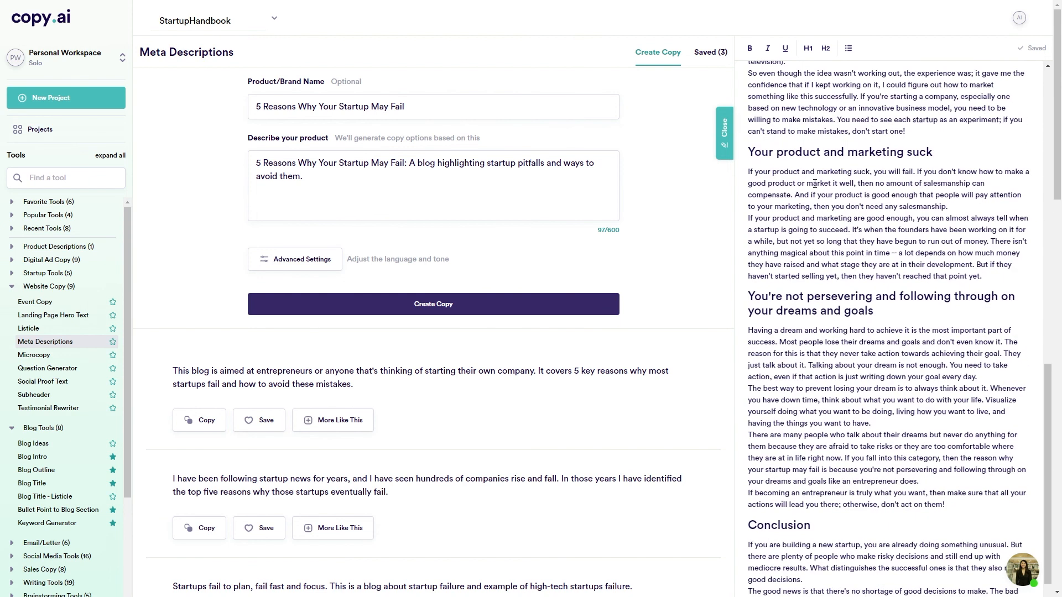